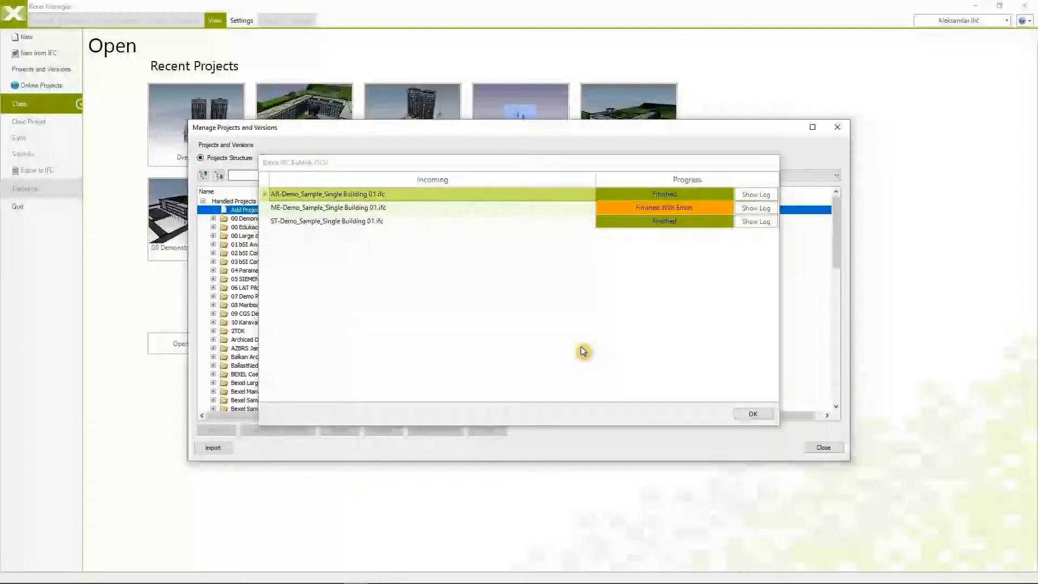
# - Close the batch IFC results and open version V01 of the 00 Demonstration Models project
pyautogui.press('Return')
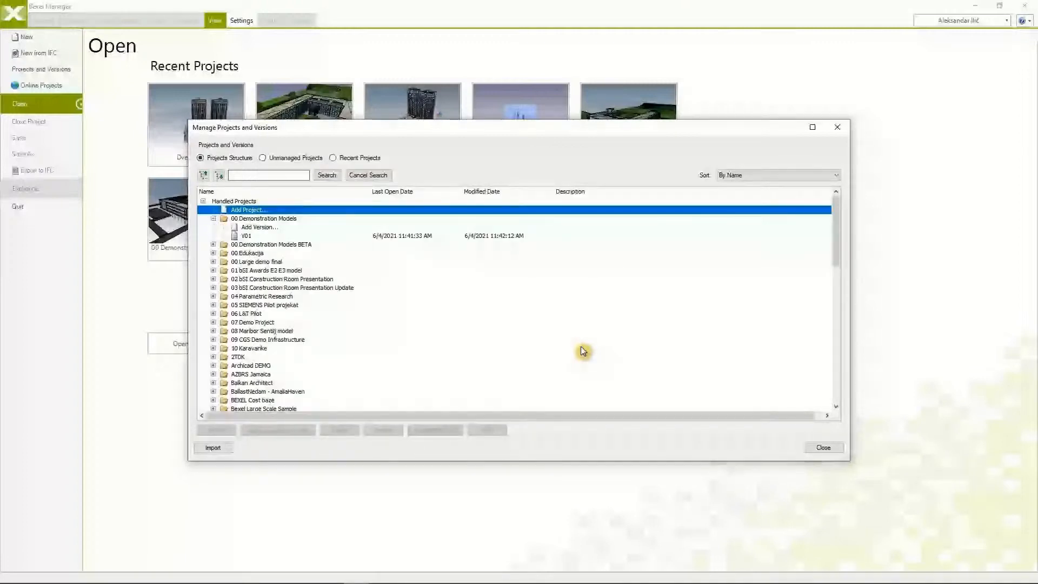
pyautogui.doubleClick(254, 237)
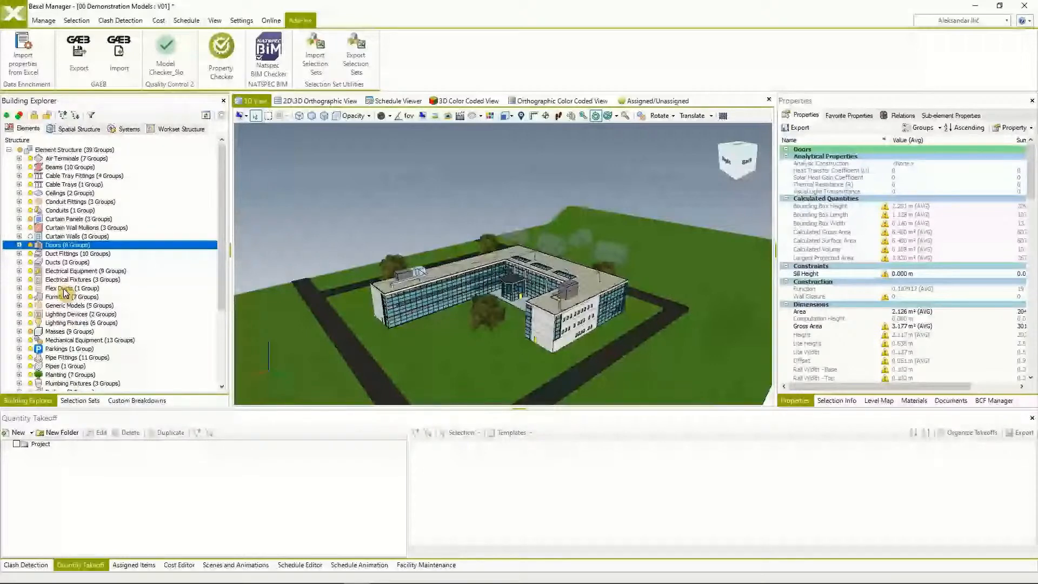
# - Browse the model by spatial and workset structure, inspecting the AR-Beams properties and the 01 - Entry Level group
pyautogui.click(78, 128)
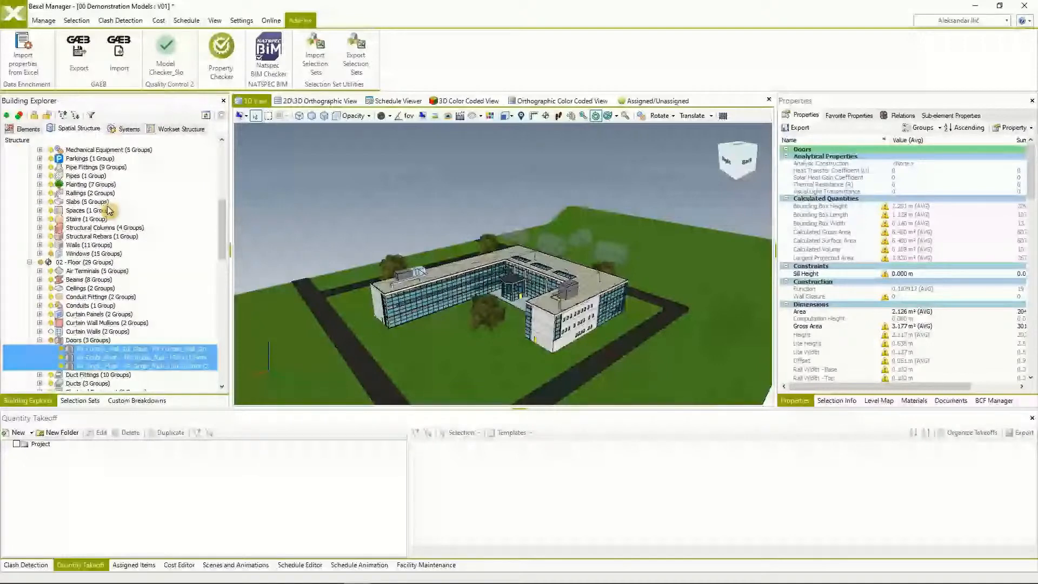
pyautogui.click(181, 128)
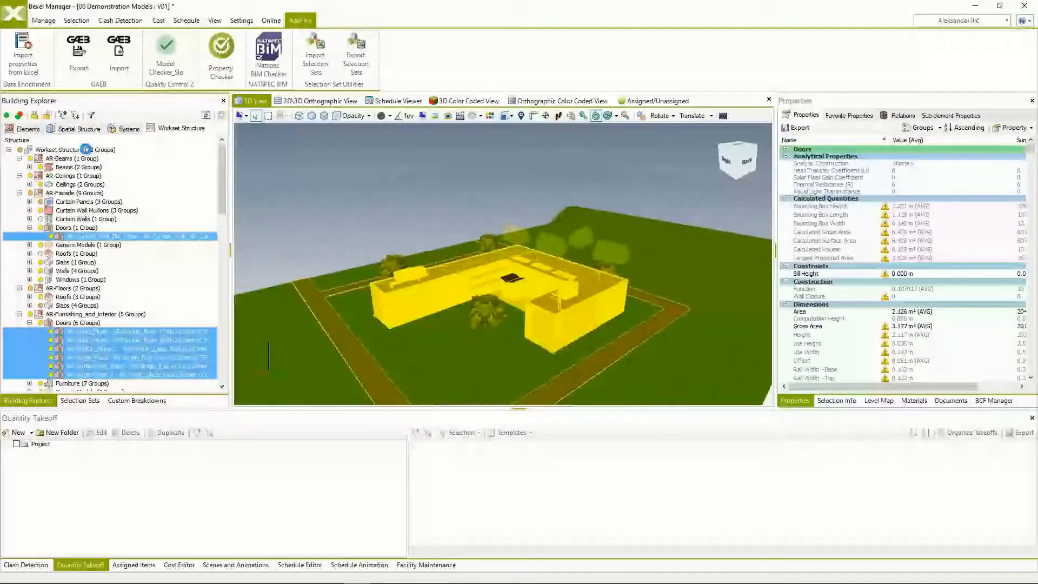
pyautogui.click(79, 167)
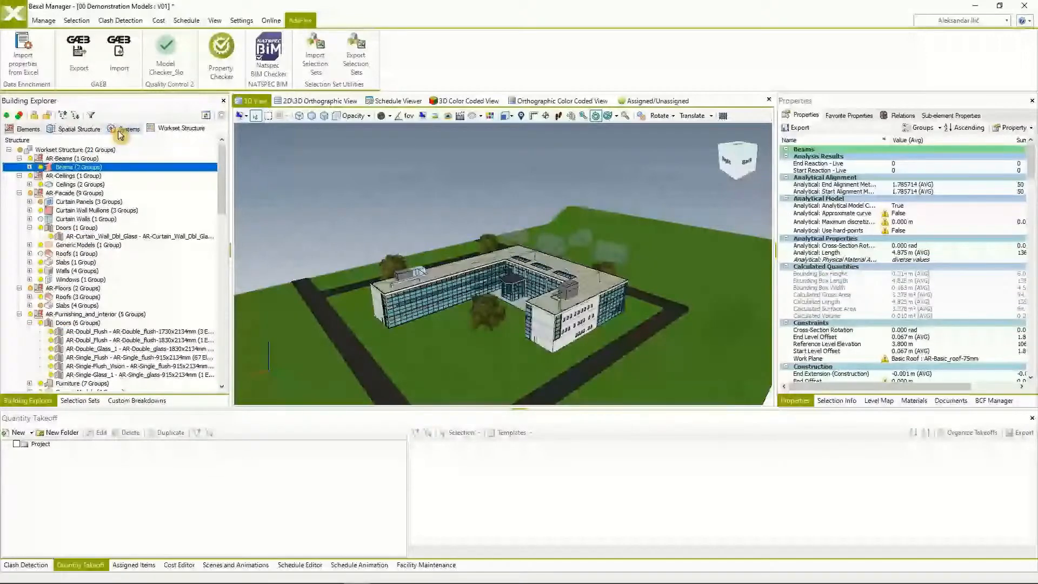
pyautogui.click(79, 129)
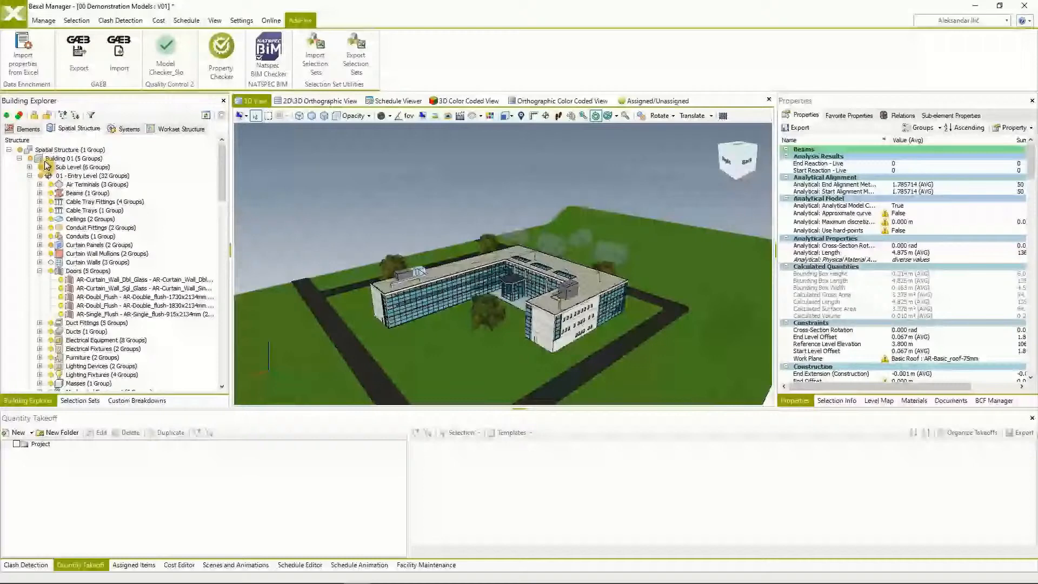
pyautogui.doubleClick(46, 176)
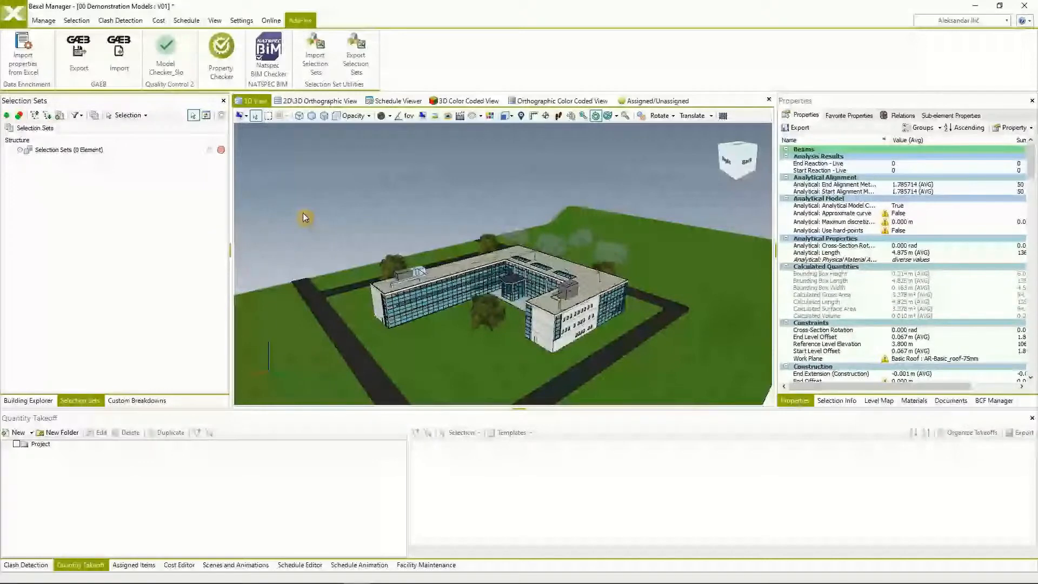
# - Select the upper exterior walls of the building's end wing and create a selection set named Test from them
pyautogui.scroll(3, 591, 326)
pyautogui.moveTo(591, 326); pyautogui.dragTo(530, 284, button='middle')
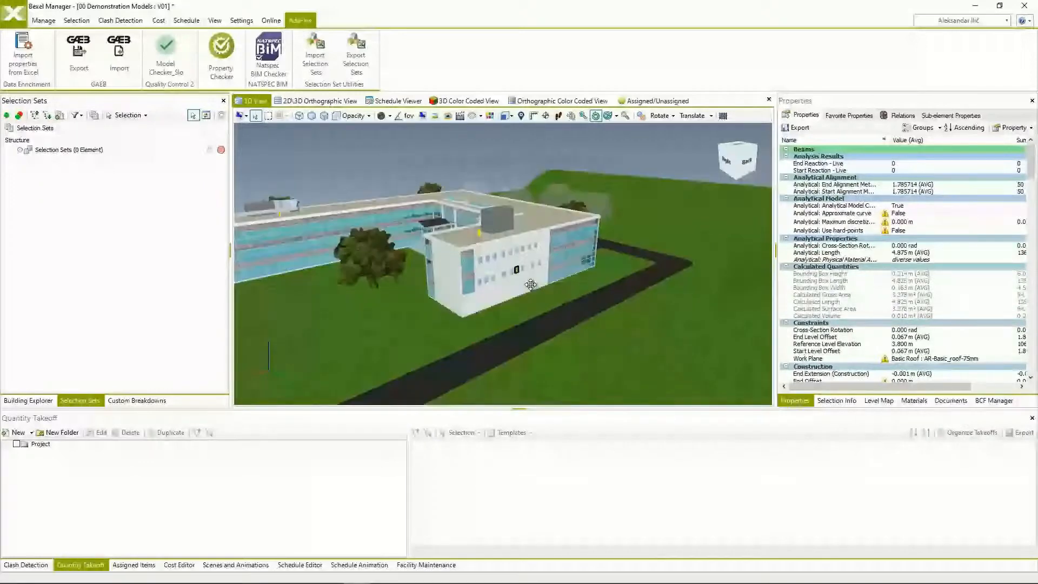
pyautogui.moveTo(530, 285); pyautogui.dragTo(538, 291, button='middle')
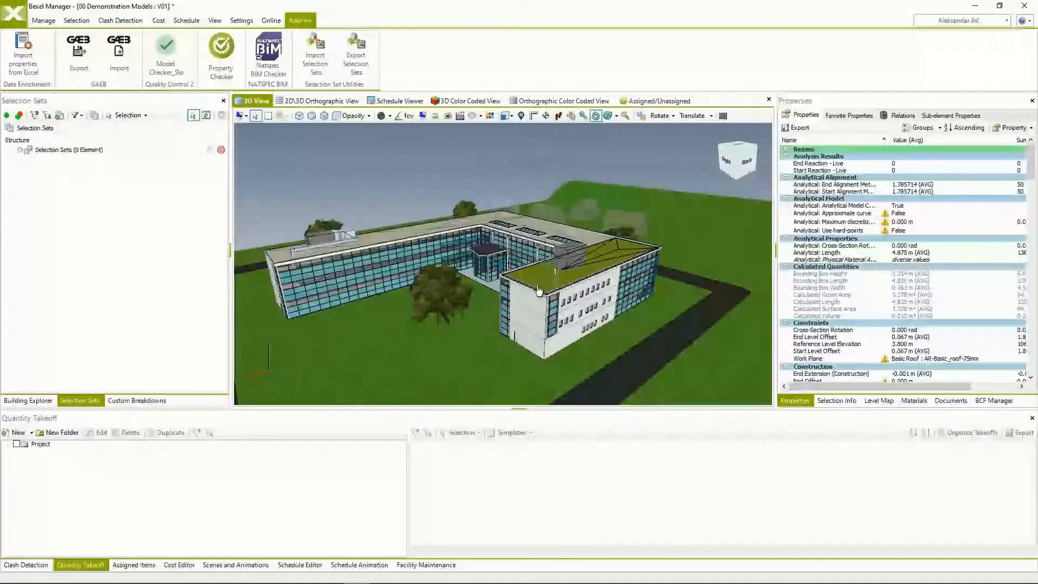
pyautogui.moveTo(539, 291); pyautogui.dragTo(531, 293)
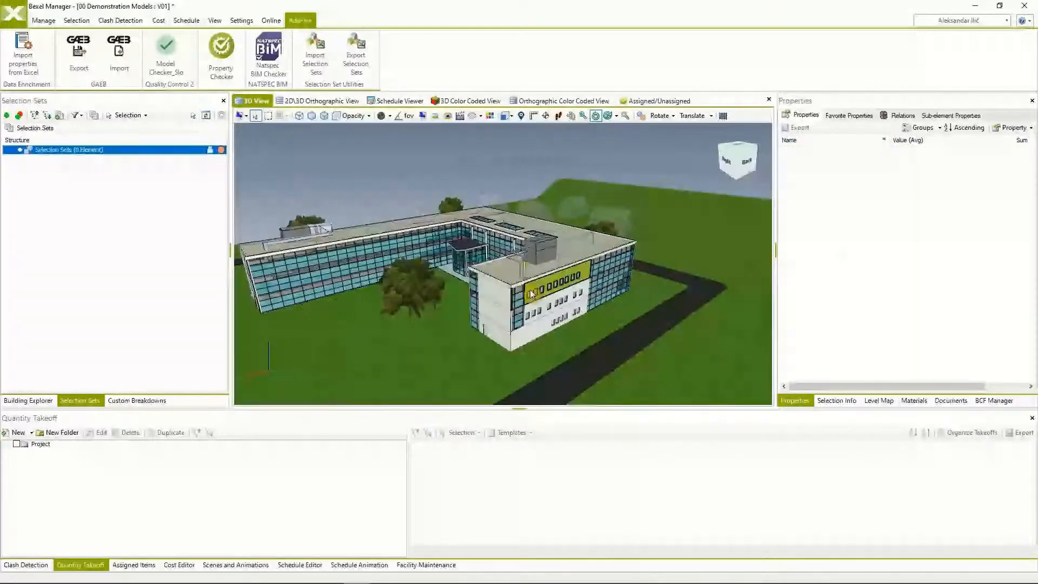
pyautogui.click(531, 293)
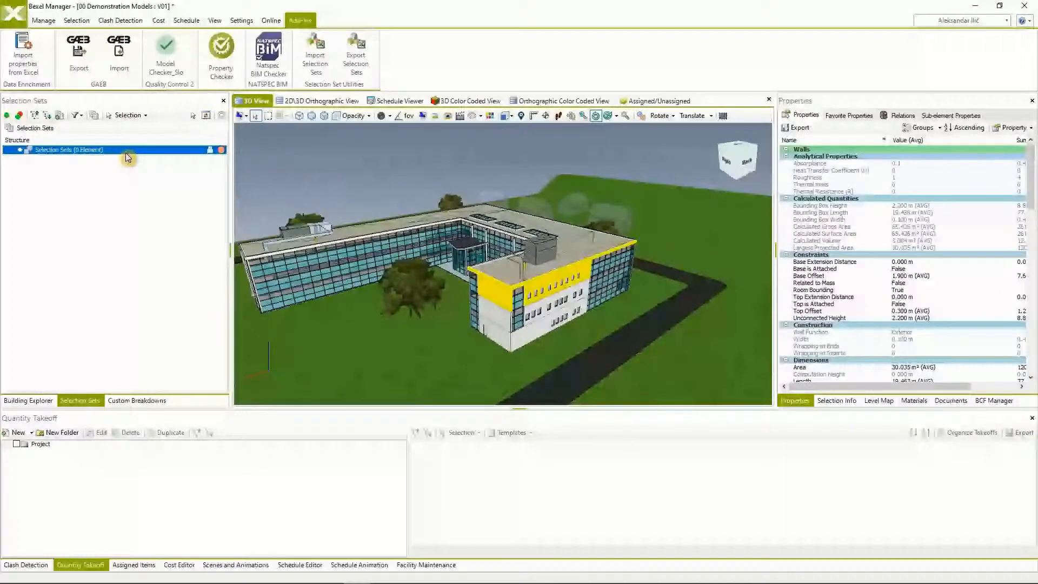
pyautogui.doubleClick(125, 152)
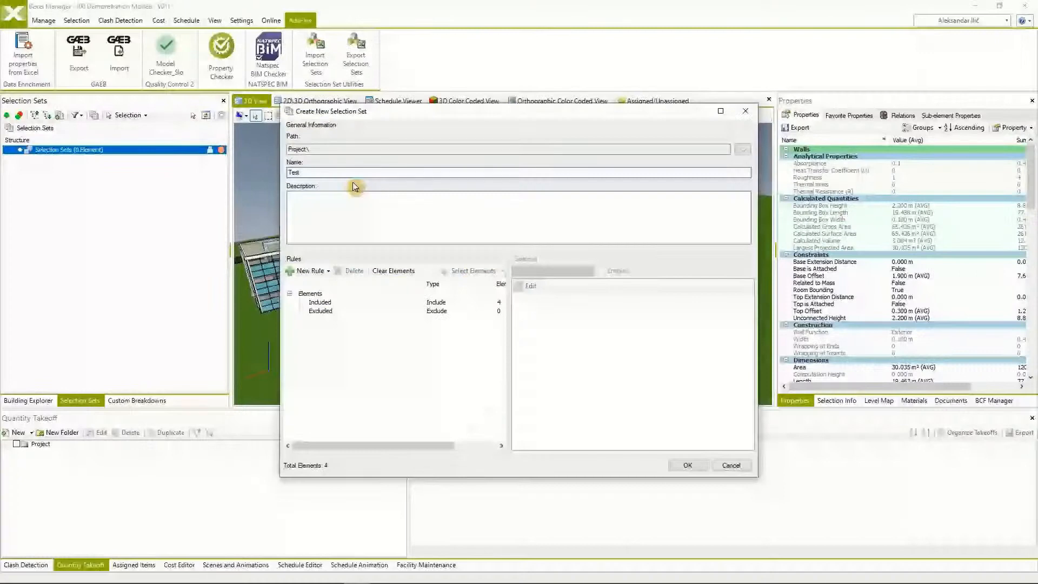
# - Create a rule-based selection set named Walls that includes the Walls category, and open it for editing
pyautogui.rightClick(81, 158)
pyautogui.moveTo(146, 179)
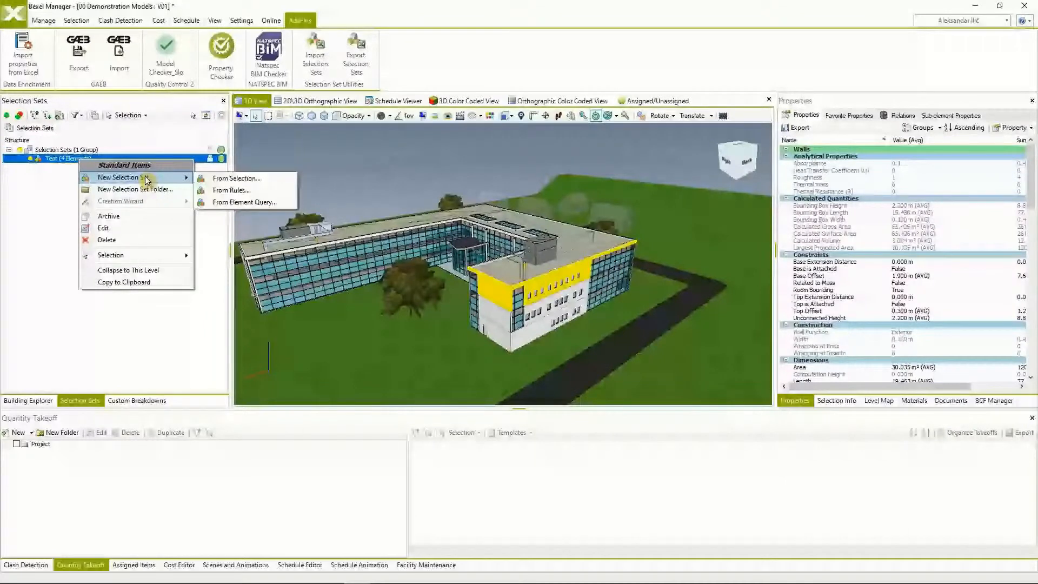
pyautogui.click(231, 190)
pyautogui.click(427, 153)
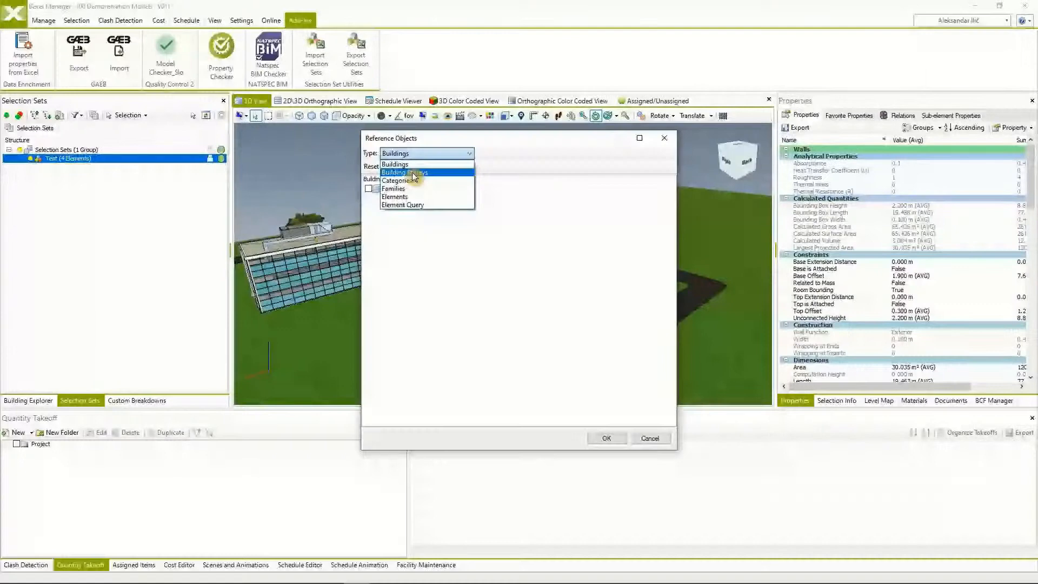
pyautogui.click(401, 180)
pyautogui.click(603, 439)
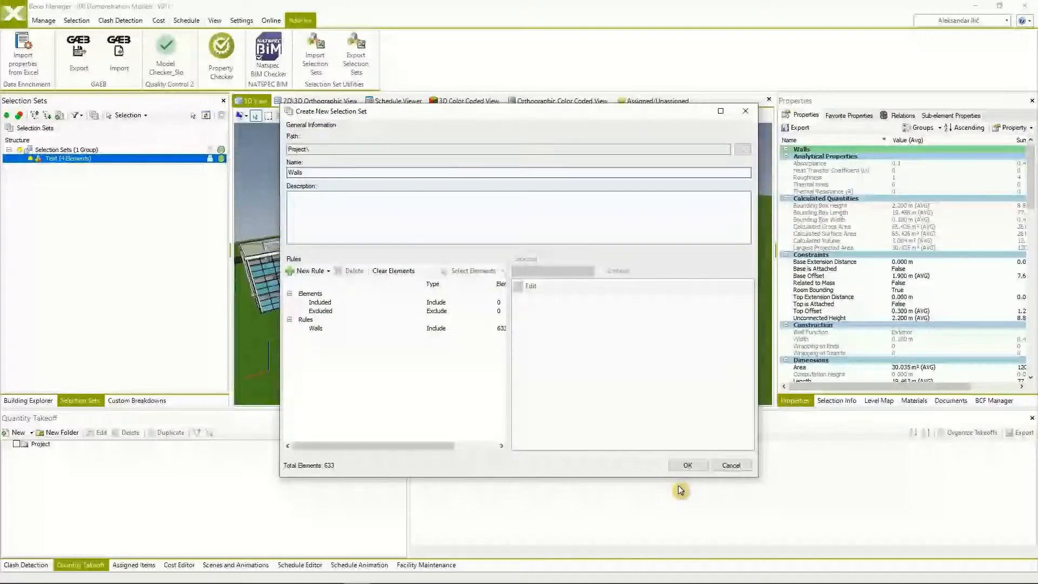
pyautogui.click(687, 465)
pyautogui.rightClick(78, 167)
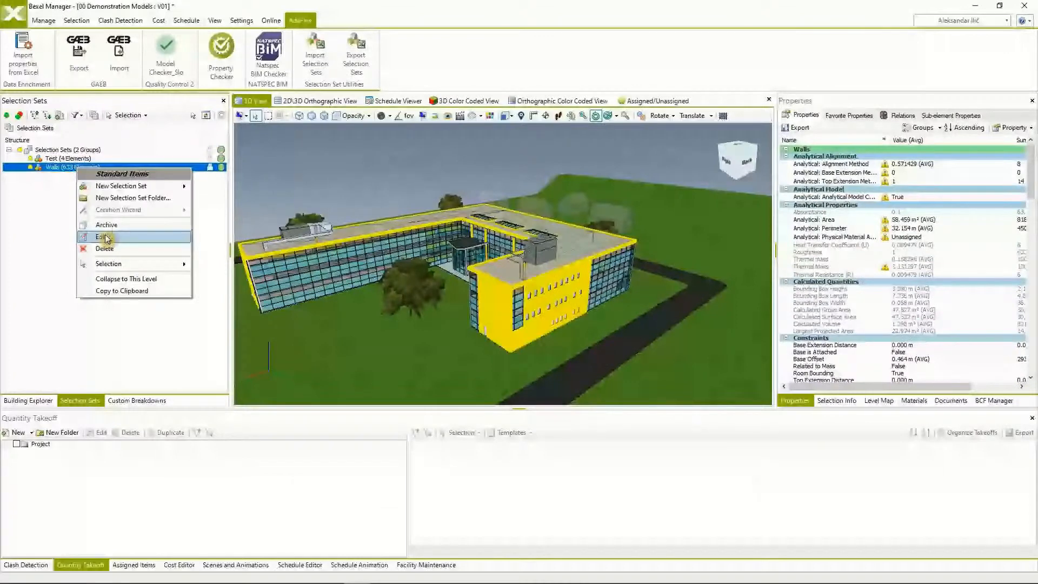
pyautogui.click(104, 237)
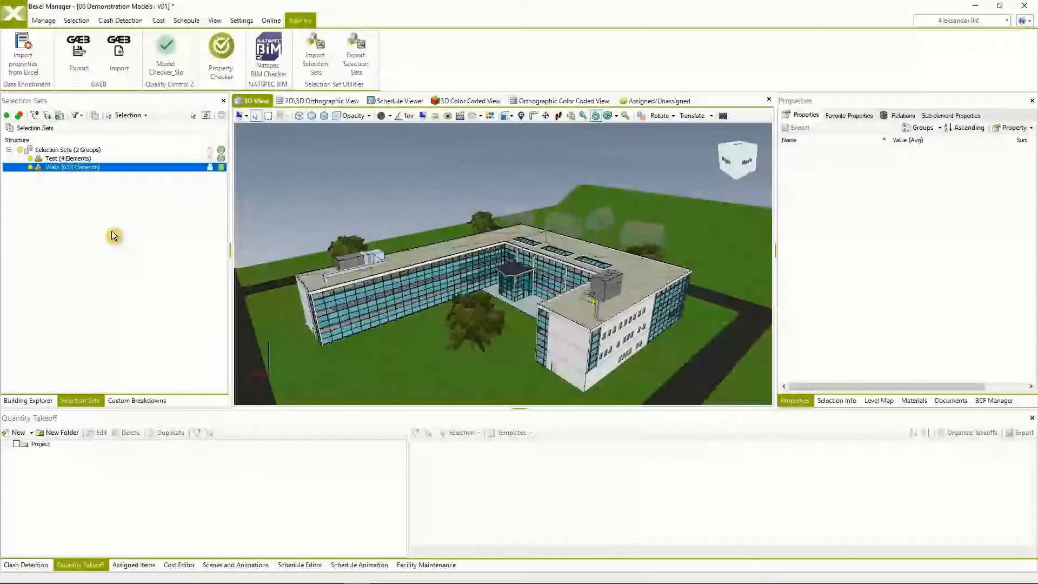
# - Open the Selection Sets_Sources workbook in Excel from the selection set import's file browser and review its Document Title queries
pyautogui.moveTo(353, 285); pyautogui.dragTo(343, 281, button='middle')
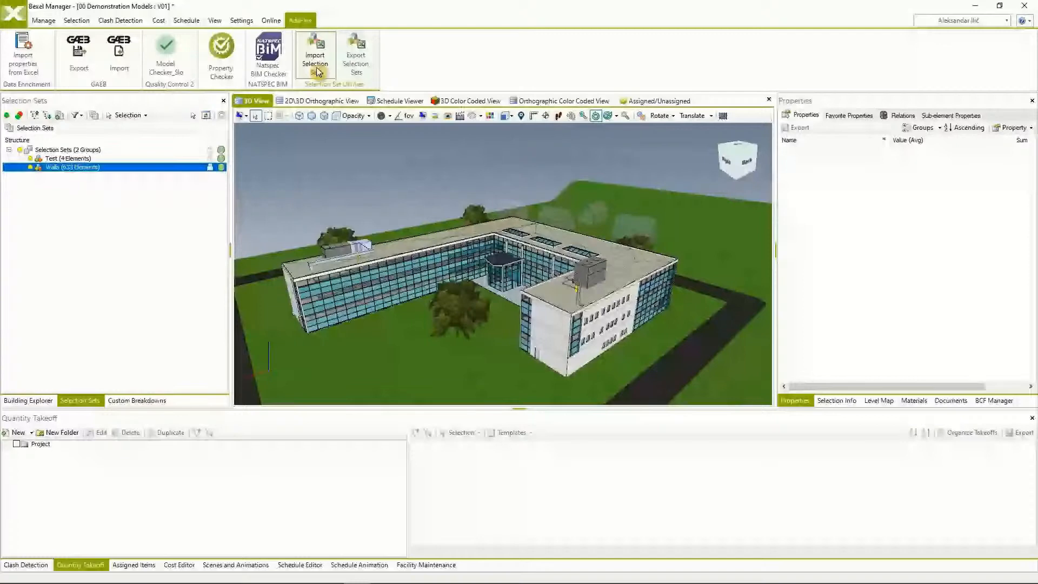
pyautogui.click(317, 62)
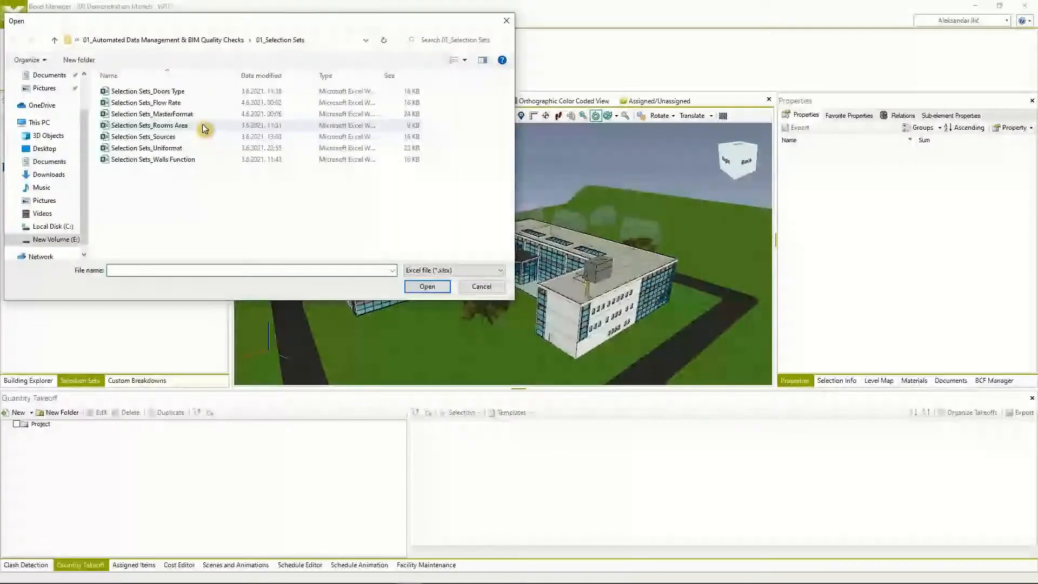
pyautogui.rightClick(169, 140)
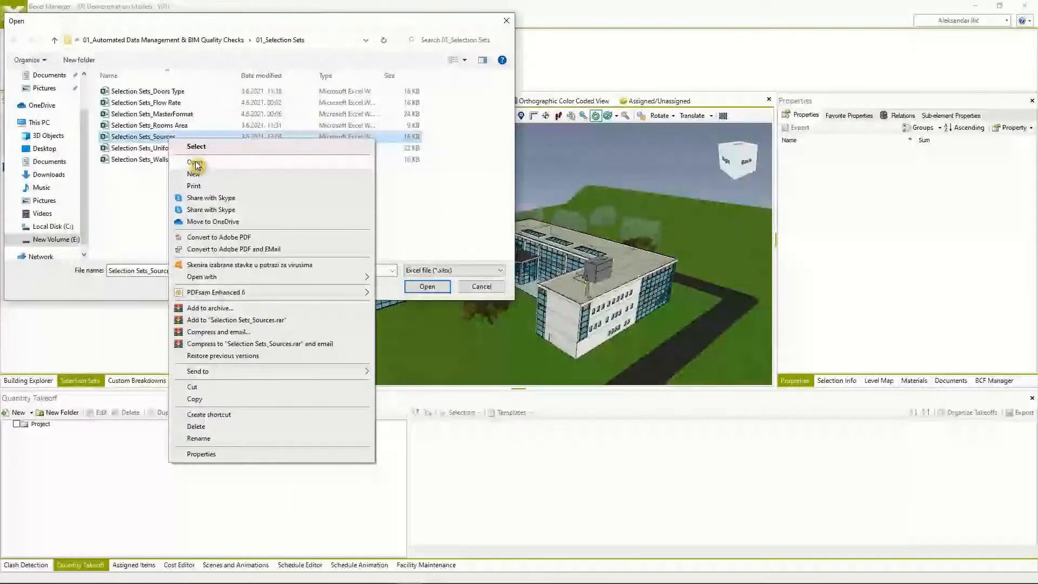
pyautogui.click(195, 163)
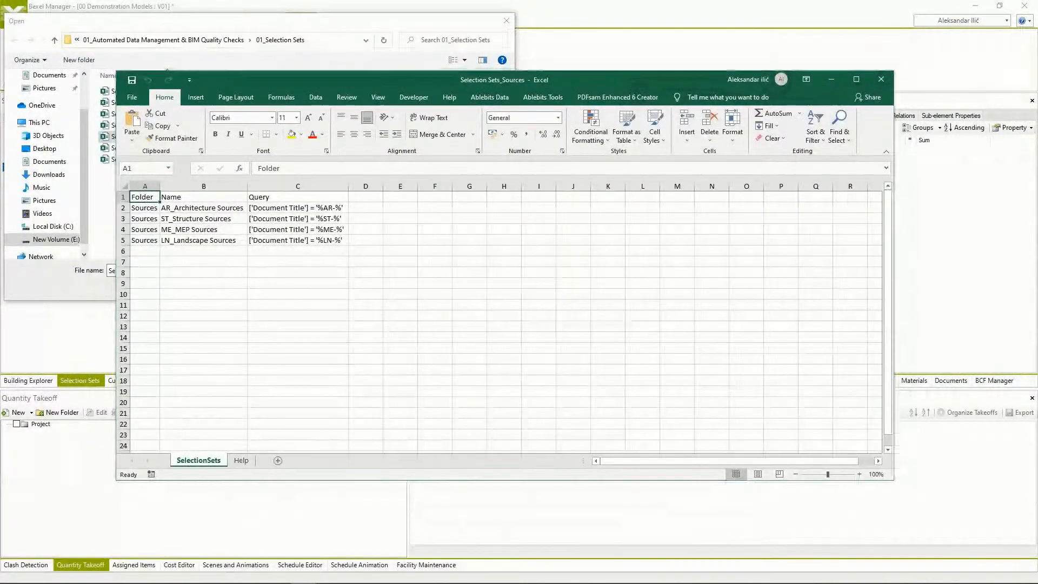
pyautogui.click(323, 209)
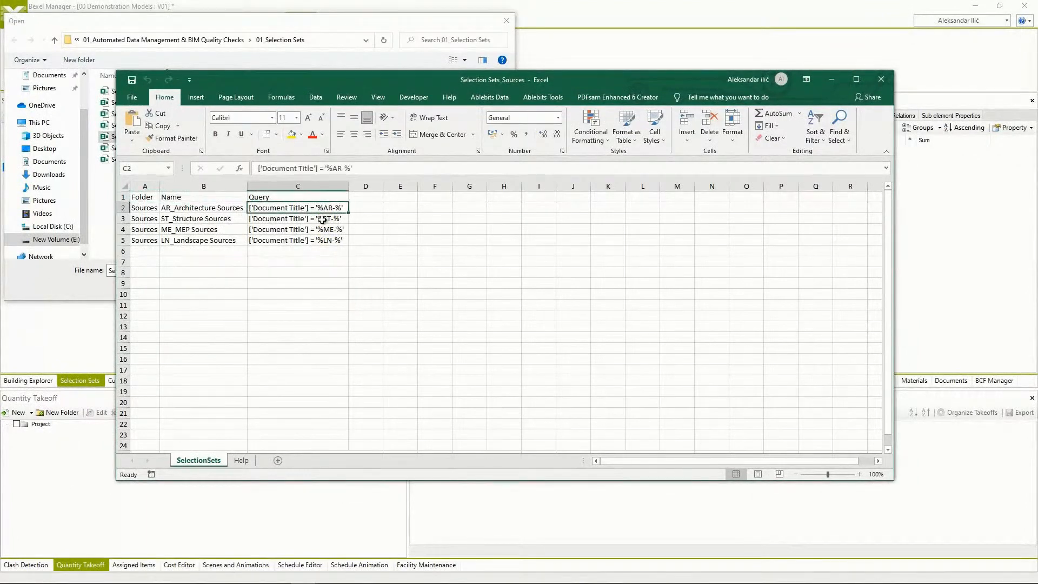
pyautogui.click(323, 220)
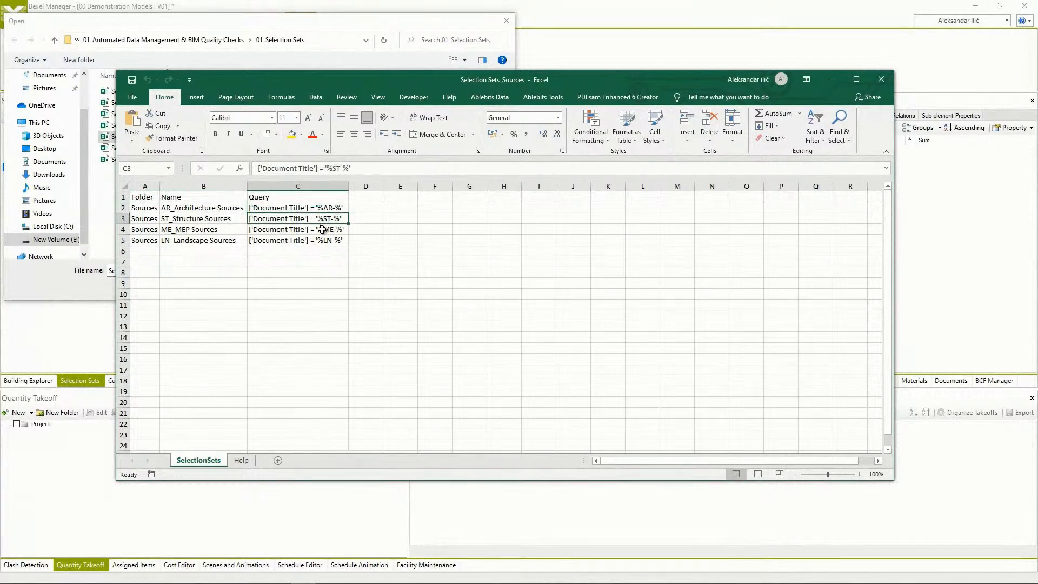
pyautogui.click(323, 229)
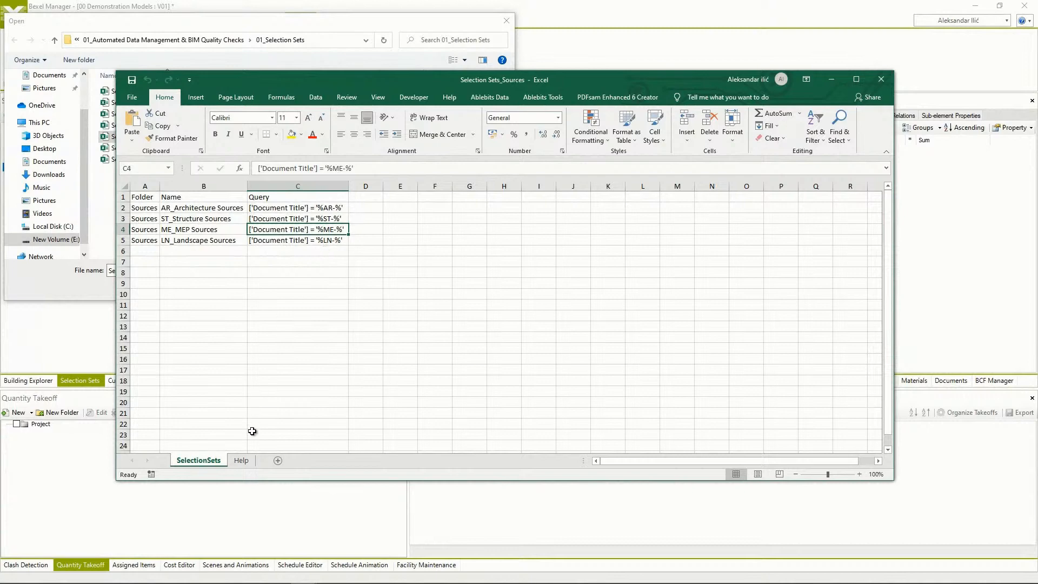
# - Review the query syntax examples on the Help sheet, return to the SelectionSets sheet and close the workbook
pyautogui.click(242, 461)
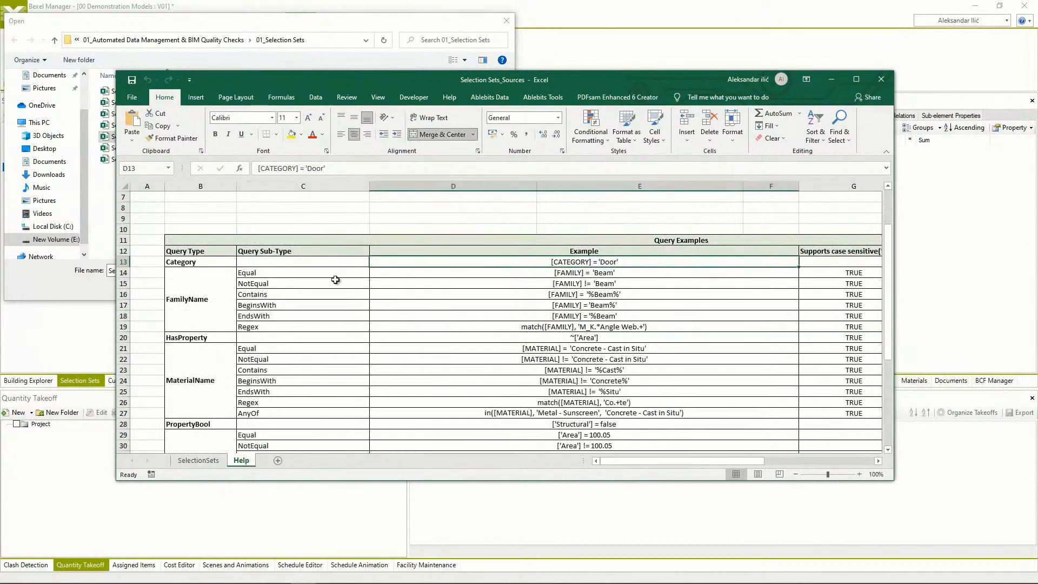
pyautogui.scroll(-1, 303, 275)
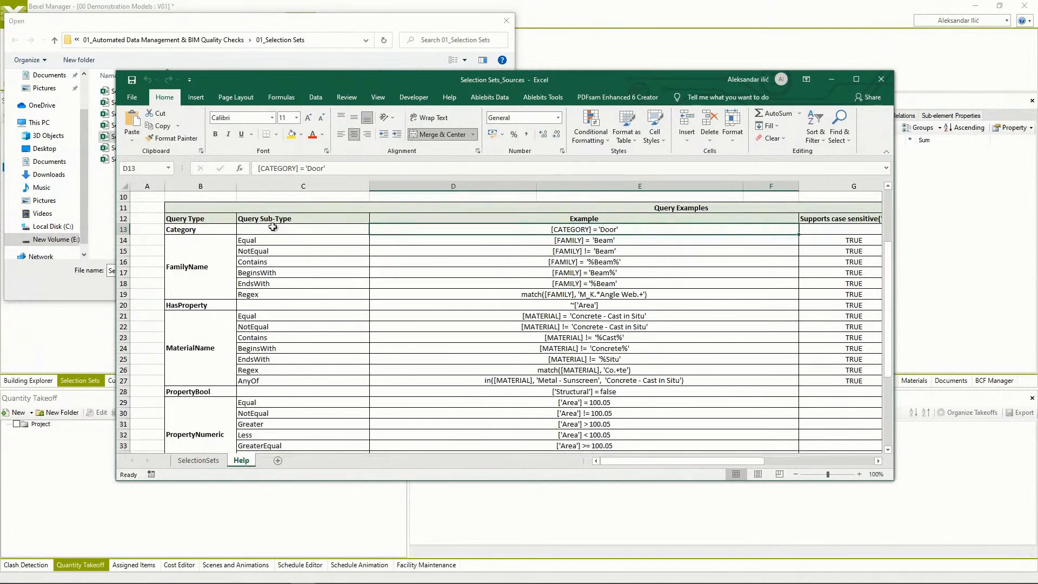
pyautogui.scroll(-1, 490, 286)
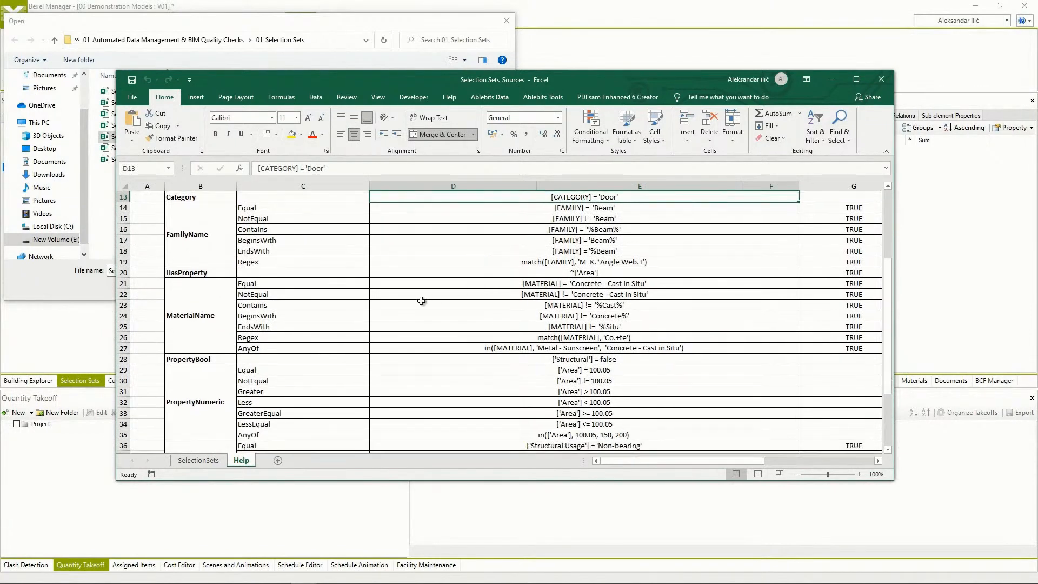
pyautogui.scroll(-5, 544, 307)
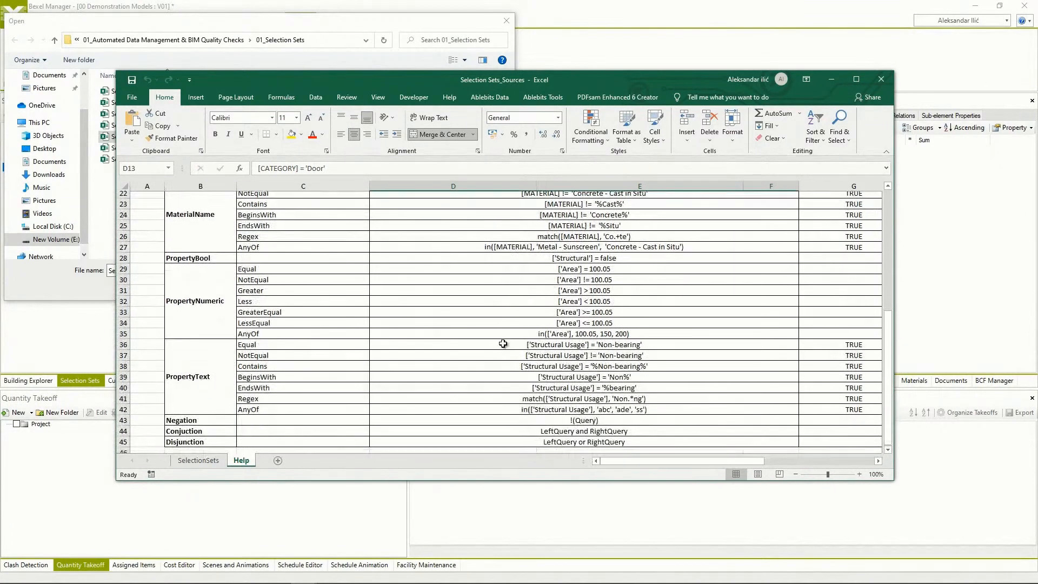
pyautogui.scroll(9, 503, 343)
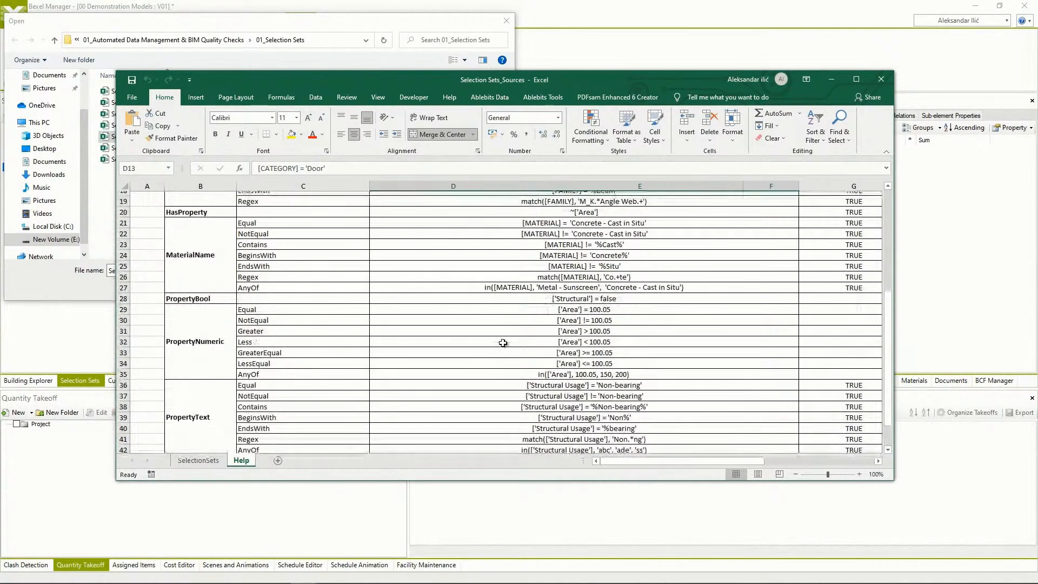
pyautogui.click(210, 461)
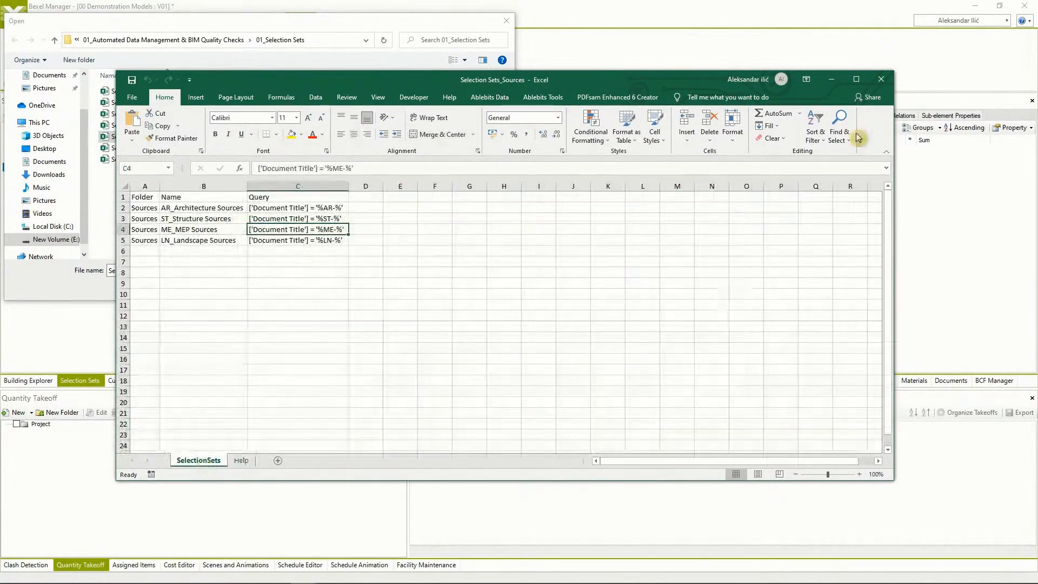
pyautogui.click(881, 81)
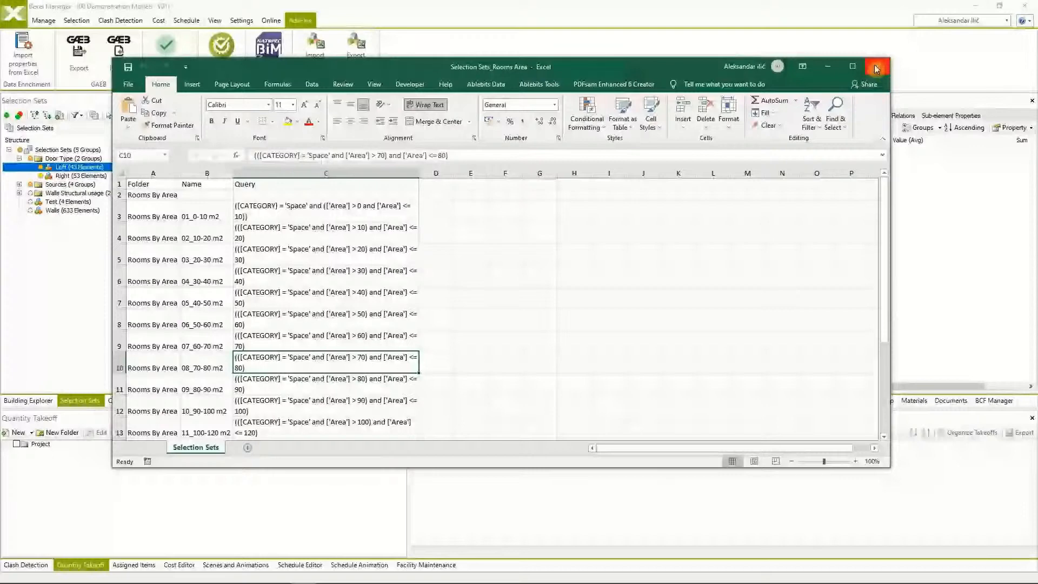
# - Close the Selection Sets_Rooms Area workbook and complete the import of the Rooms By Area selection sets
pyautogui.click(877, 69)
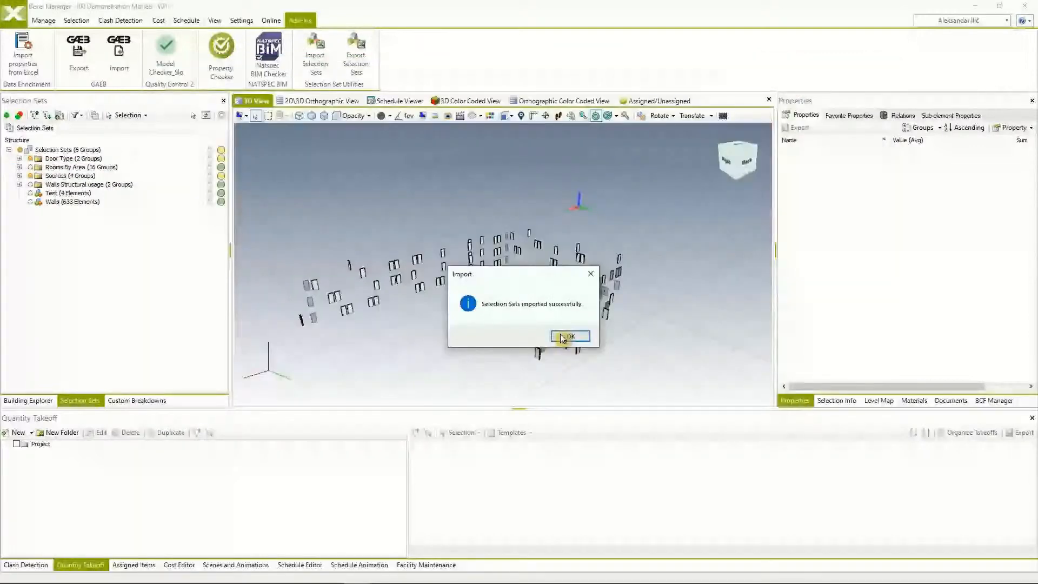
pyautogui.click(562, 338)
# - Expand the Rooms By Area folder, show its spaces in the 3D view and select the 02_10-20 m2 set
pyautogui.doubleClick(32, 169)
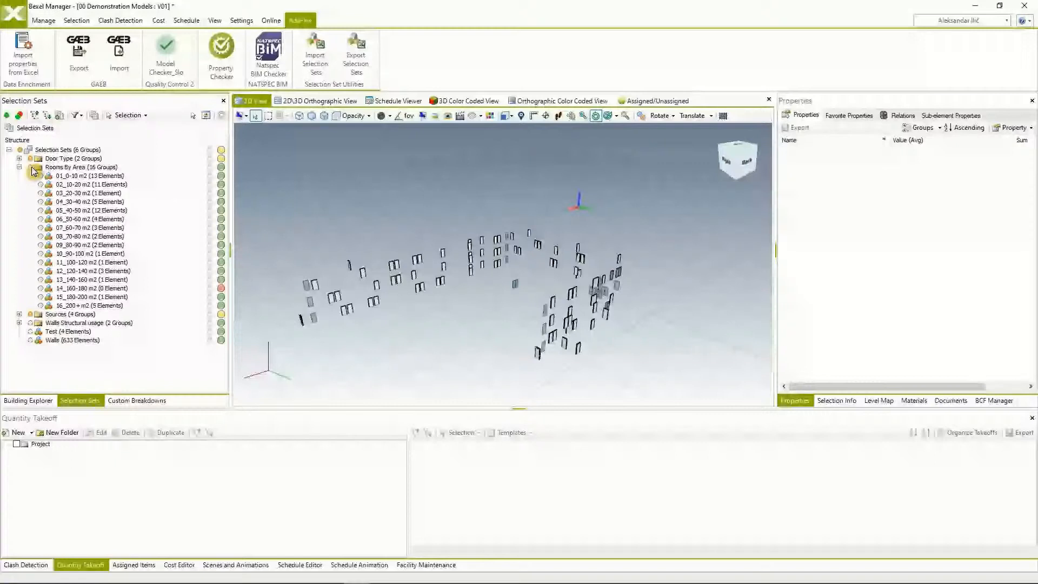
pyautogui.click(32, 169)
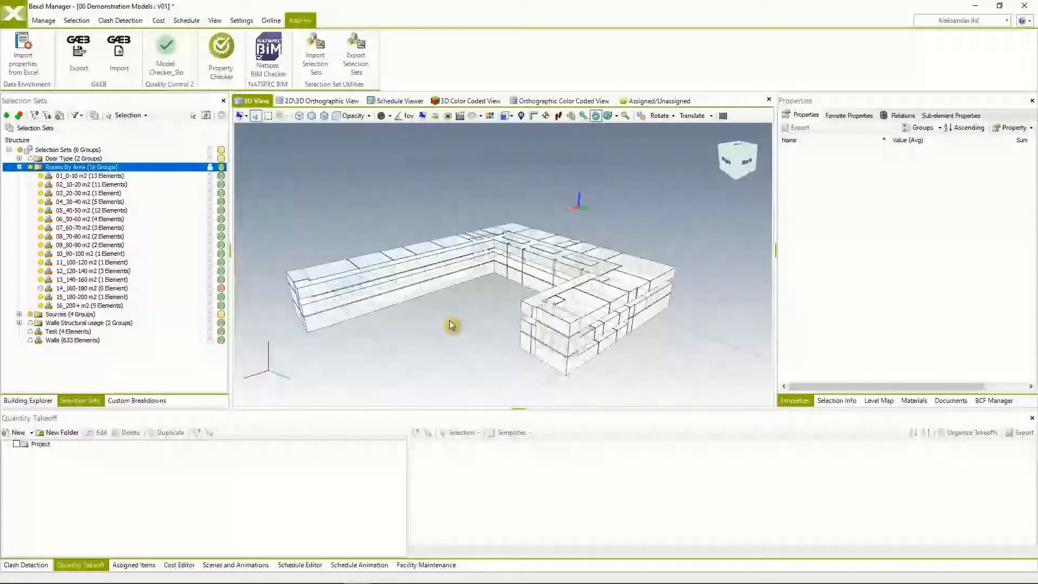
pyautogui.click(82, 184)
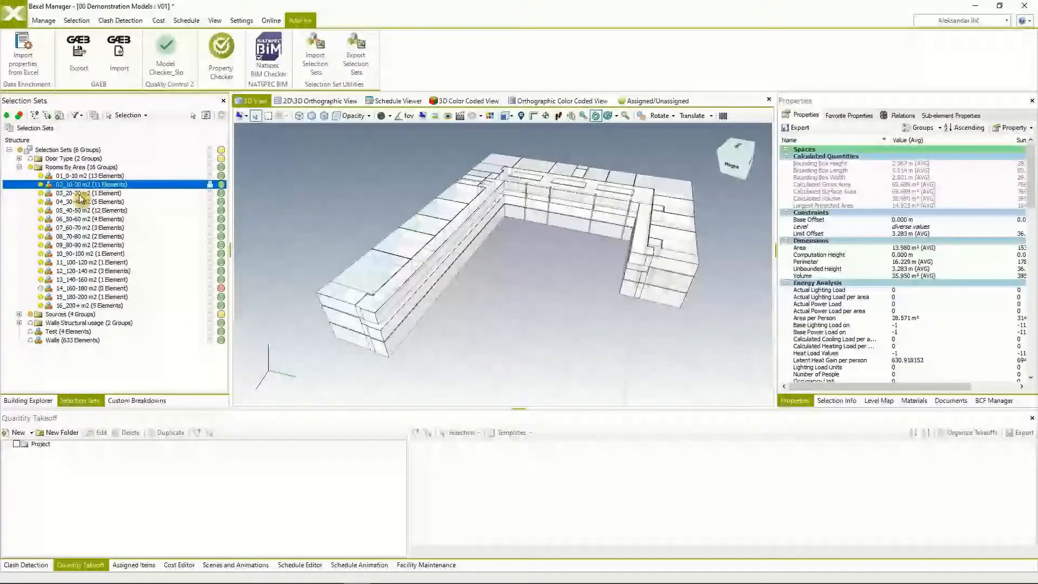
# - Select the 03_20-30 m2 room set and show all spaces of the Rooms By Area folder in the 3D view
pyautogui.click(82, 193)
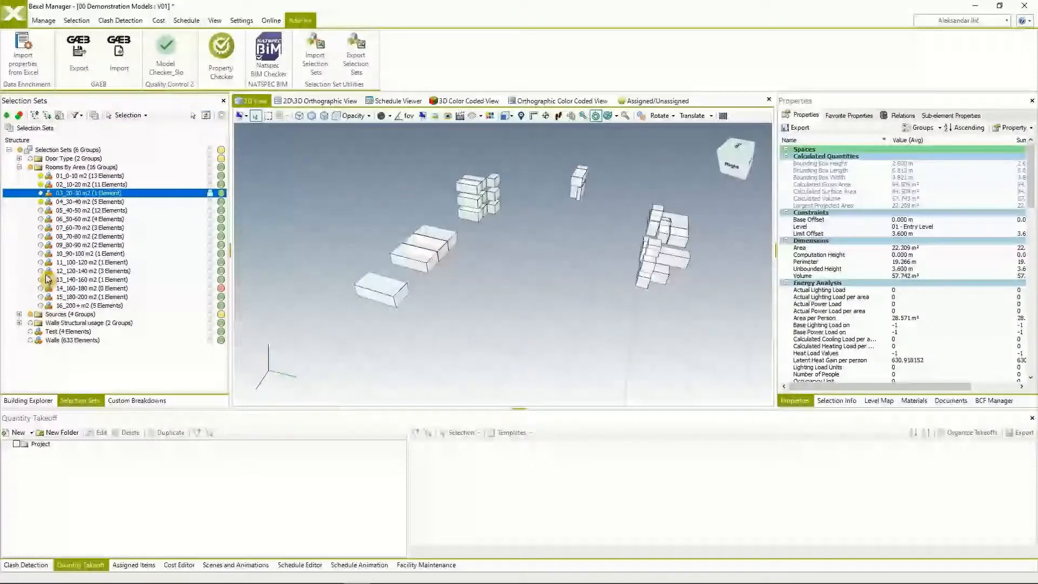
pyautogui.click(32, 168)
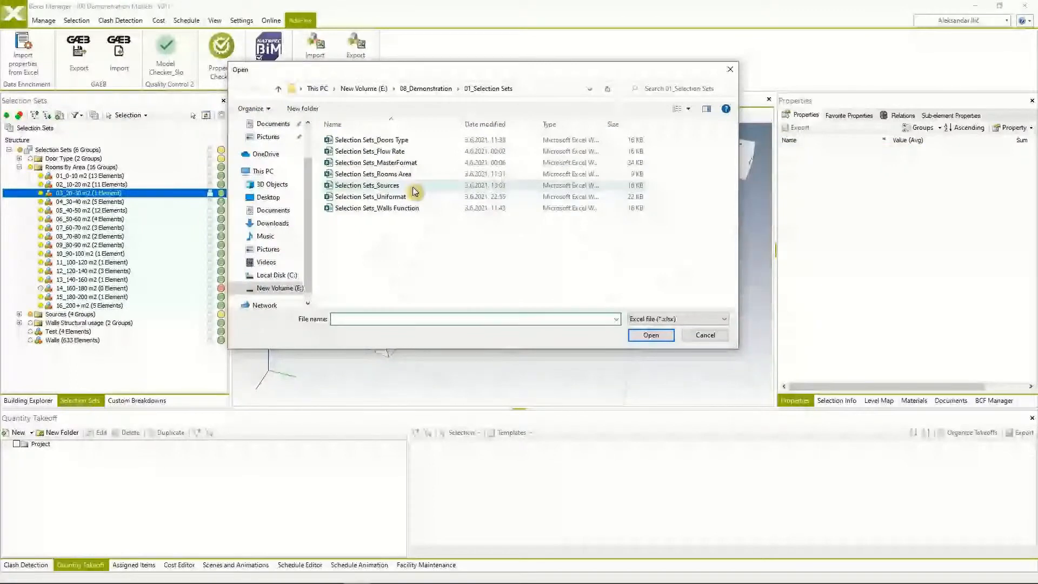
# - Import the Selection Sets_Flow Rate workbook and show only the expanded Flow Rate folder's elements in the 3D view
pyautogui.doubleClick(370, 151)
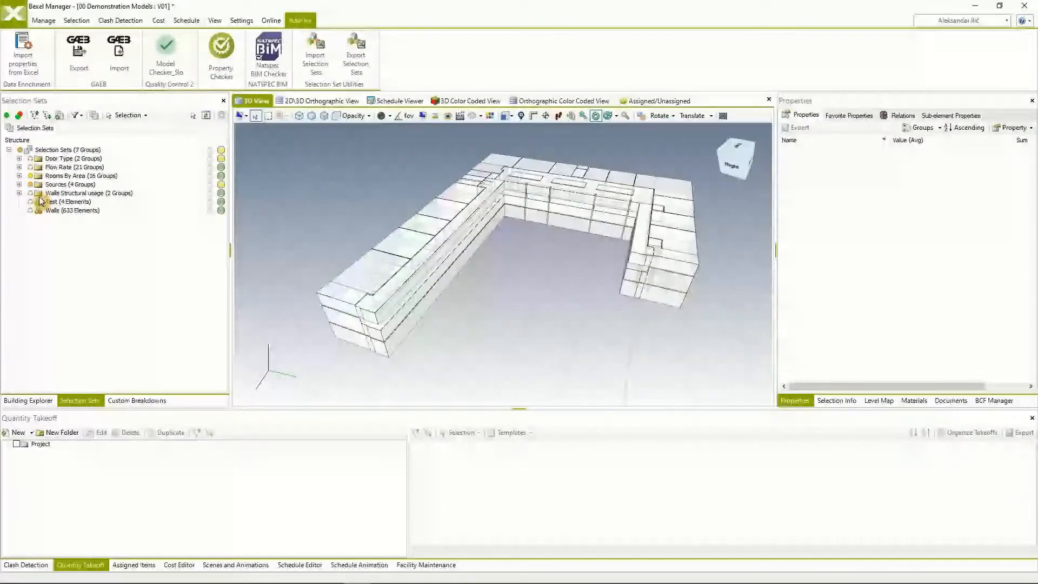
pyautogui.click(74, 166)
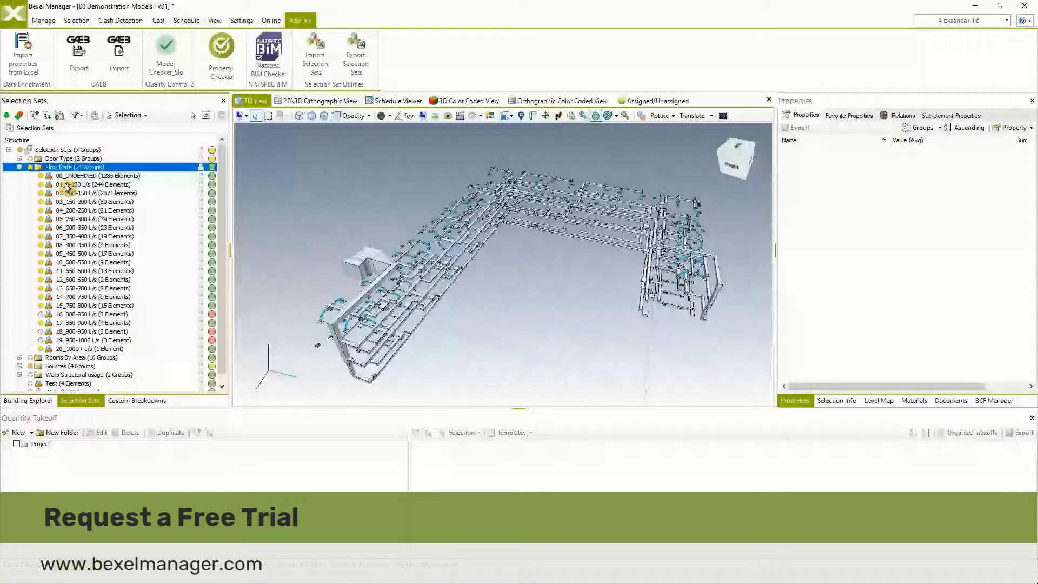
# - Select the 01_0-100 L/s, 20_1000+ L/s and 17_850-900 L/s flow rate sets in turn to see their elements highlighted
pyautogui.click(66, 185)
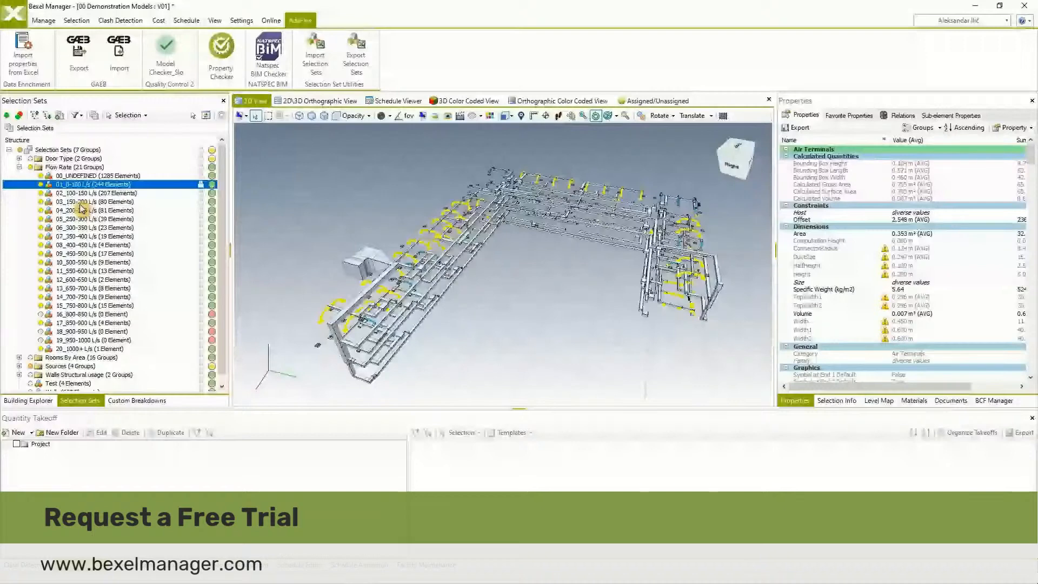
pyautogui.click(81, 349)
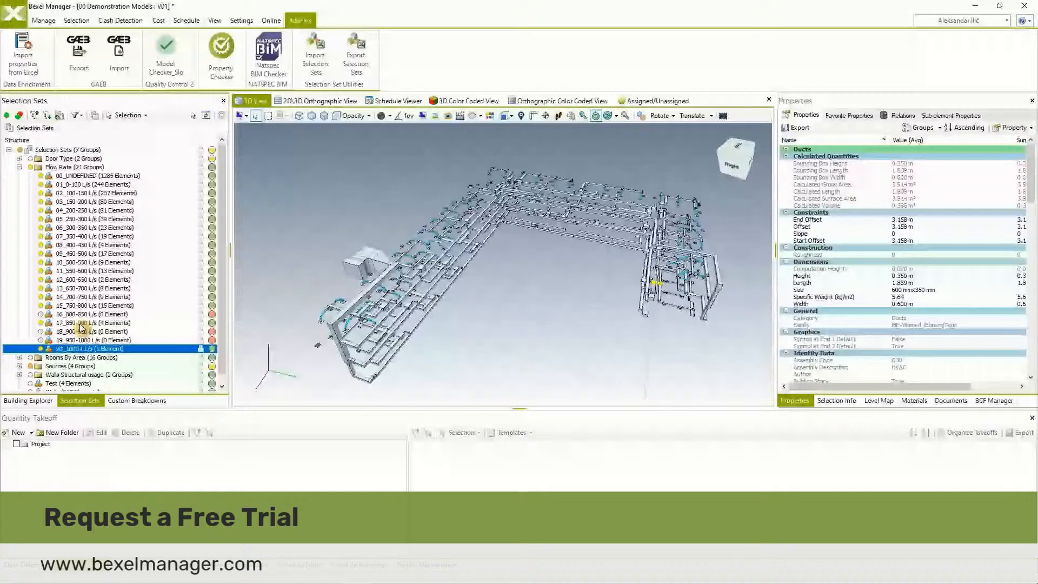
pyautogui.click(80, 324)
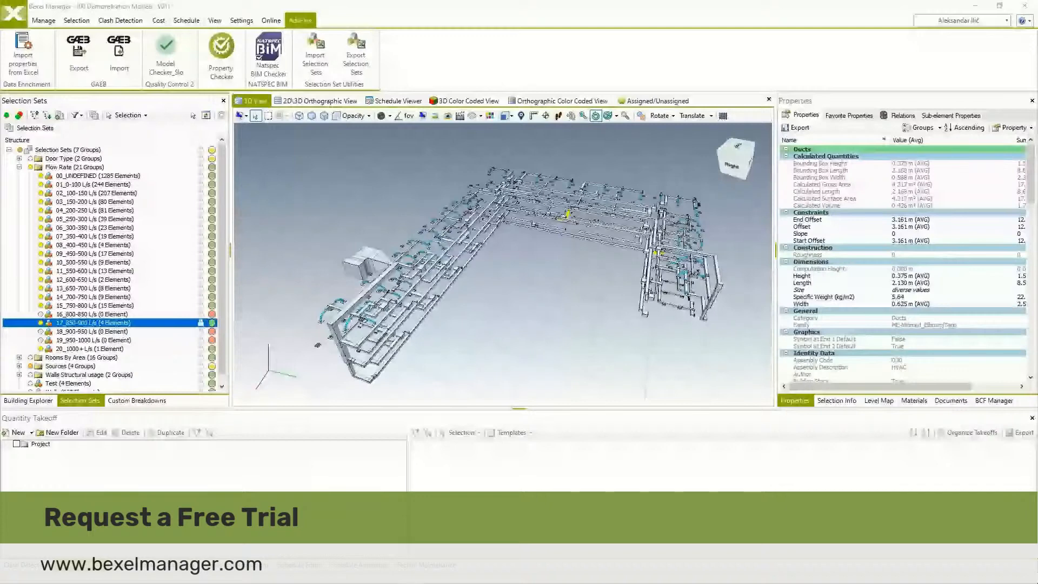
pyautogui.moveTo(343, 292); pyautogui.dragTo(335, 276, button='middle')
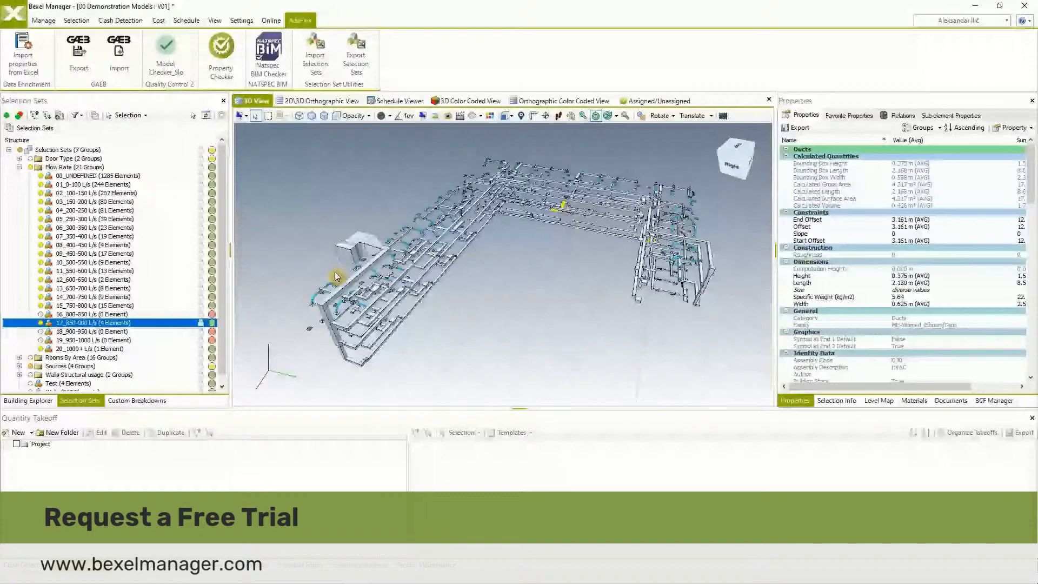
pyautogui.click(349, 282)
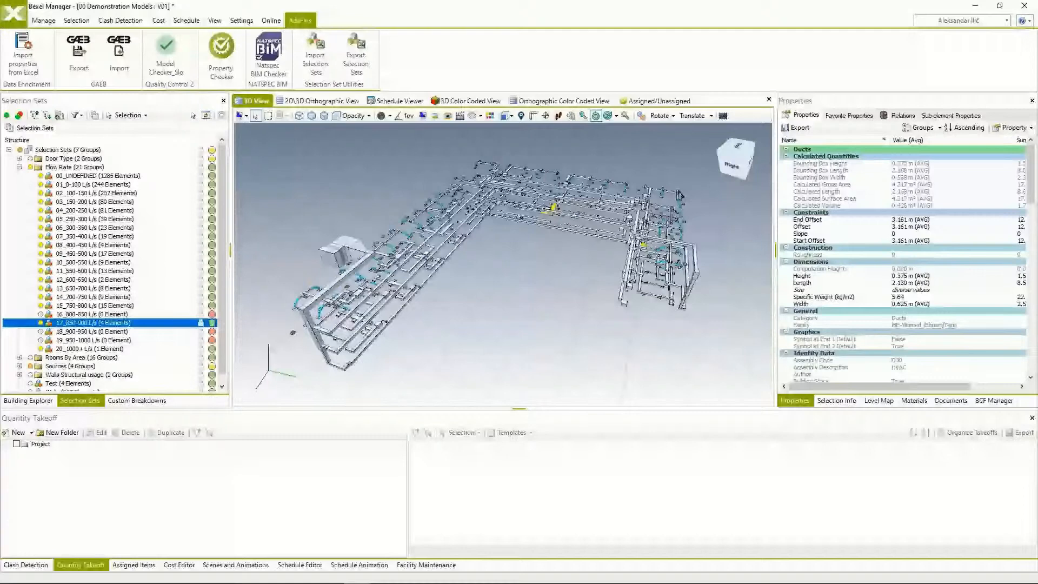
pyautogui.moveTo(448, 272); pyautogui.dragTo(442, 264, button='middle')
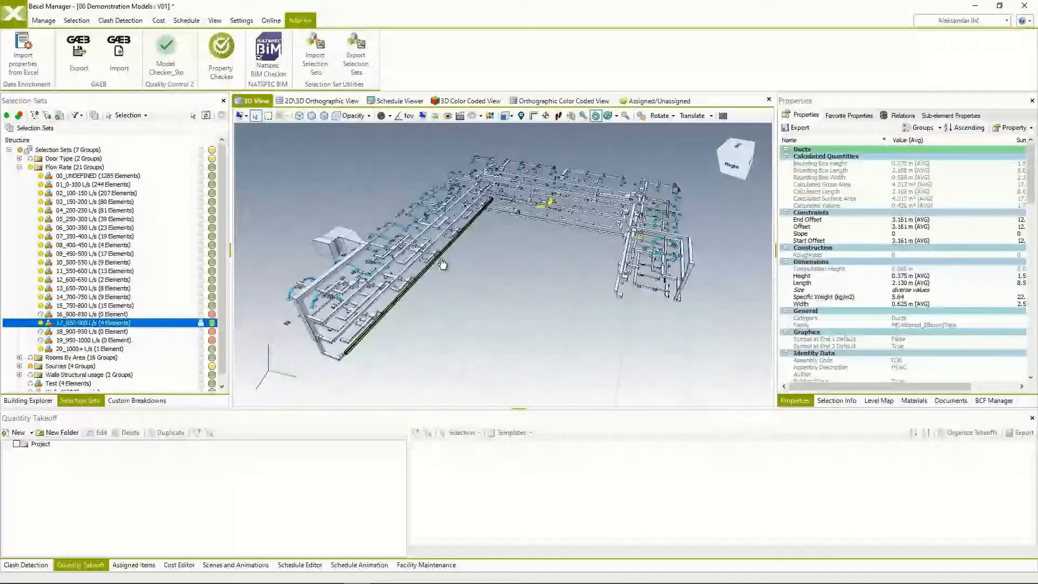
pyautogui.moveTo(443, 263); pyautogui.dragTo(449, 275, button='middle')
# - Show the whole building model in the 3D view again and collapse the Flow Rate folder
pyautogui.rightClick(489, 274)
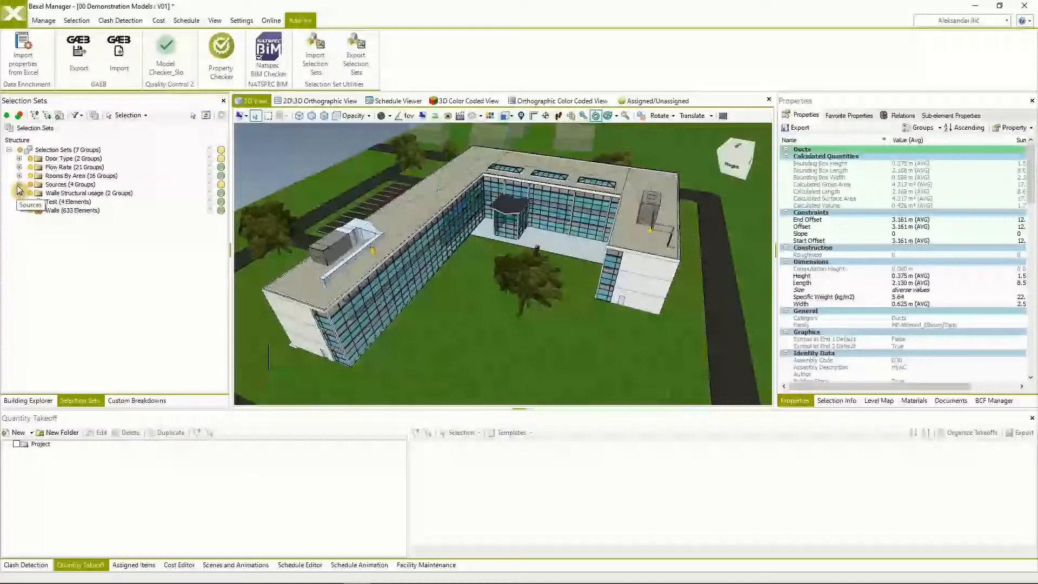
pyautogui.scroll(-3, 508, 262)
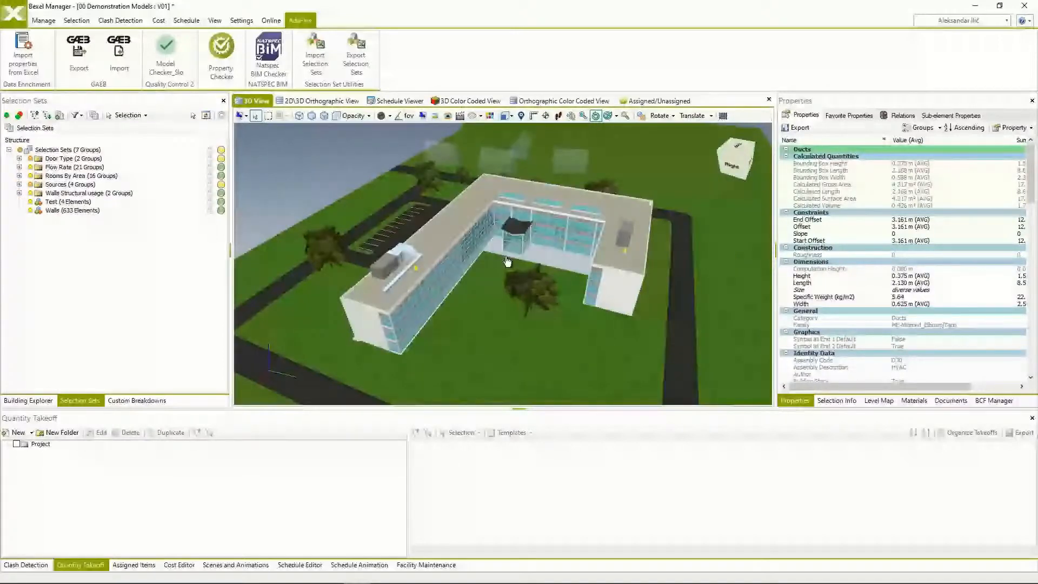
pyautogui.moveTo(508, 261); pyautogui.dragTo(322, 228)
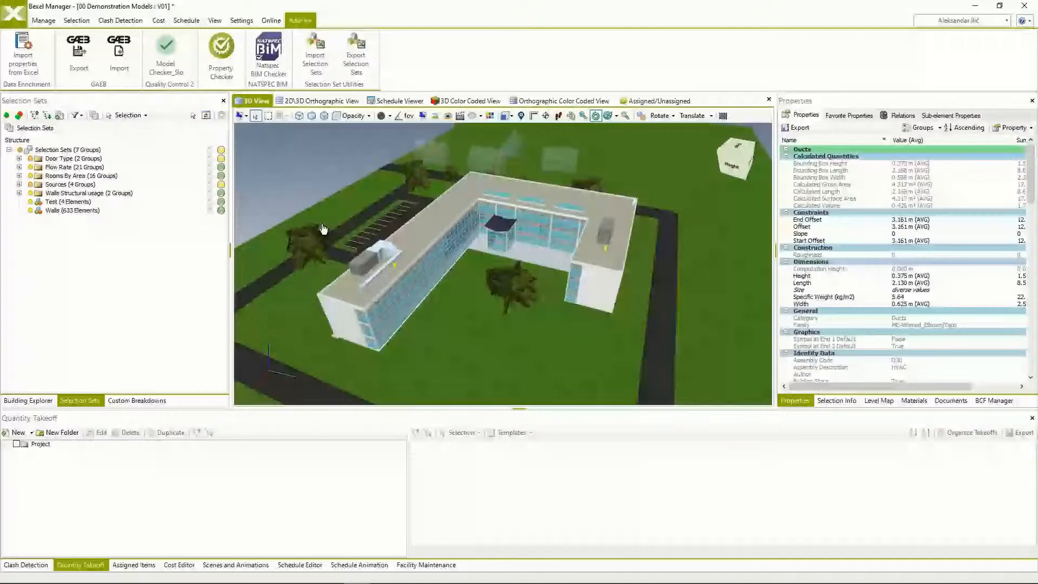
# - Create a custom breakdown named Building Storeys that groups the project's elements by storey, and display it in the 3D Color Coded View
pyautogui.click(153, 402)
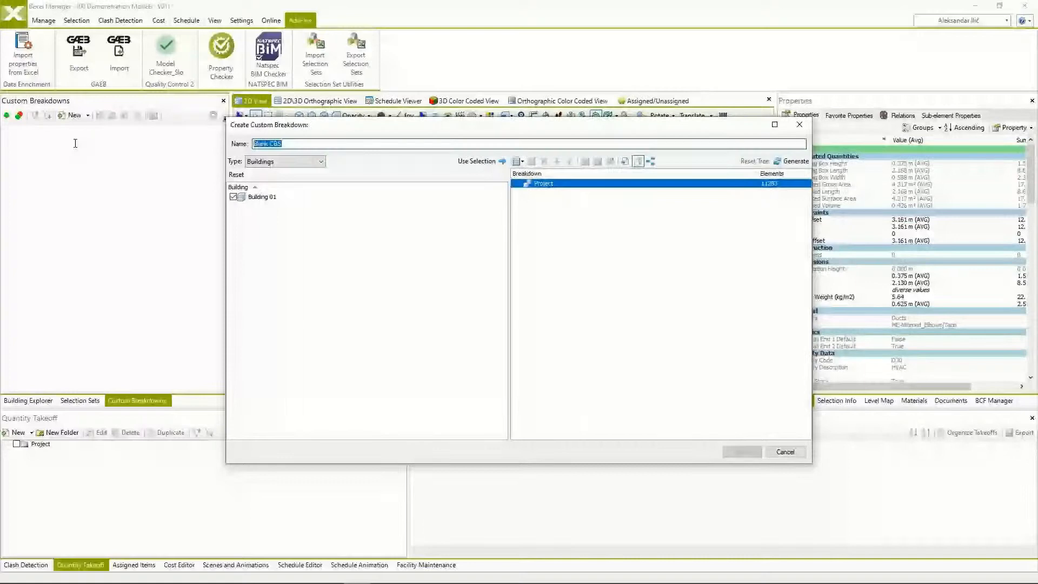
pyautogui.write('Building Store')
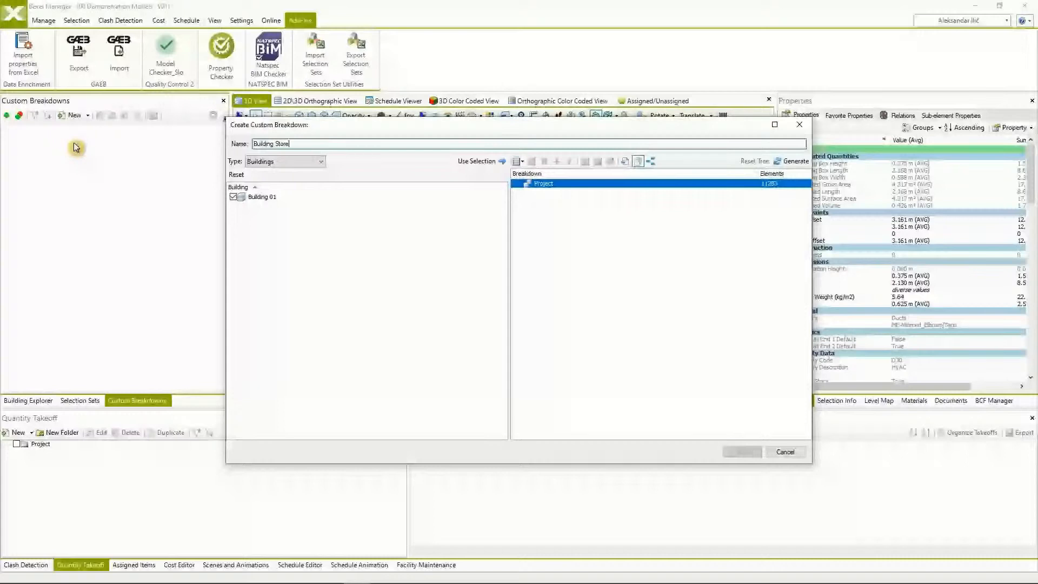
pyautogui.write('ys')
pyautogui.click(518, 161)
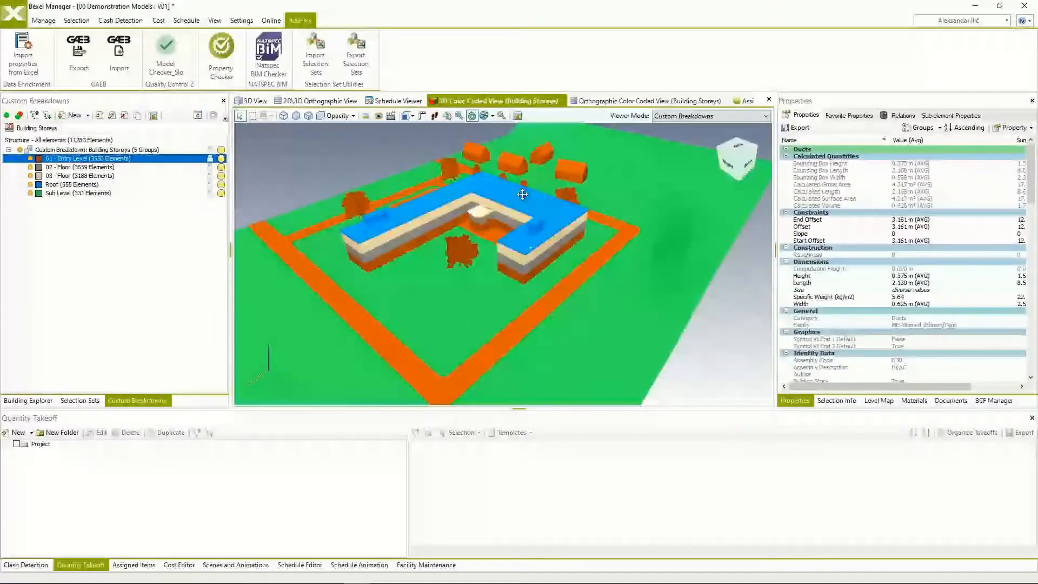
# - Check the Building Storeys breakdown by hiding floors and showing them again in the color coded view
pyautogui.moveTo(522, 195); pyautogui.dragTo(551, 191)
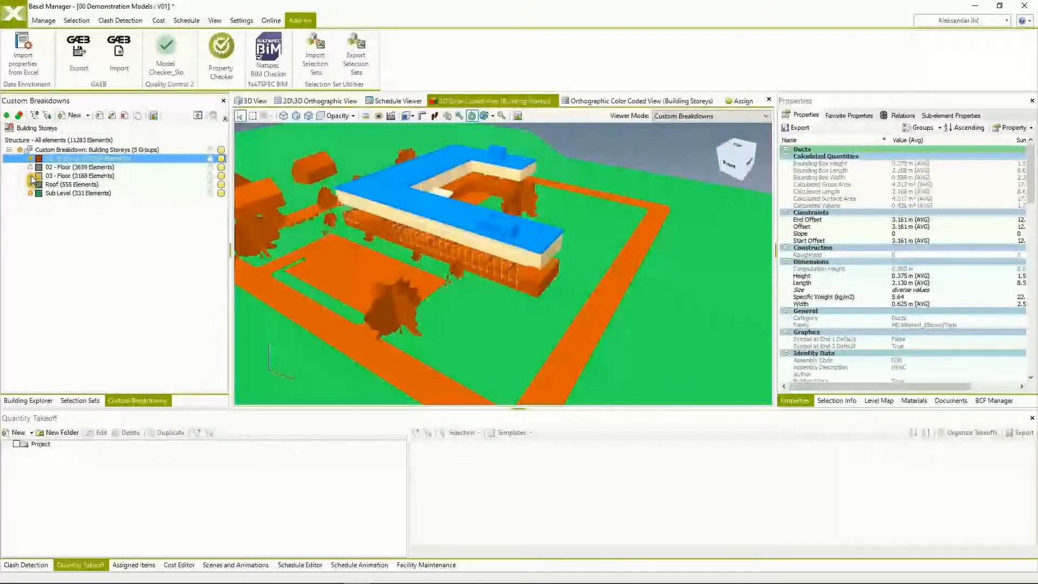
pyautogui.click(31, 176)
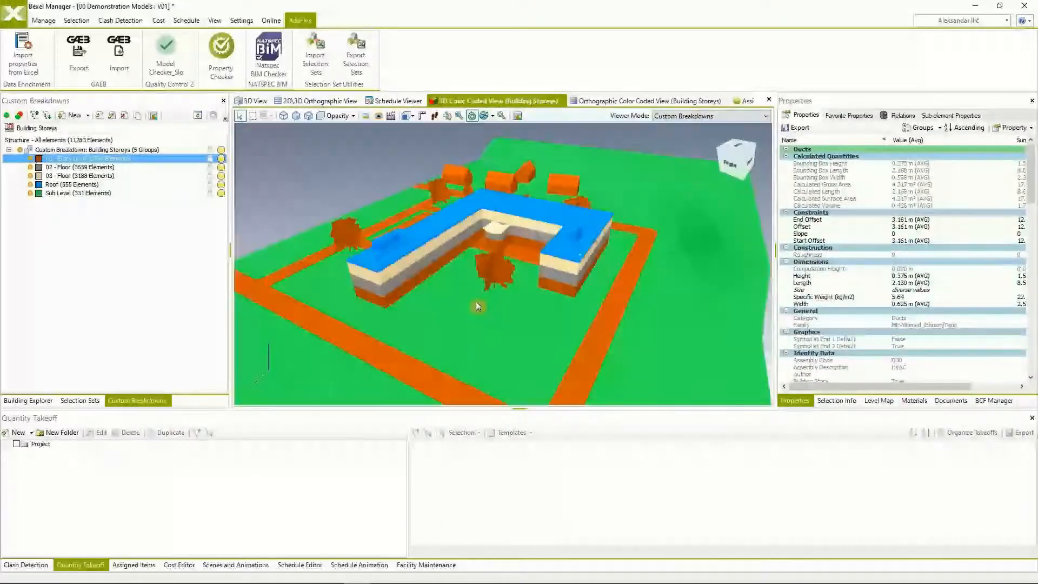
# - Create a new selection set folder named Building Storeys under the project root
pyautogui.click(91, 400)
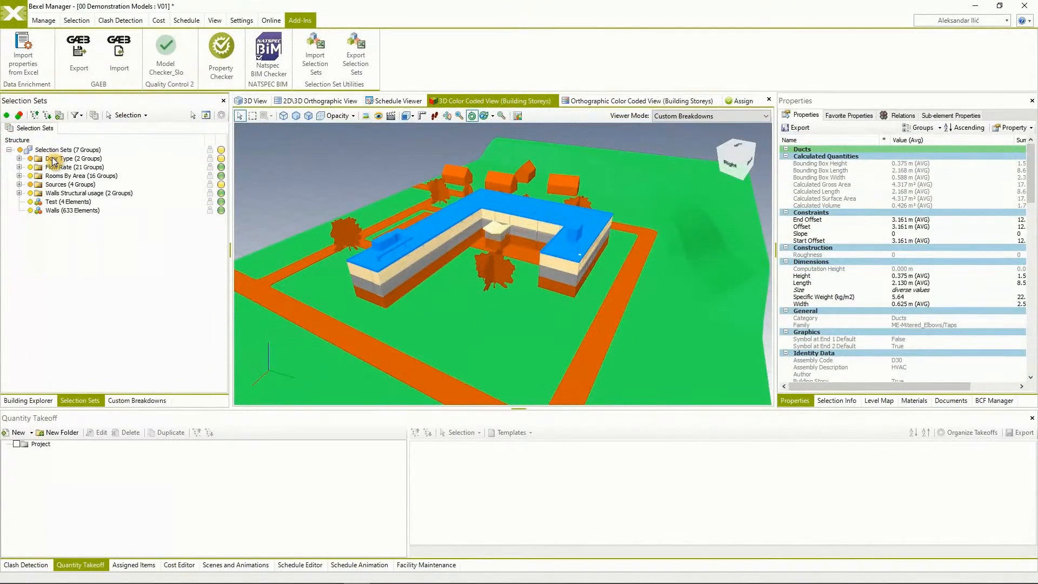
pyautogui.rightClick(59, 203)
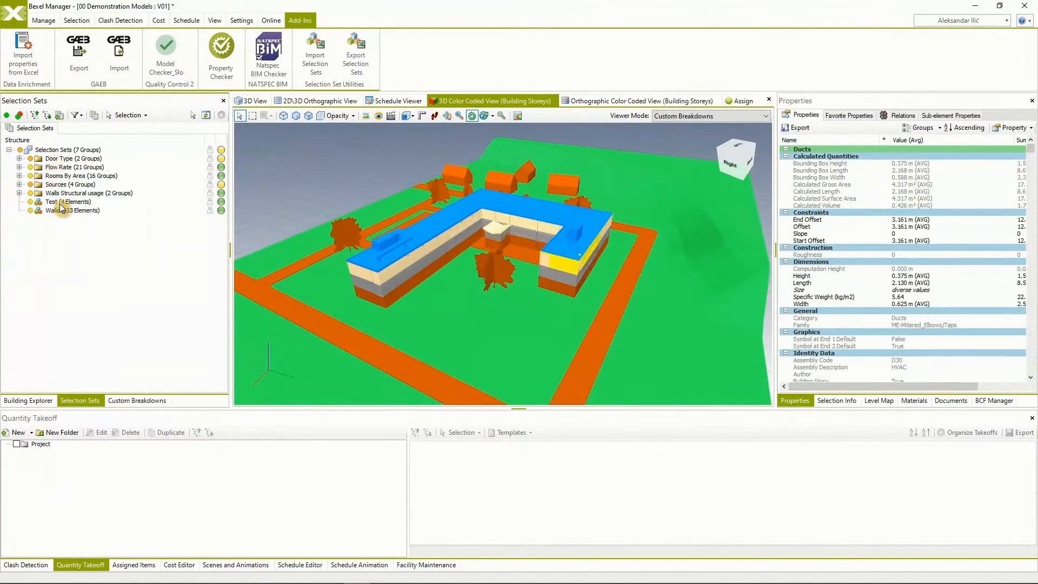
pyautogui.click(90, 234)
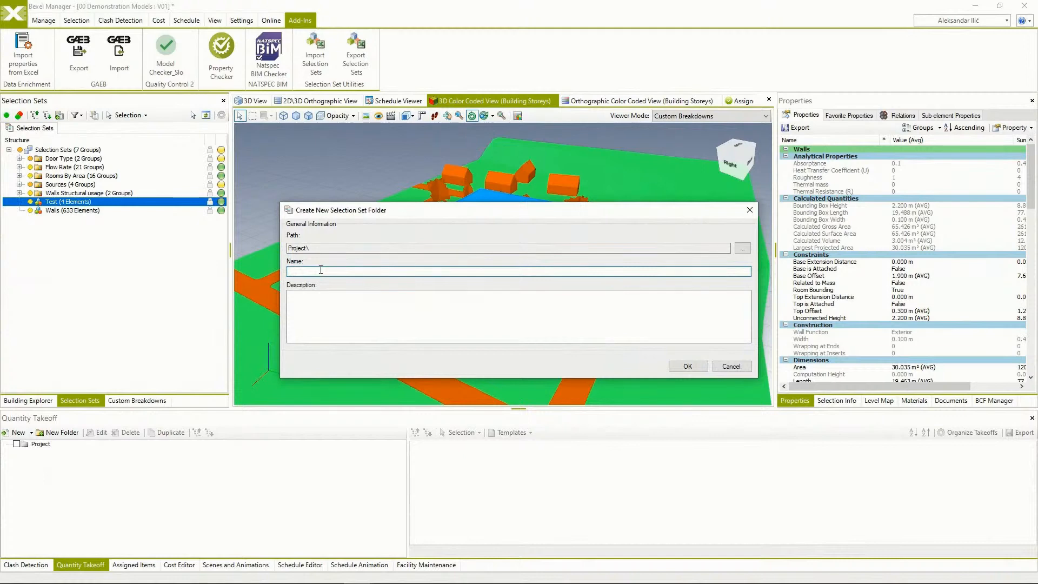
pyautogui.write('Building Storeys')
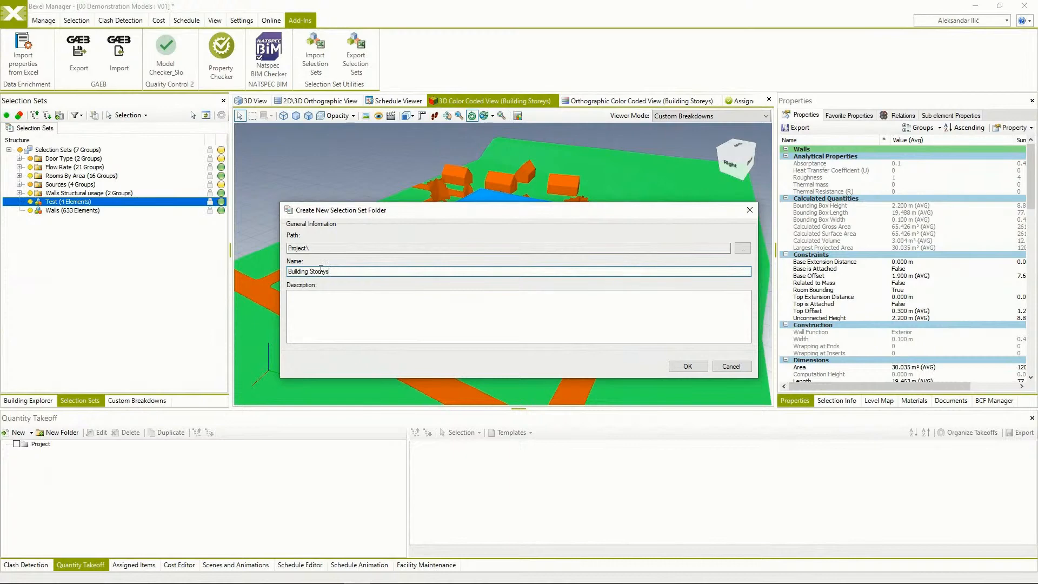
pyautogui.click(687, 367)
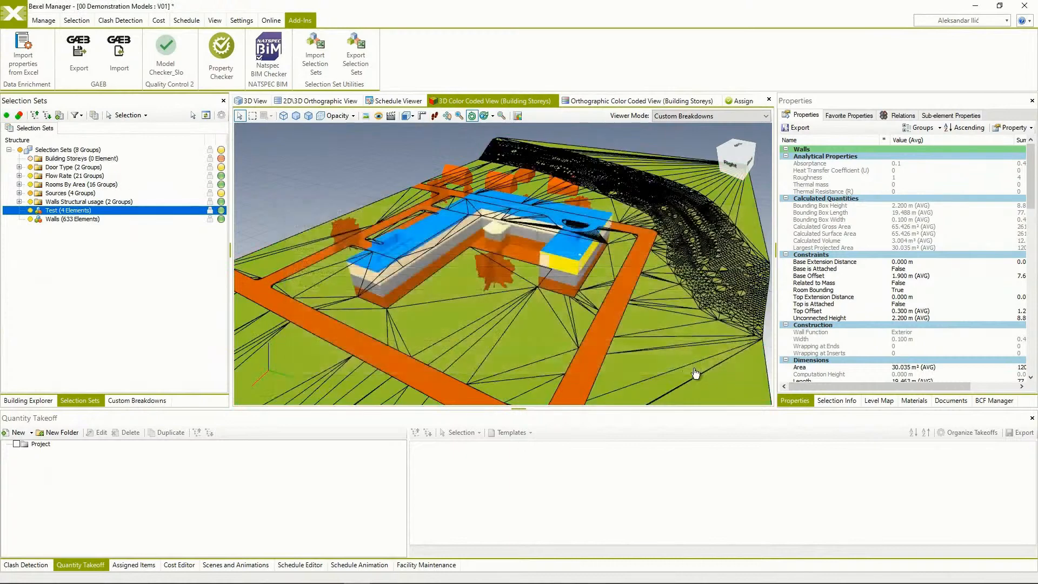
# - Generate selection sets in the Building Storeys folder from the Building Storeys custom breakdown with the Creation Wizard, using All Elements
pyautogui.rightClick(89, 159)
pyautogui.moveTo(136, 180)
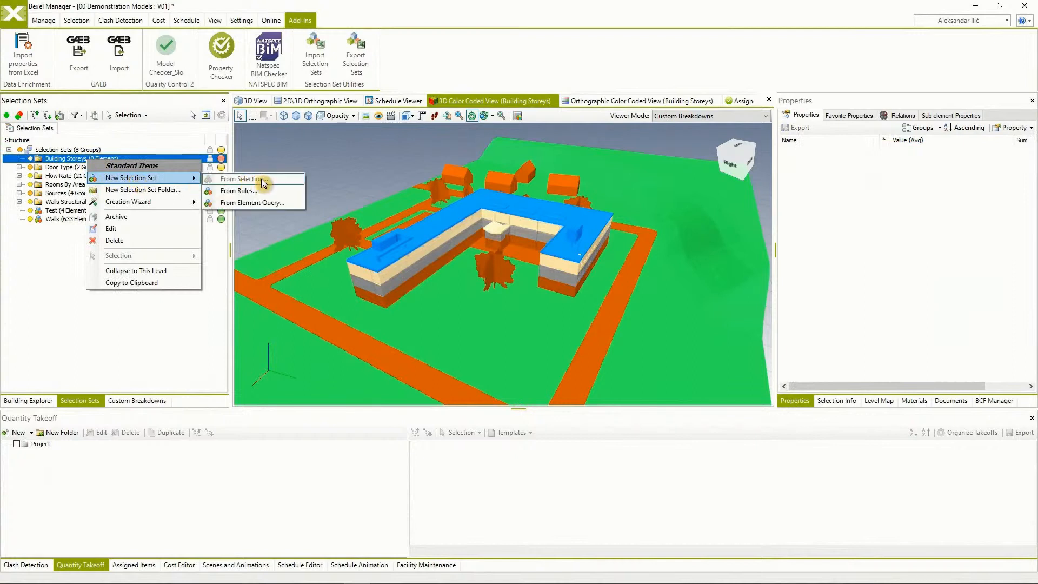
pyautogui.moveTo(154, 202)
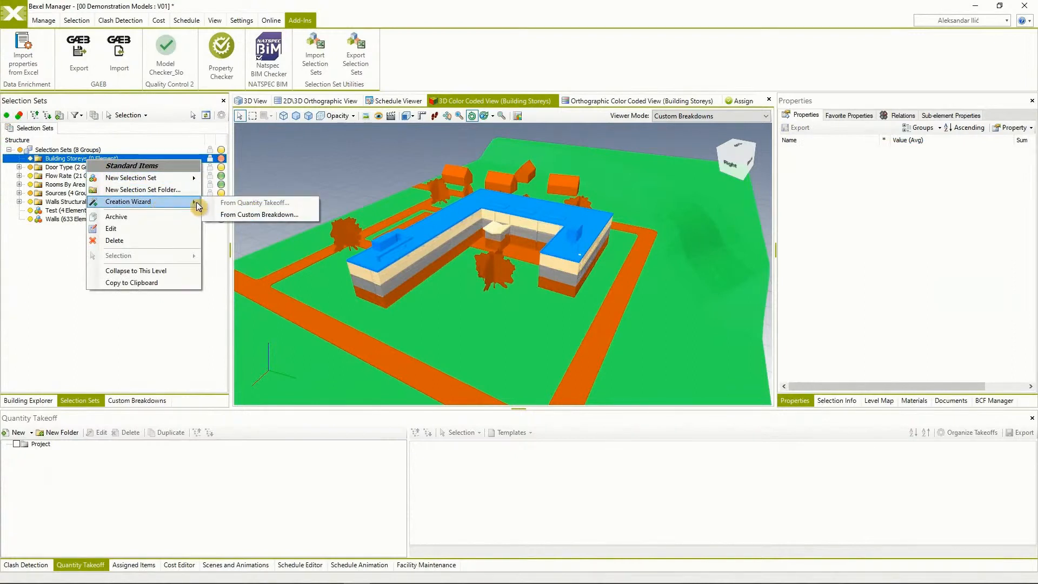
pyautogui.click(260, 215)
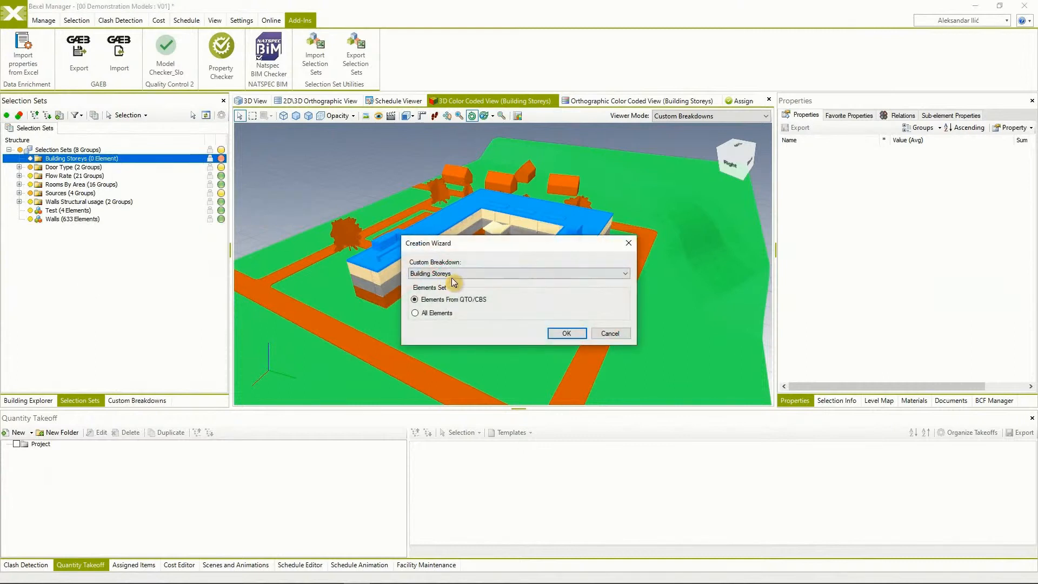
pyautogui.click(444, 315)
pyautogui.click(554, 332)
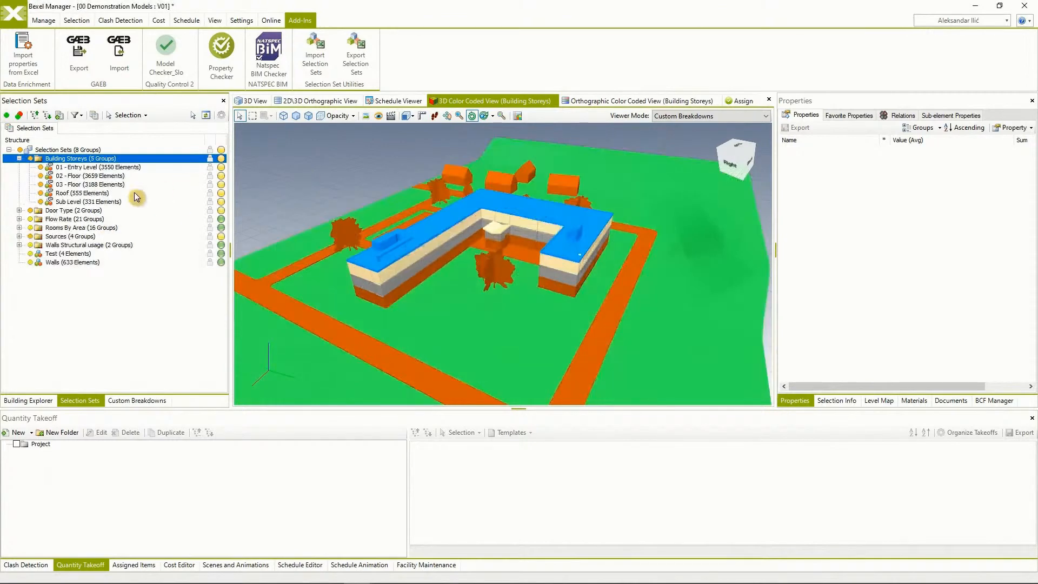
# - Select the 01 - Entry Level, 02 - Floor, Roof and Sub Level sets in turn to check their elements in the model
pyautogui.click(81, 168)
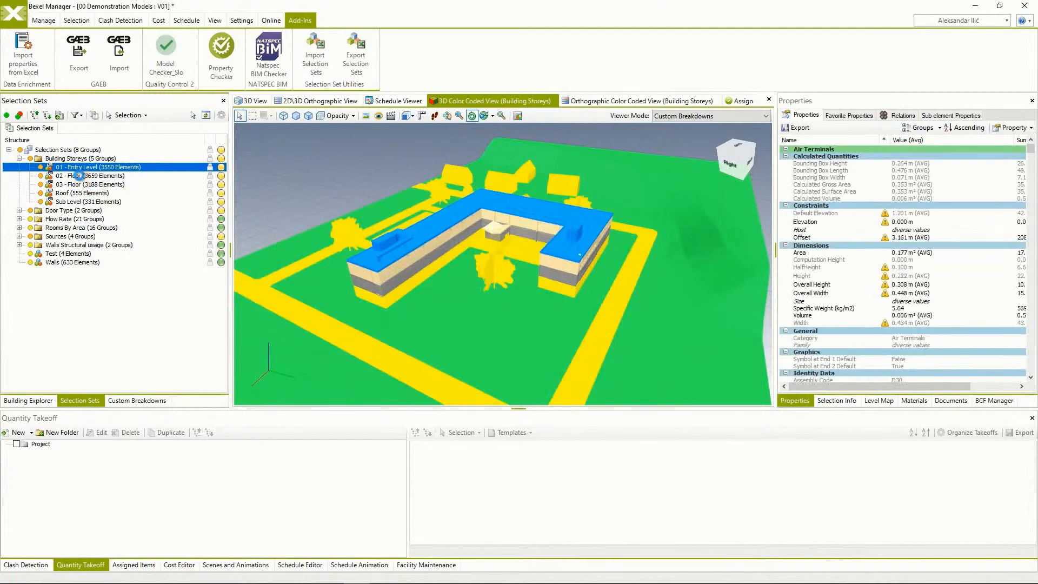
pyautogui.click(81, 176)
pyautogui.click(79, 193)
pyautogui.click(78, 202)
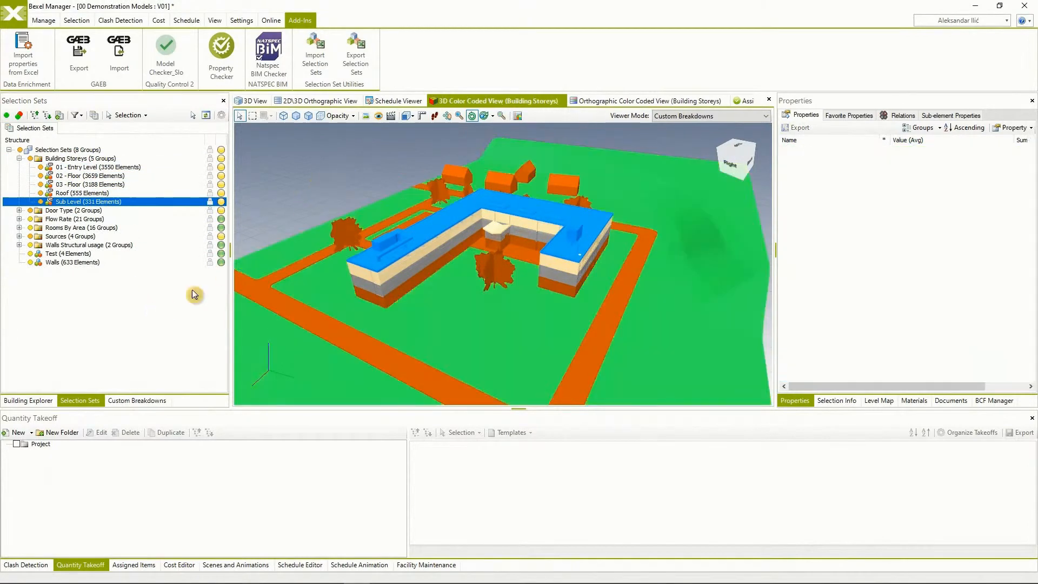
# - Return to the Building Storeys custom breakdown and examine its color-coded storeys from different angles in the 3D view
pyautogui.click(136, 400)
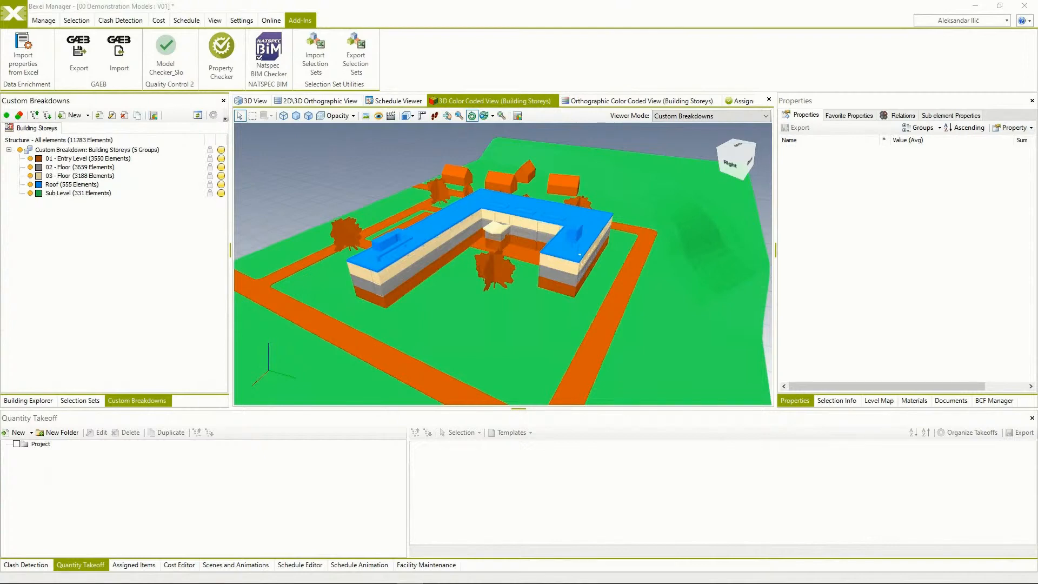
pyautogui.moveTo(410, 283); pyautogui.dragTo(421, 275, button='middle')
pyautogui.moveTo(448, 284); pyautogui.dragTo(443, 292)
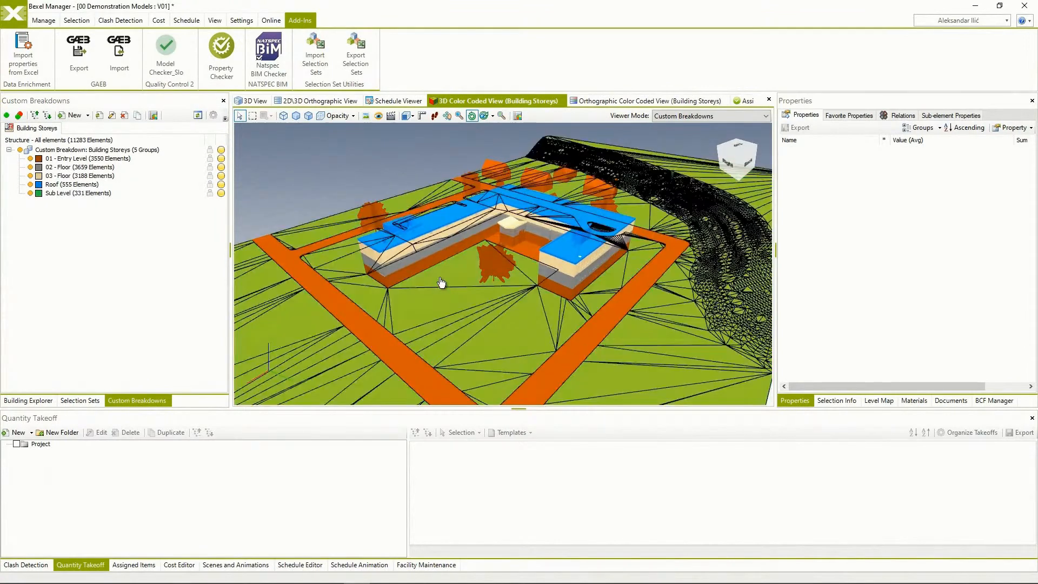
pyautogui.moveTo(443, 283); pyautogui.dragTo(430, 291, button='middle')
pyautogui.moveTo(431, 291); pyautogui.dragTo(433, 294)
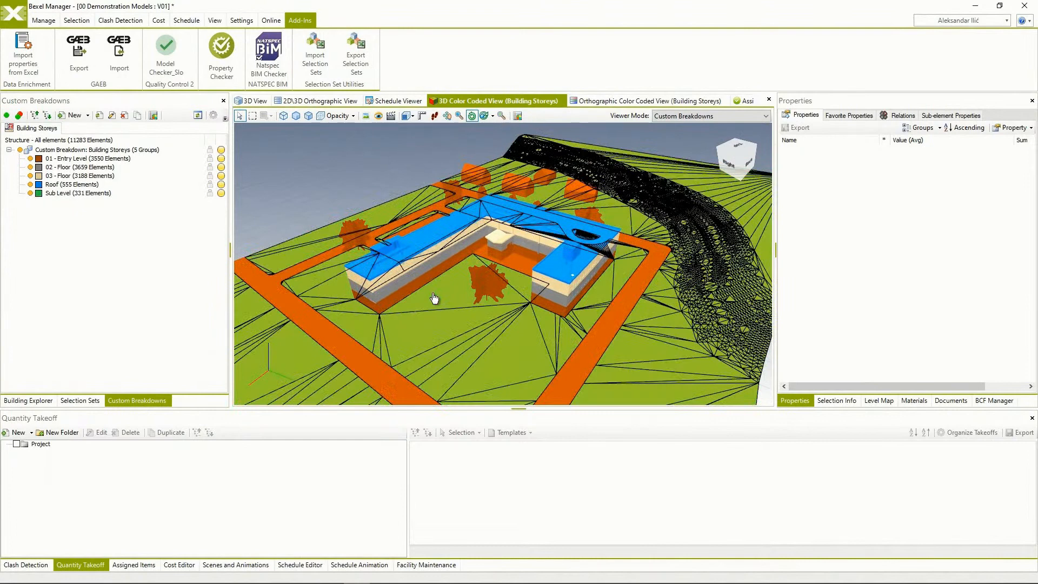
pyautogui.moveTo(440, 290); pyautogui.dragTo(428, 272)
pyautogui.moveTo(426, 270)
pyautogui.mouseDown(button='middle')
pyautogui.moveTo(411, 267)
pyautogui.moveTo(433, 264)
pyautogui.moveTo(425, 266)
pyautogui.mouseUp(button='middle')
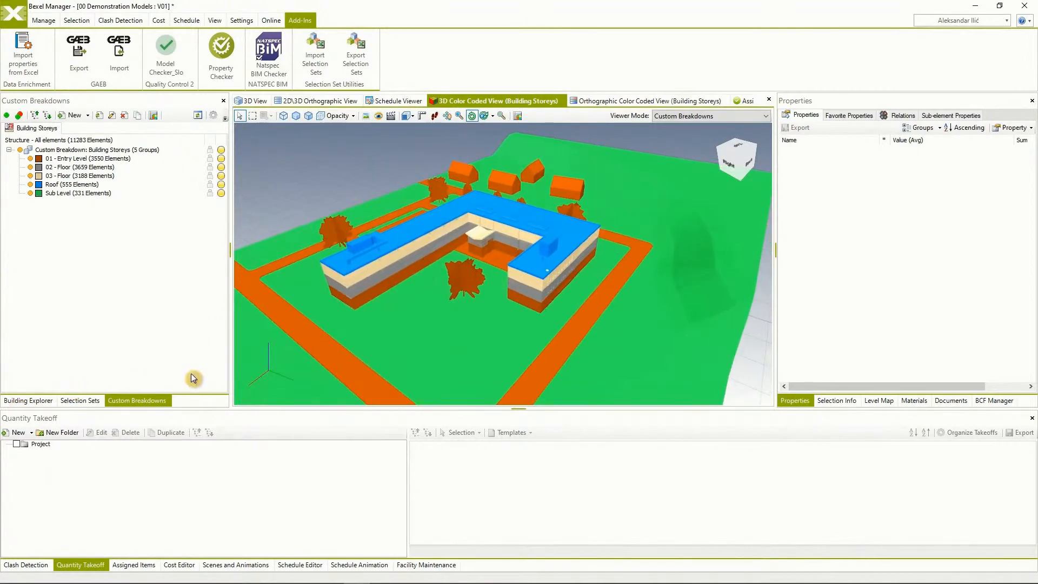
pyautogui.moveTo(457, 318)
pyautogui.mouseDown(button='middle')
pyautogui.moveTo(462, 336)
pyautogui.moveTo(466, 328)
pyautogui.mouseUp(button='middle')
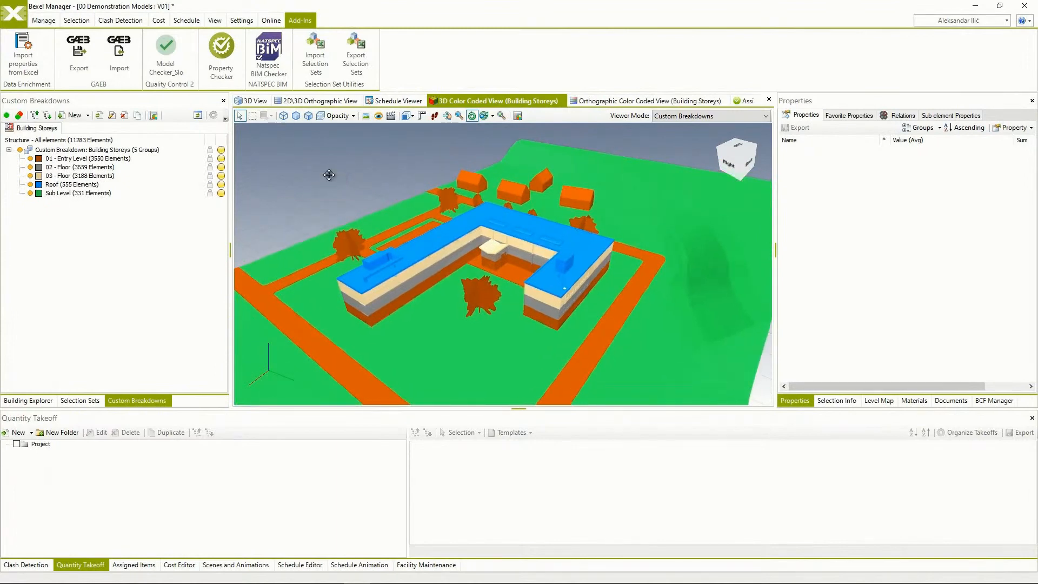
pyautogui.scroll(1, 331, 173)
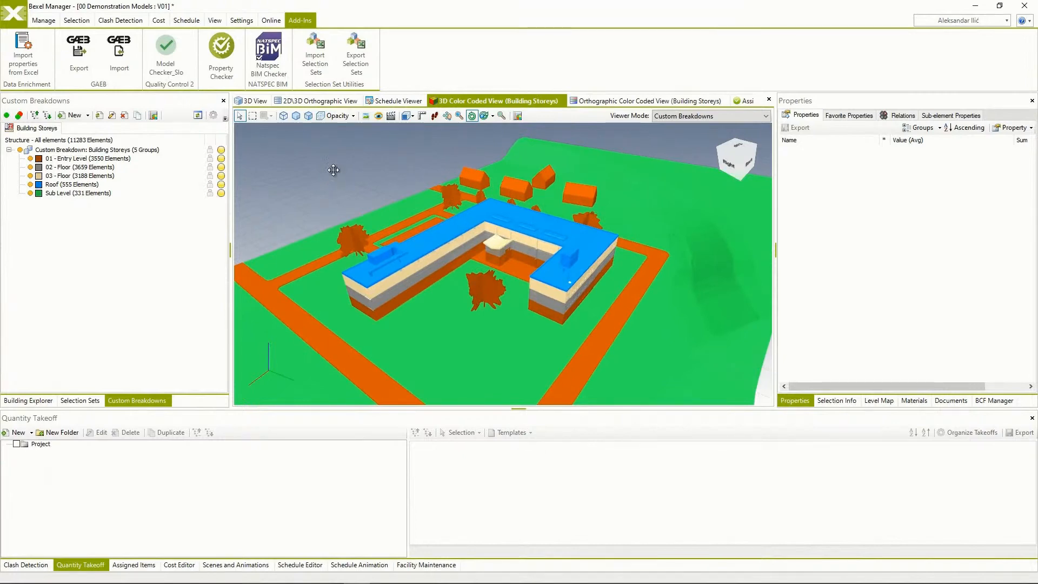
pyautogui.scroll(1, 341, 171)
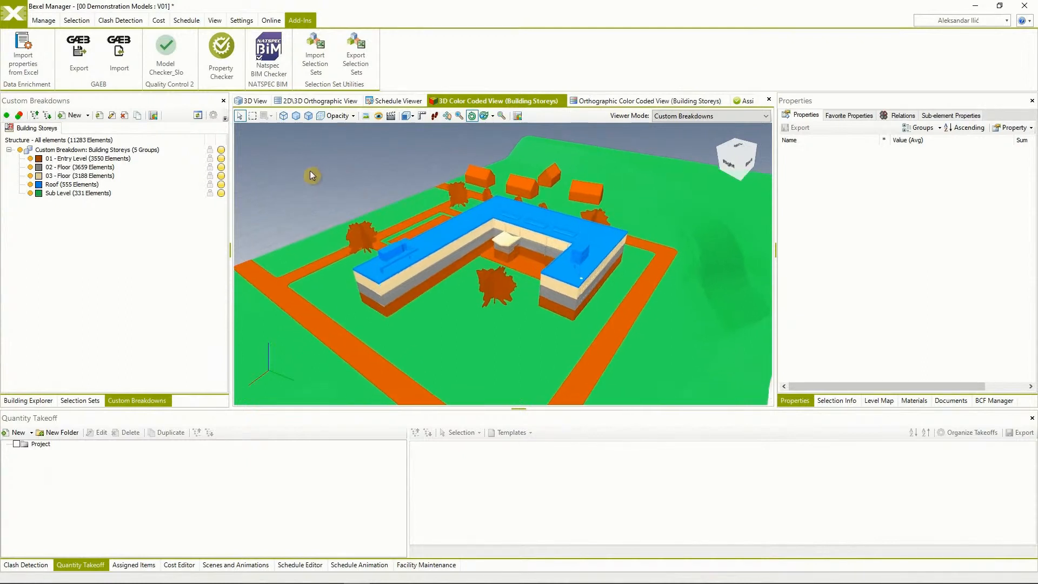
pyautogui.moveTo(287, 184); pyautogui.dragTo(273, 174, button='middle')
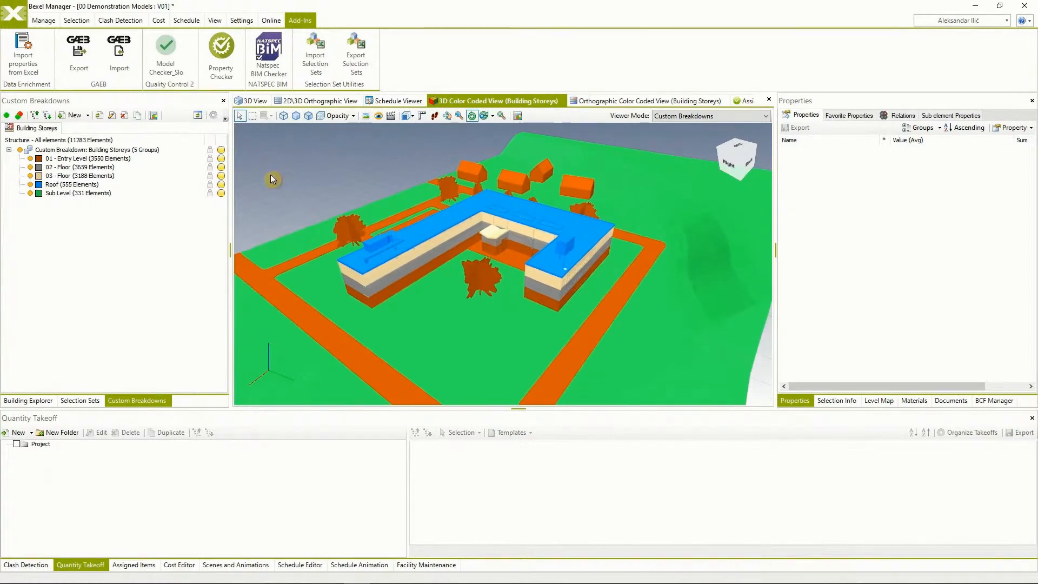
pyautogui.moveTo(272, 179); pyautogui.dragTo(267, 174, button='middle')
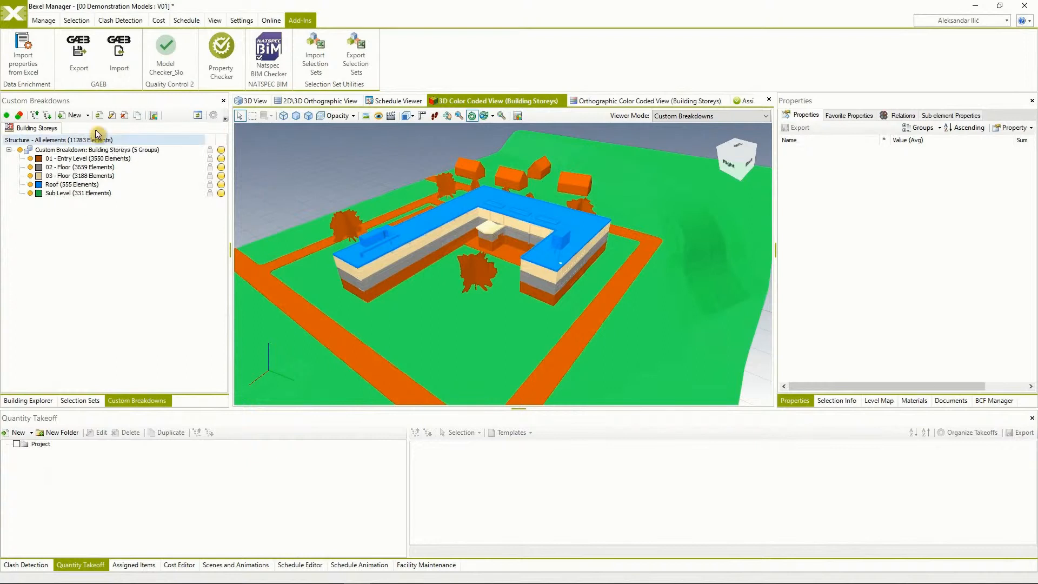
# - Start a blank custom breakdown and assign it the elements of the ME_MEP Sources selection set
pyautogui.click(87, 116)
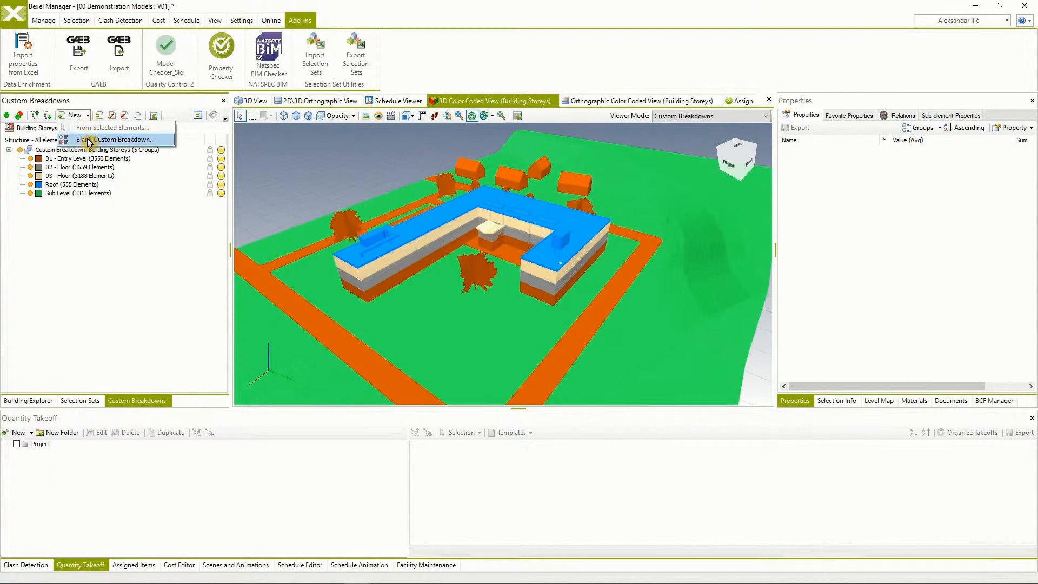
pyautogui.click(90, 140)
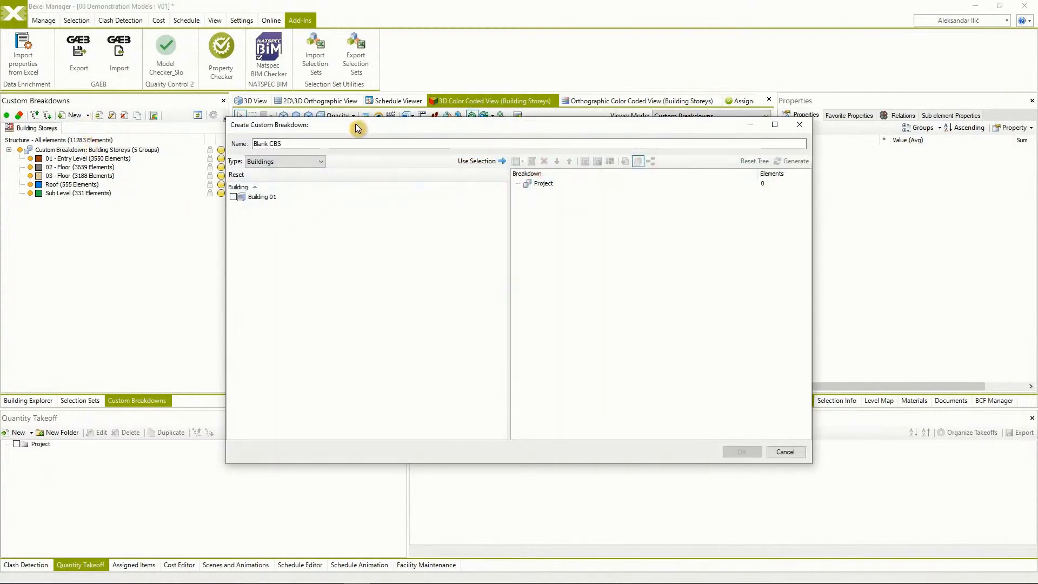
pyautogui.moveTo(355, 129); pyautogui.dragTo(218, 157)
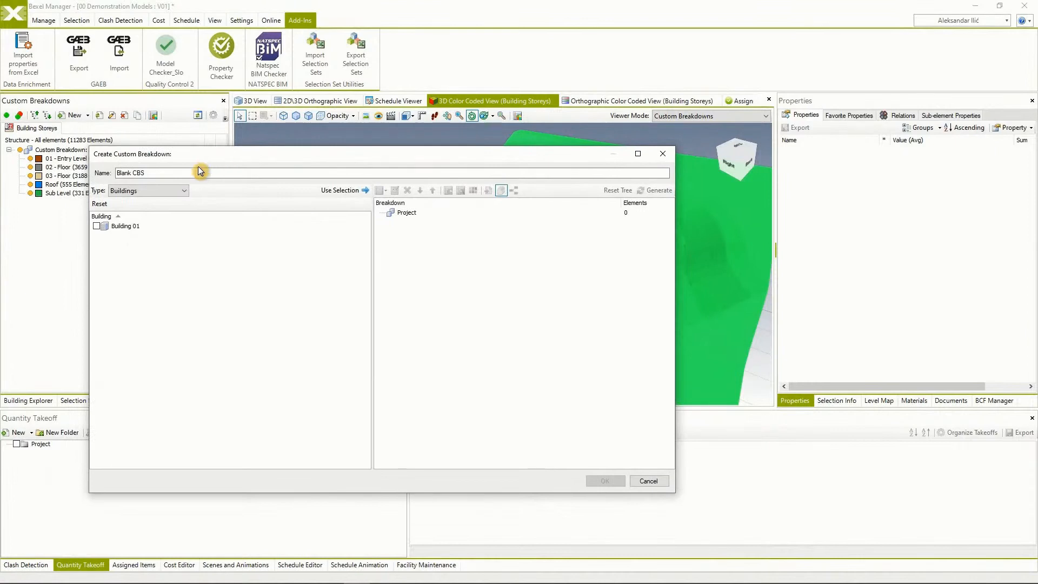
pyautogui.click(183, 191)
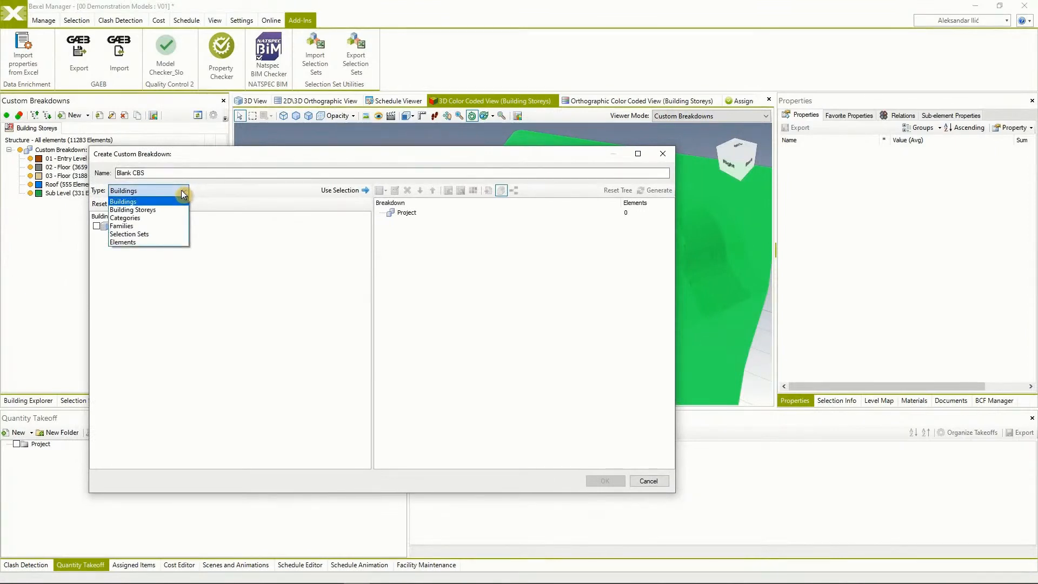
pyautogui.click(143, 232)
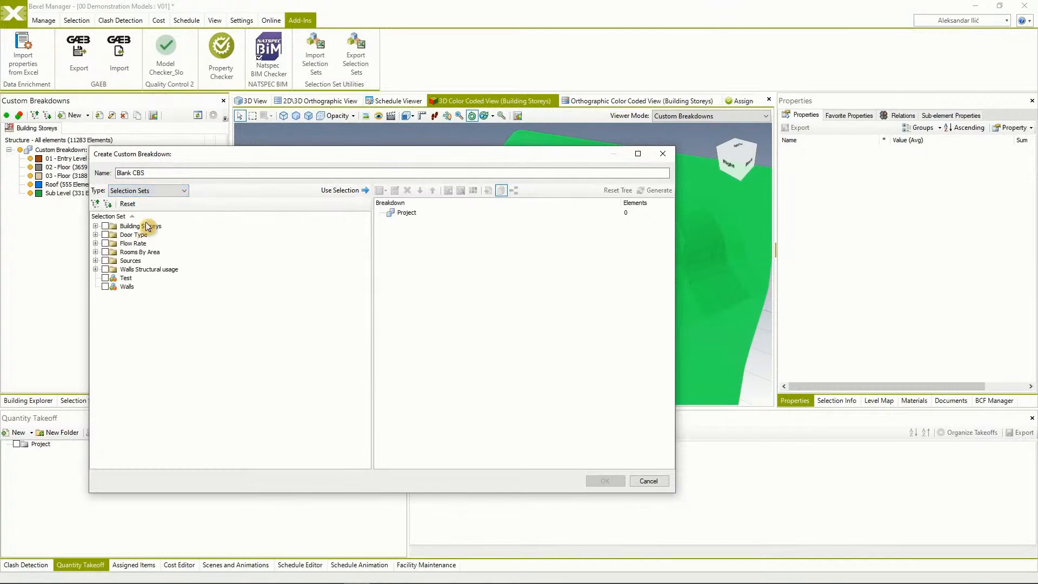
pyautogui.click(95, 261)
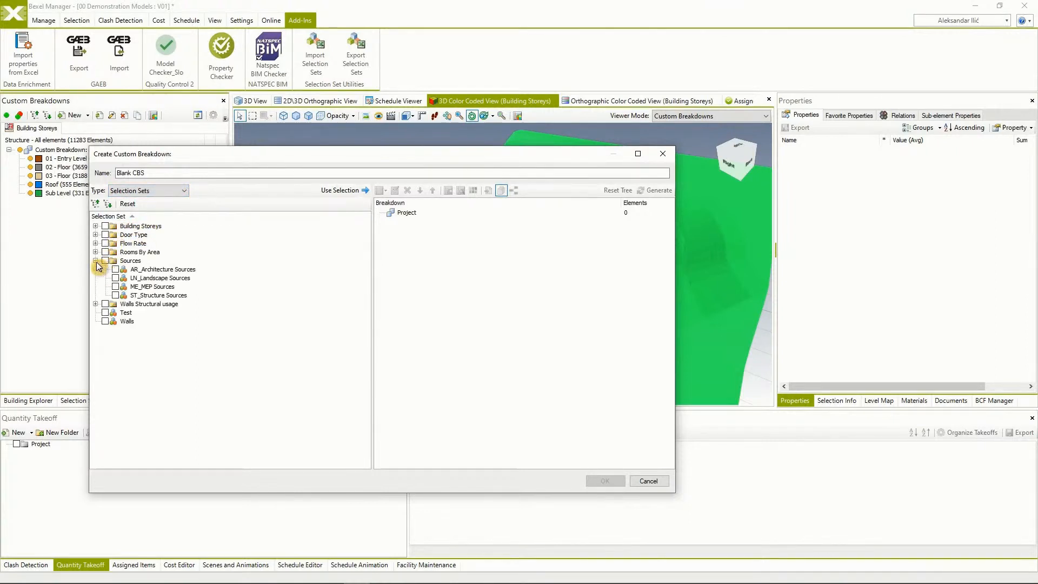
pyautogui.click(116, 287)
pyautogui.click(354, 192)
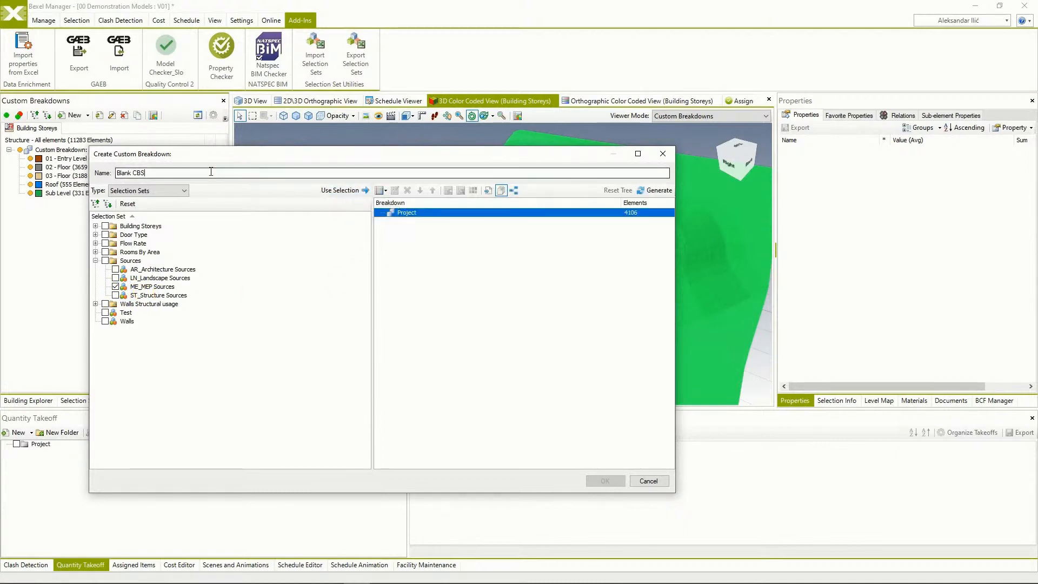
# - Name the new custom breakdown Systems Color Code
pyautogui.moveTo(211, 172); pyautogui.dragTo(82, 174)
pyautogui.write('System Colo')
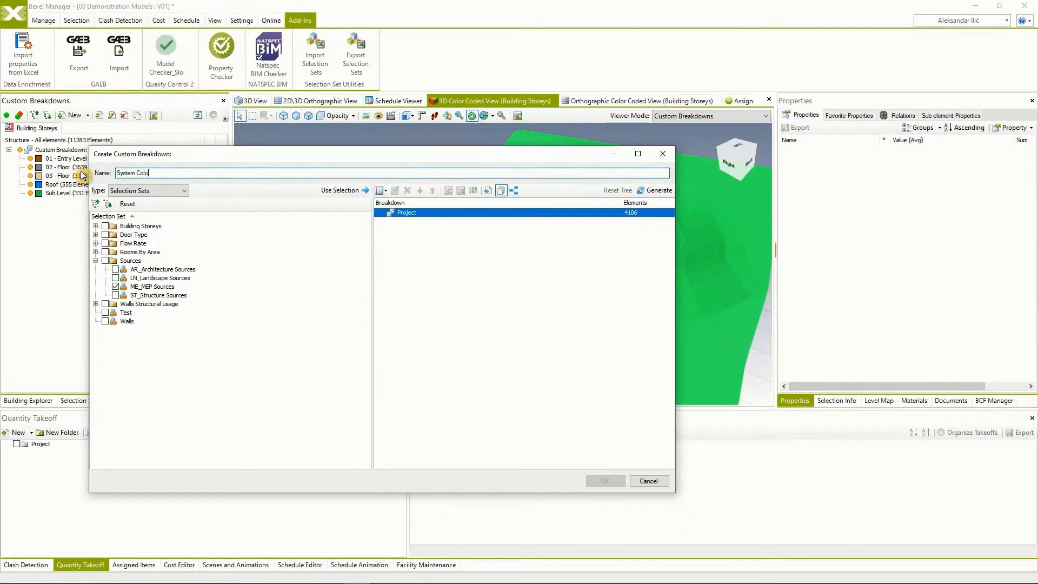
pyautogui.write('r Code')
# - Import the CBS_Systems.cbstemplate template from the 02_CBS folder into the breakdown and create it
pyautogui.click(489, 191)
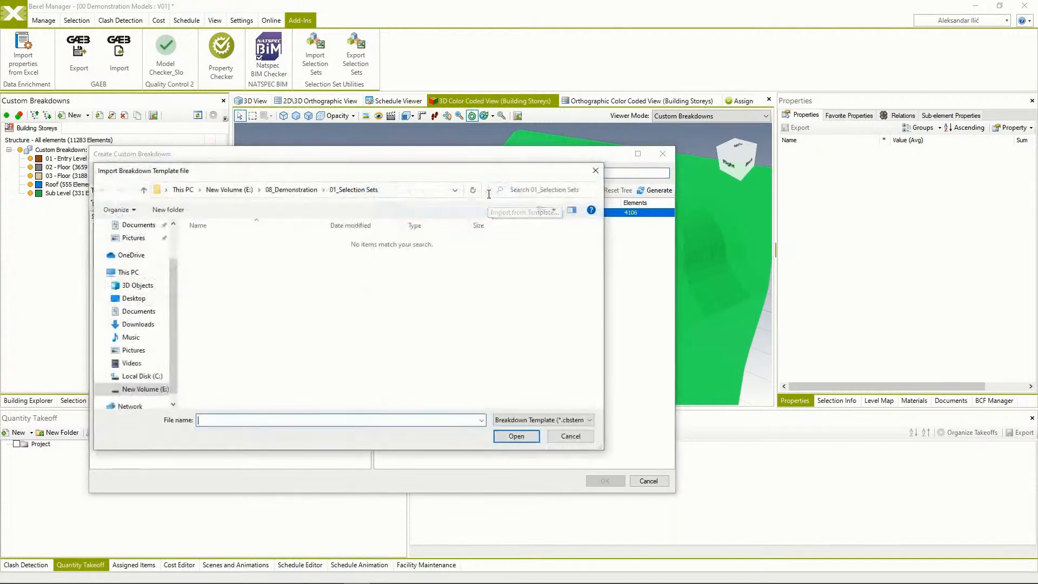
pyautogui.click(309, 192)
pyautogui.doubleClick(224, 252)
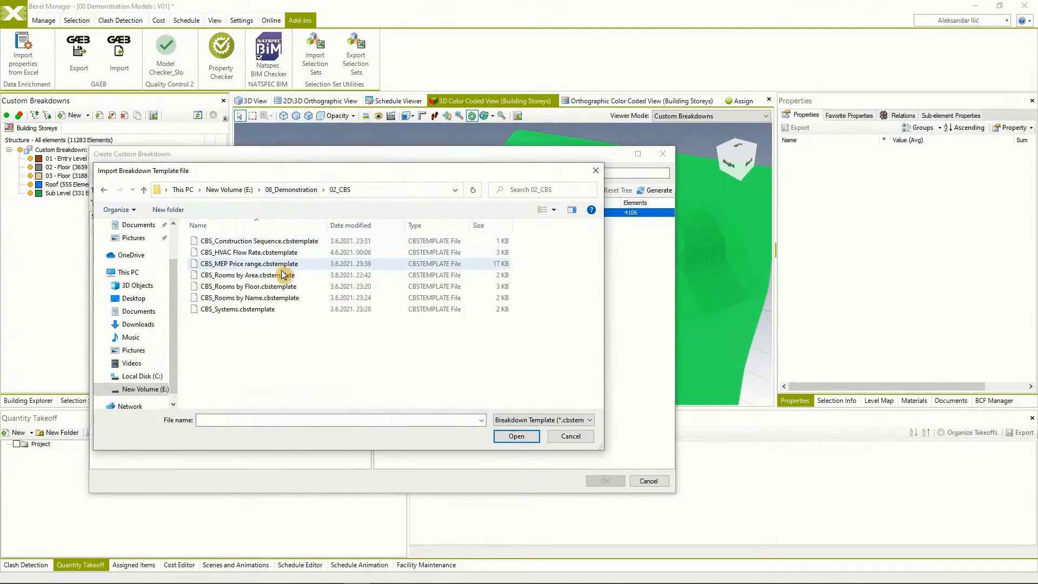
pyautogui.click(271, 310)
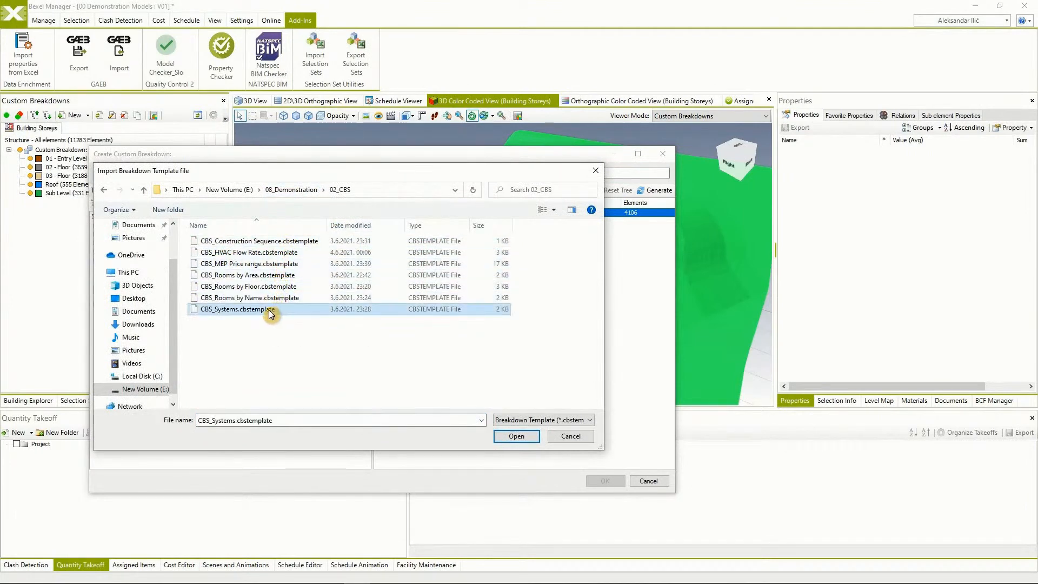
pyautogui.click(508, 438)
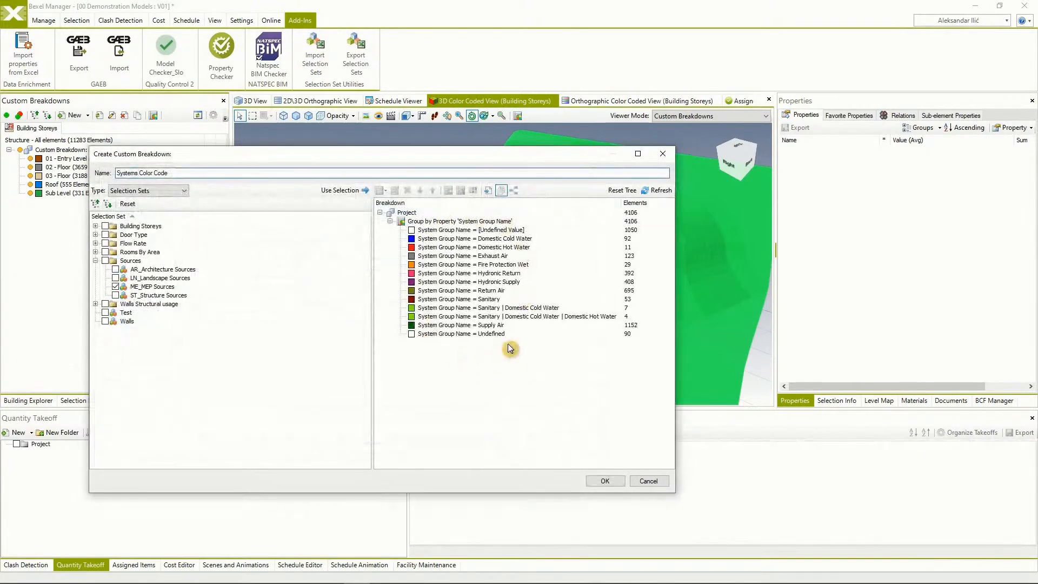
pyautogui.click(599, 481)
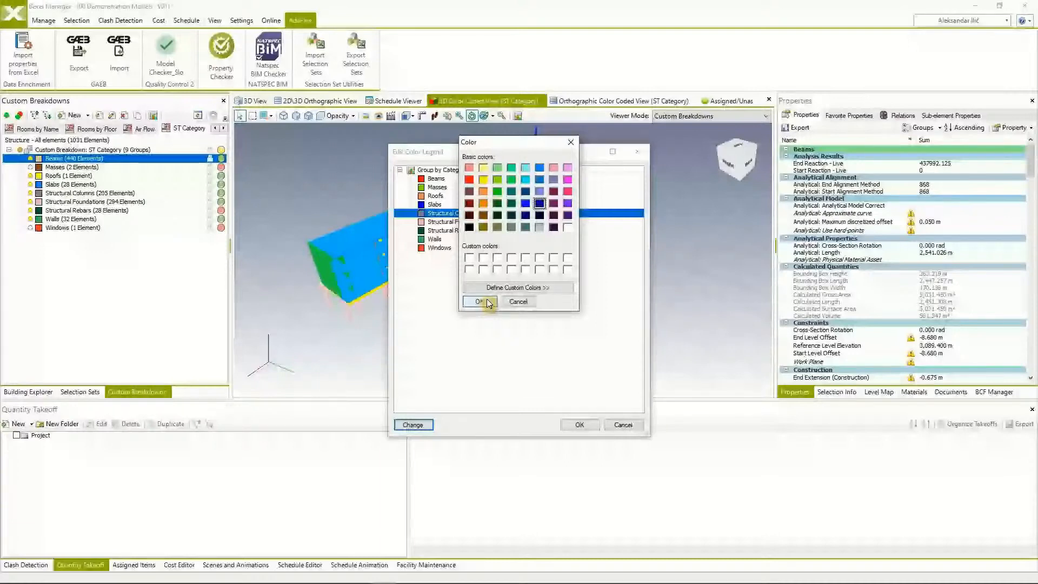
# - Apply the chosen dark blue to Structural Columns and confirm the color legend of the ST Category breakdown
pyautogui.click(488, 303)
pyautogui.press('Return')
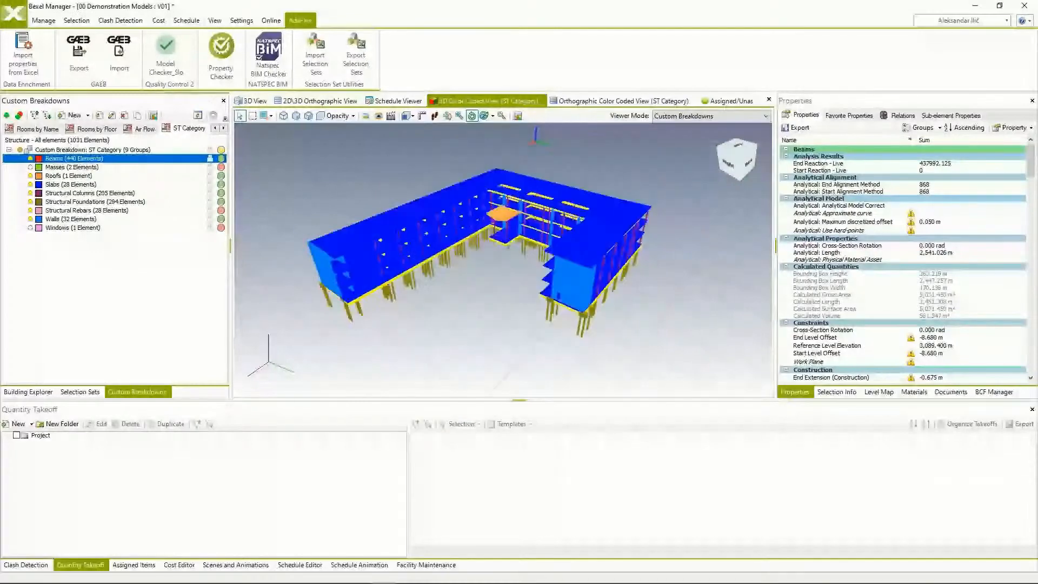
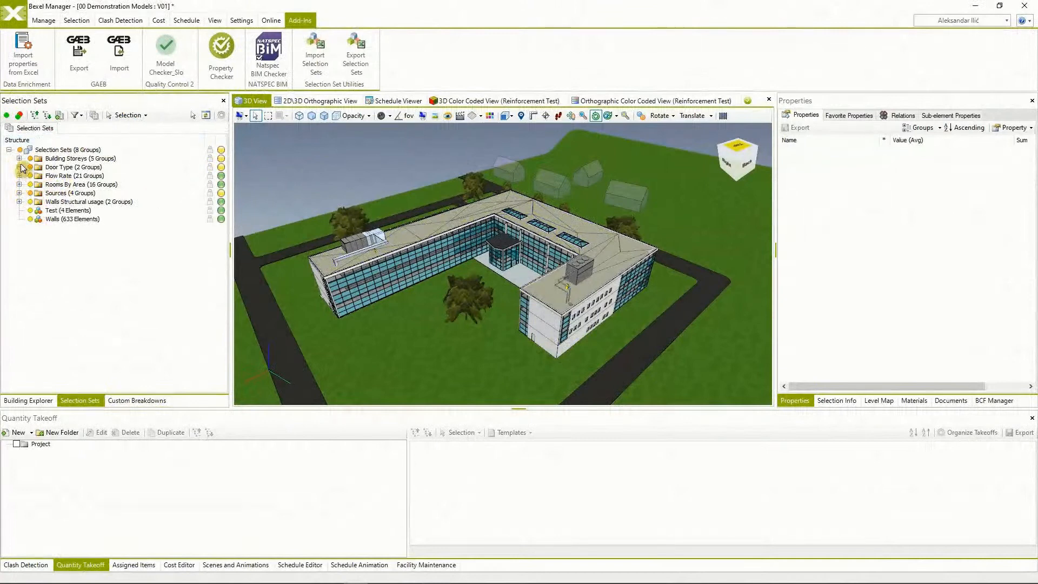
# - Isolate the elements of the ST_Structure Sources selection set in the 3D view
pyautogui.click(19, 193)
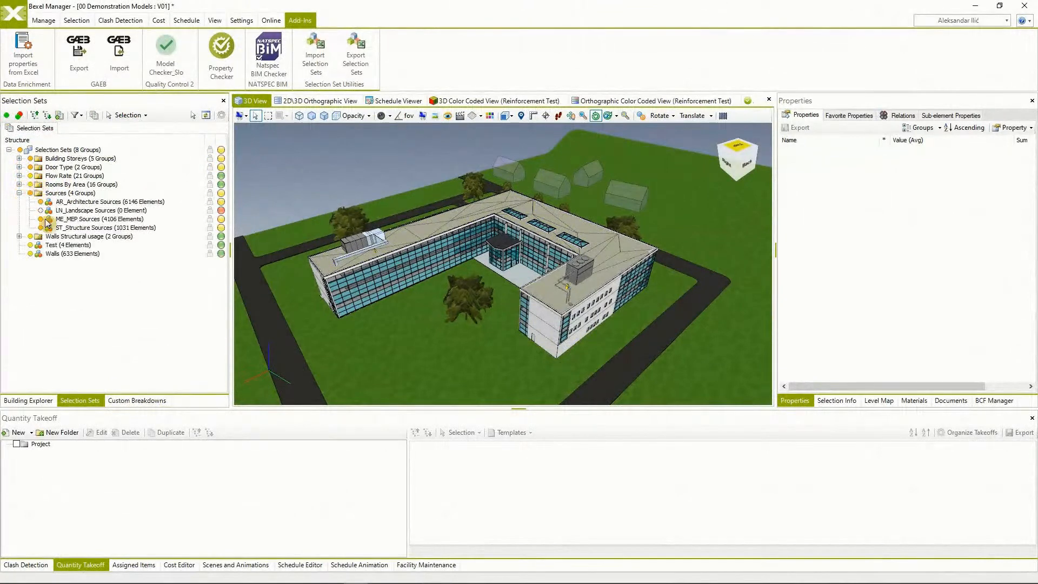
pyautogui.click(59, 227)
pyautogui.rightClick(360, 183)
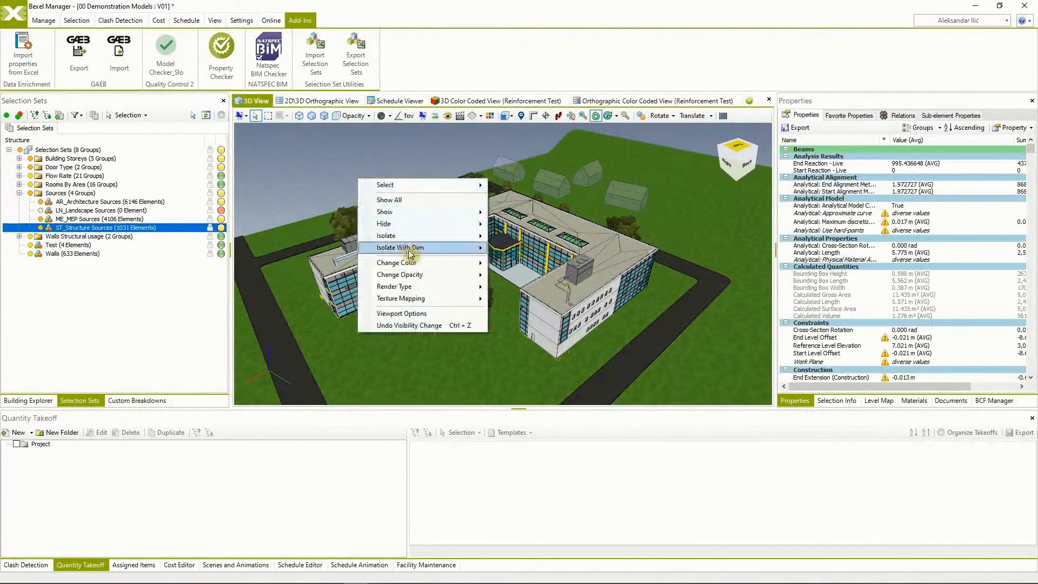
pyautogui.moveTo(430, 236)
pyautogui.click(513, 238)
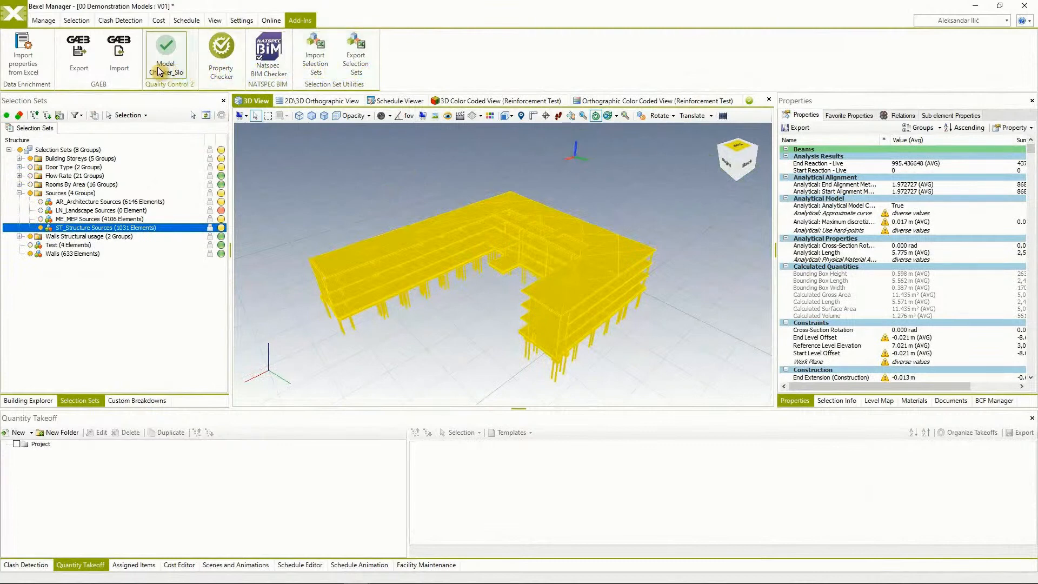
# - Start the Property Checker and open its Excel_UniversalForm workbook from the 03_Model checkers folder in Excel
pyautogui.click(220, 67)
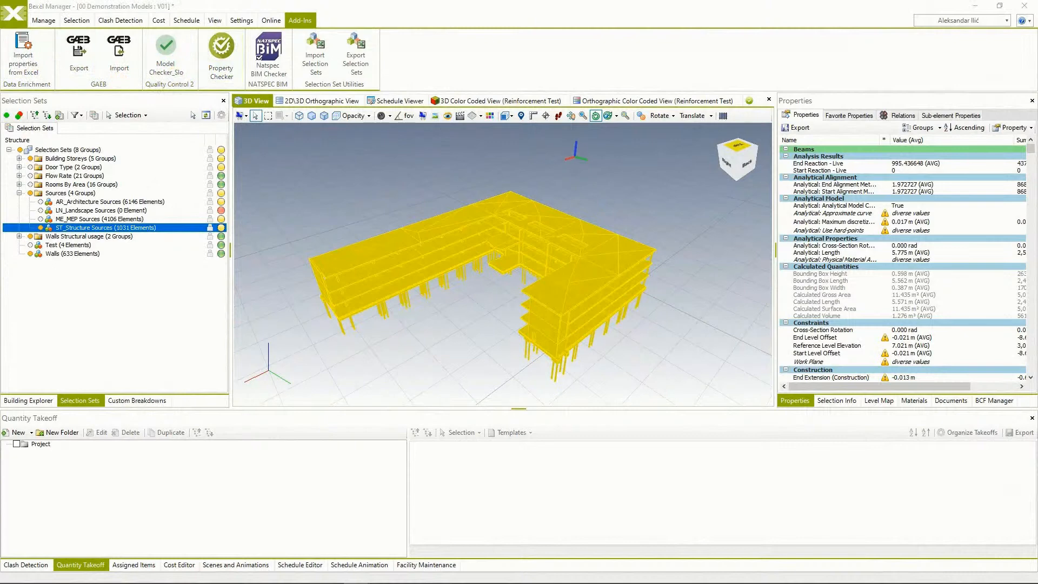
pyautogui.moveTo(618, 132); pyautogui.dragTo(560, 110)
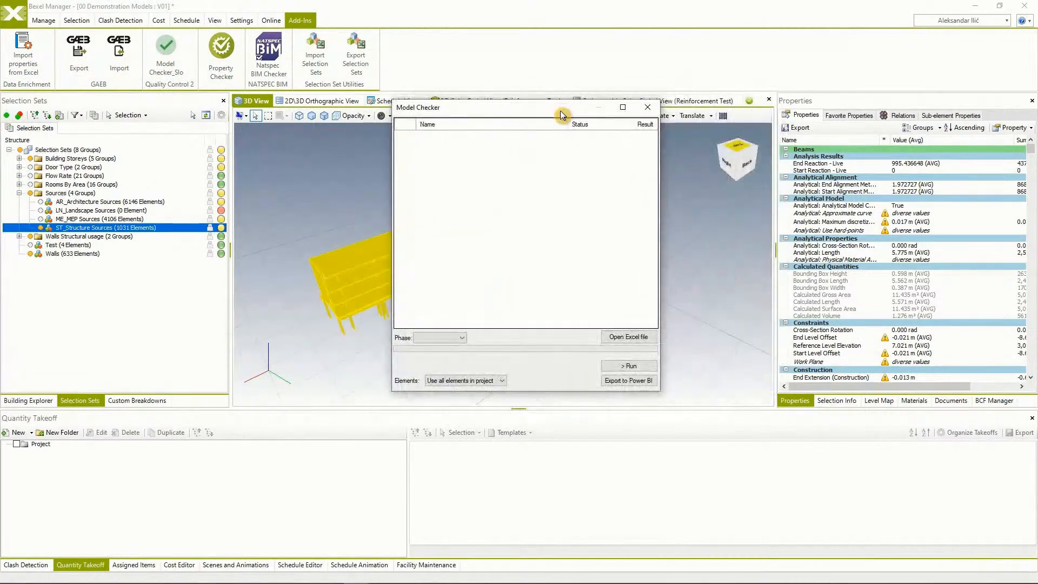
pyautogui.click(644, 337)
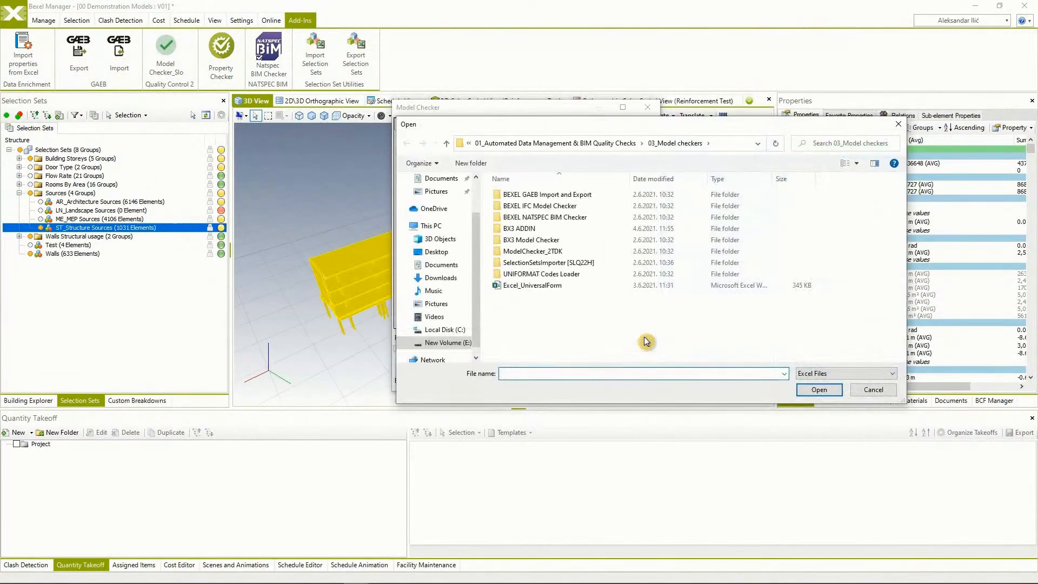
pyautogui.click(540, 285)
pyautogui.rightClick(542, 286)
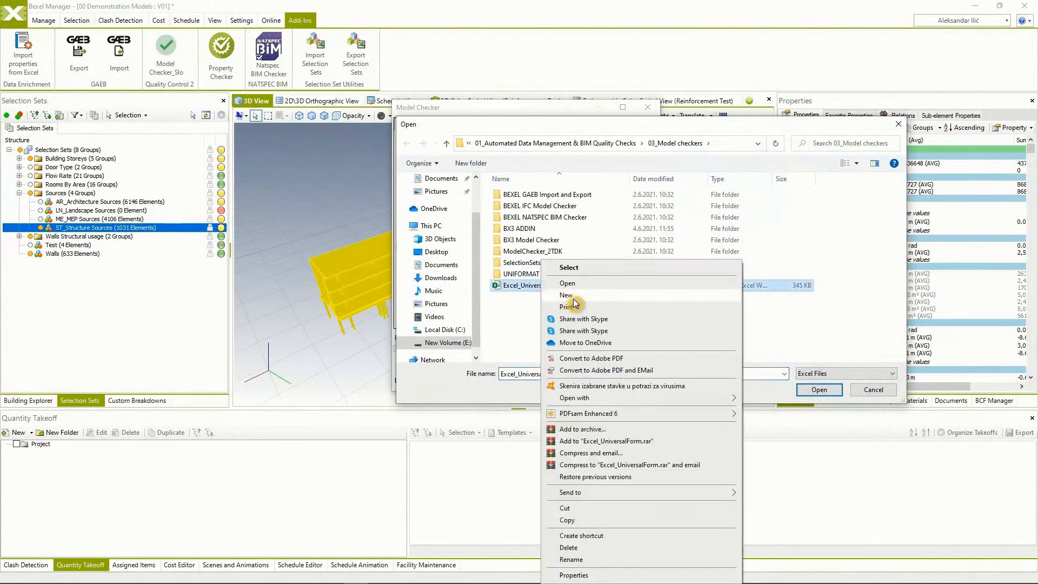
pyautogui.click(582, 289)
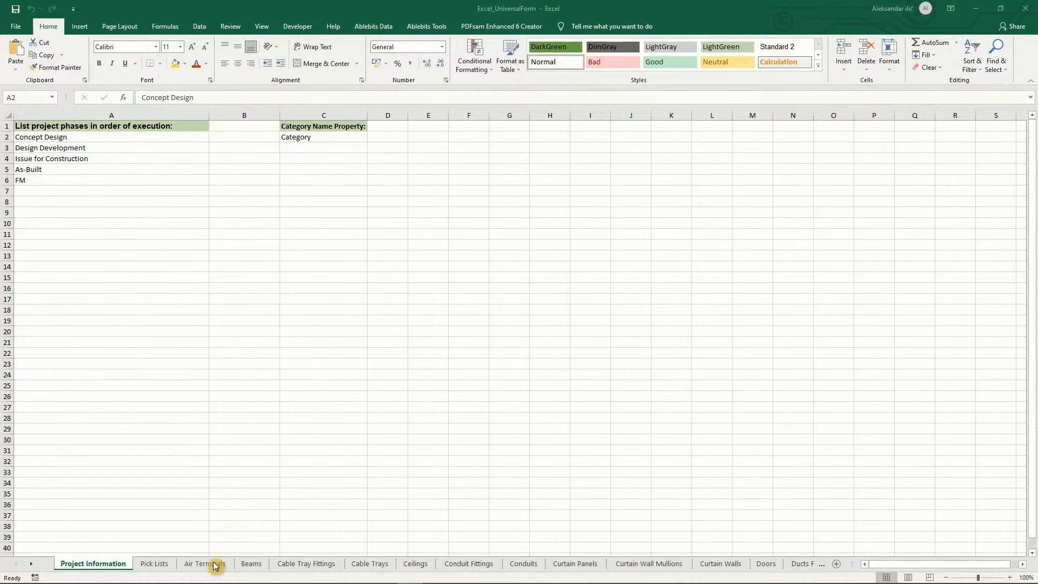
# - Look through the parameter sheets of the element categories from Air Terminals and Beams to Conduits and Curtain Panels
pyautogui.click(230, 565)
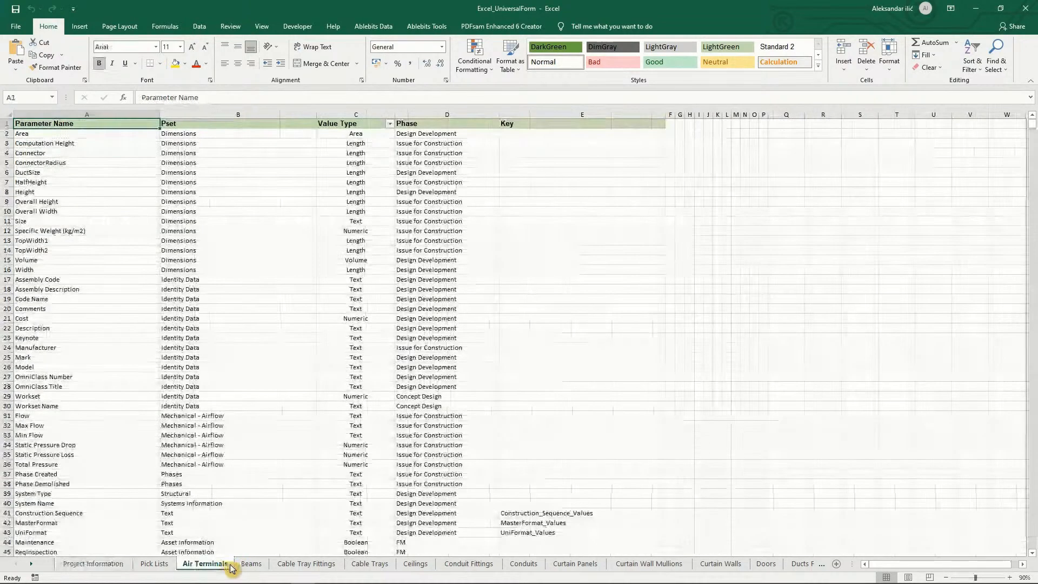
pyautogui.click(250, 565)
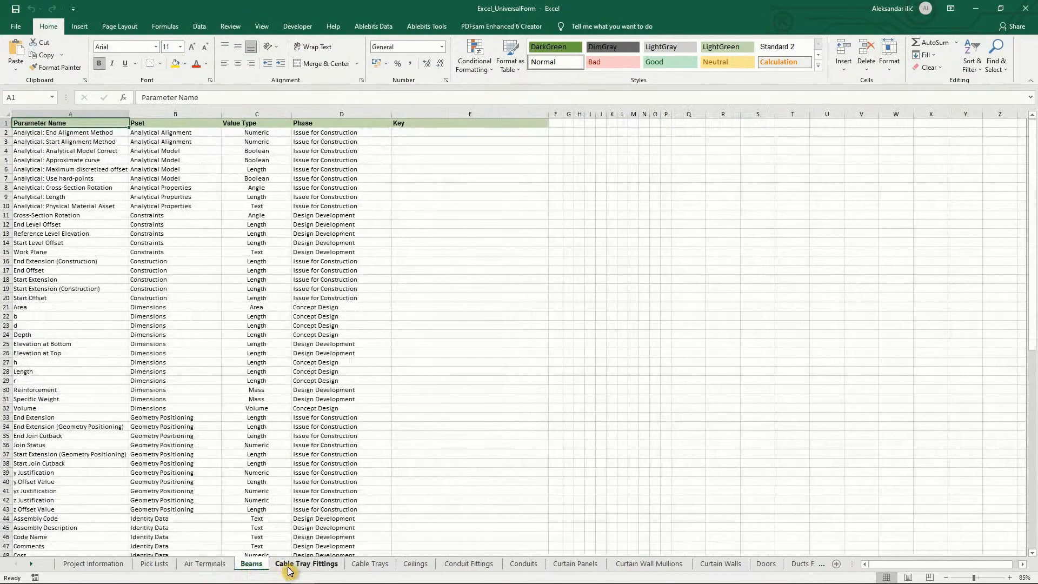
pyautogui.click(306, 564)
pyautogui.click(366, 565)
pyautogui.click(416, 565)
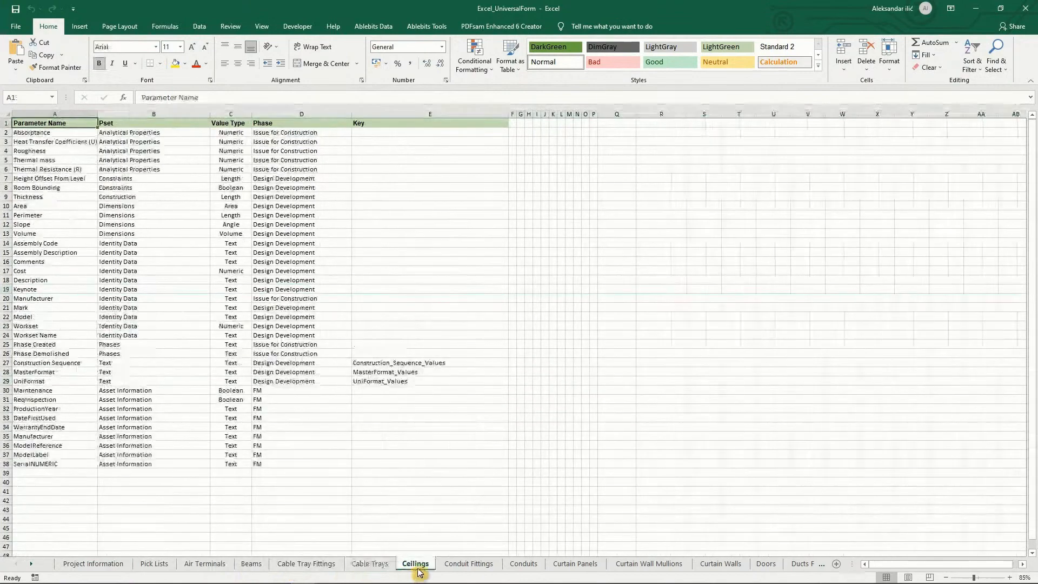
pyautogui.click(455, 567)
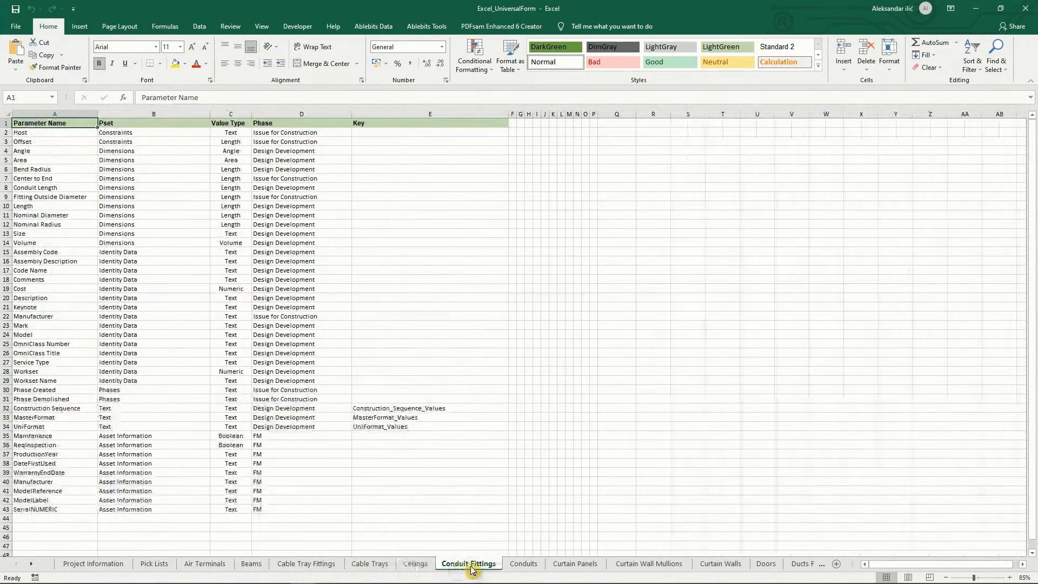
pyautogui.click(517, 566)
pyautogui.click(564, 566)
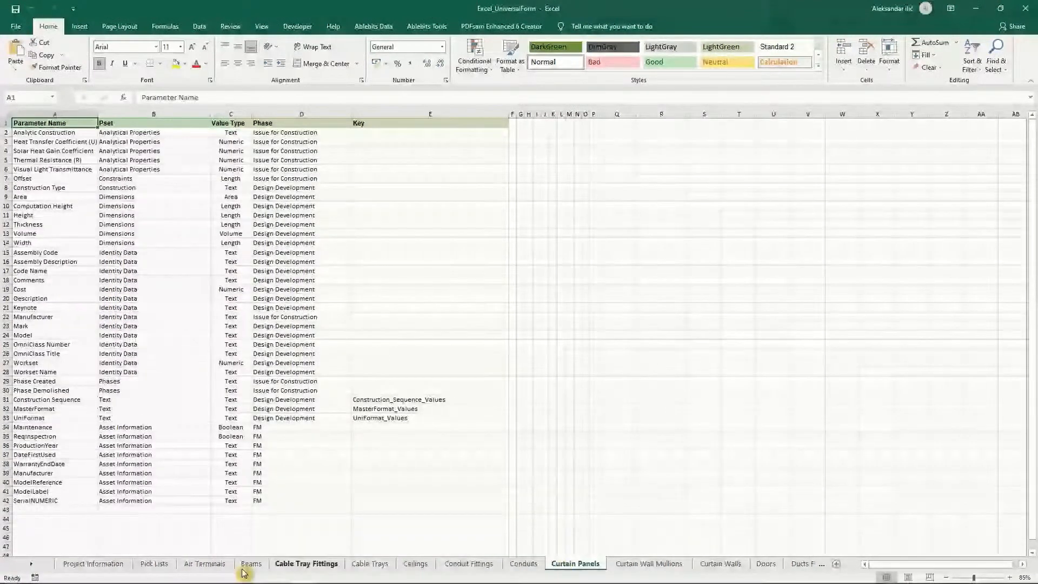
# - Examine the Construction Sequence parameter and its Construction_Sequence_Values key on the Air Terminals sheet, and look up the key's values in Pick Lists
pyautogui.click(206, 564)
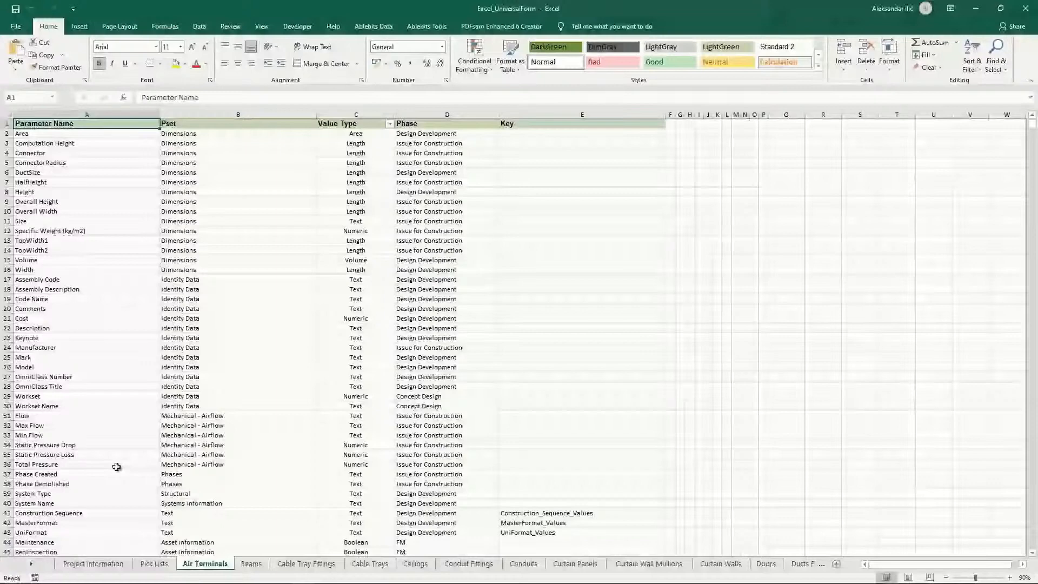
pyautogui.scroll(-3, 116, 467)
pyautogui.click(546, 425)
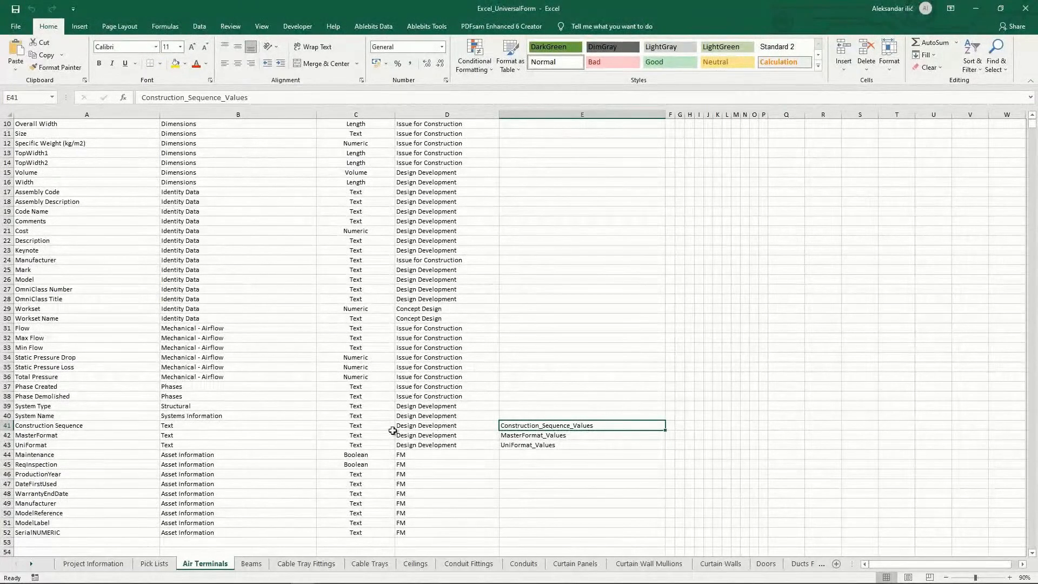
pyautogui.click(5, 426)
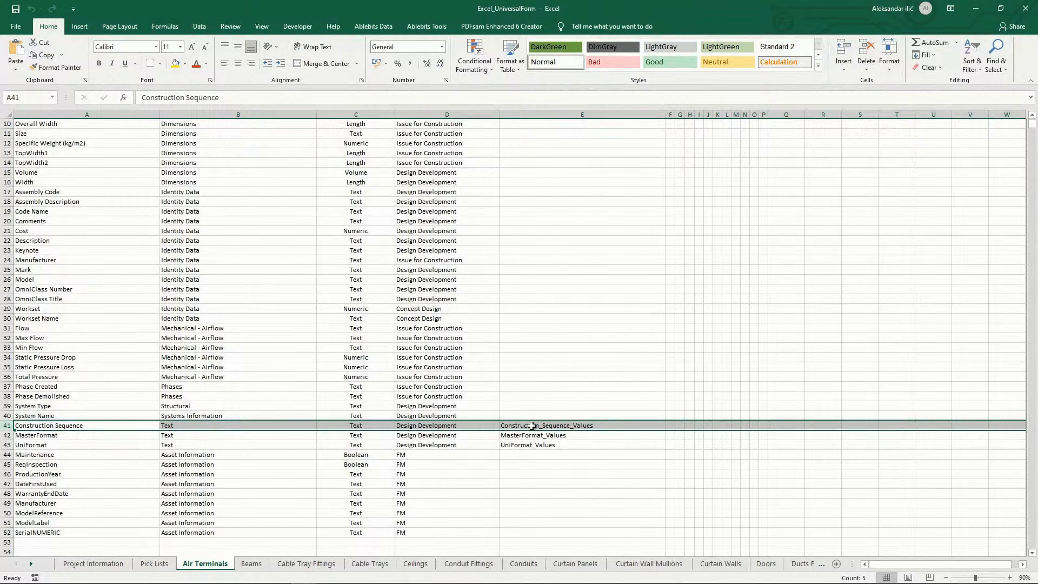
pyautogui.click(155, 564)
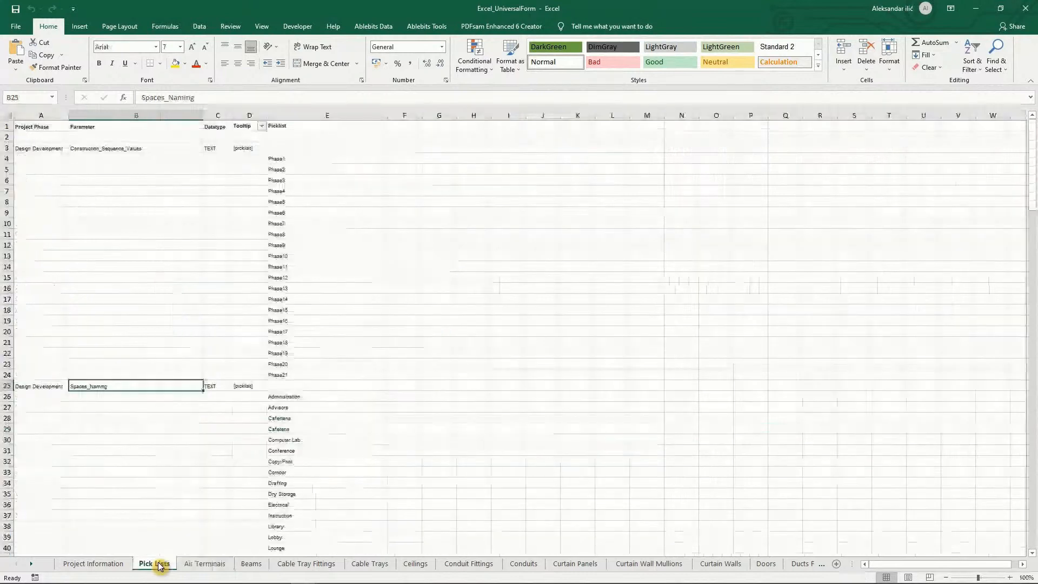
# - Look through the Construction_Sequence_Values, Spaces_Naming and UniFormat_Values entries on the Pick Lists sheet
pyautogui.click(282, 159)
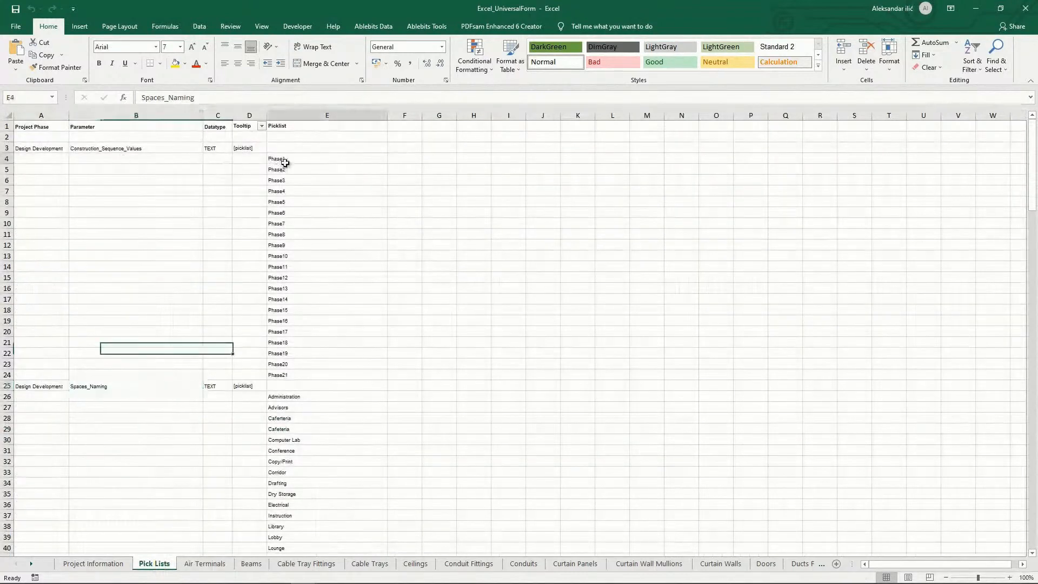
pyautogui.moveTo(292, 160); pyautogui.dragTo(289, 374)
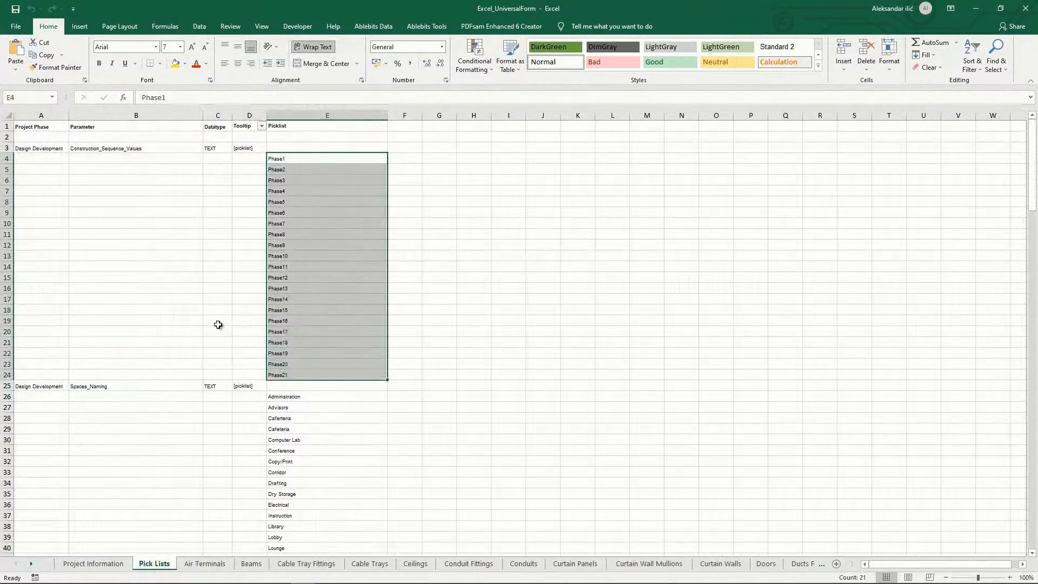
pyautogui.scroll(-2, 217, 322)
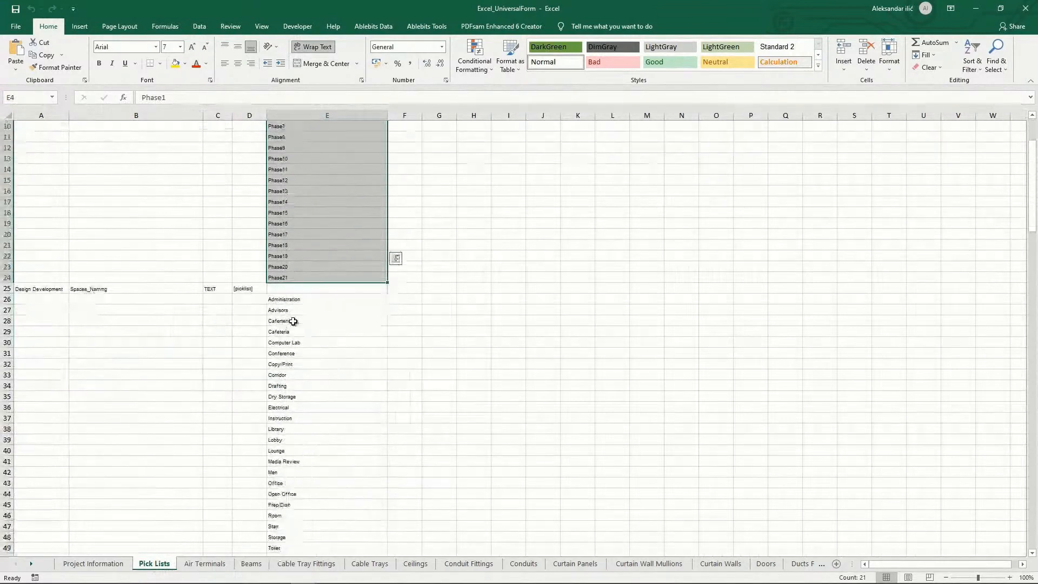
pyautogui.scroll(-7, 293, 321)
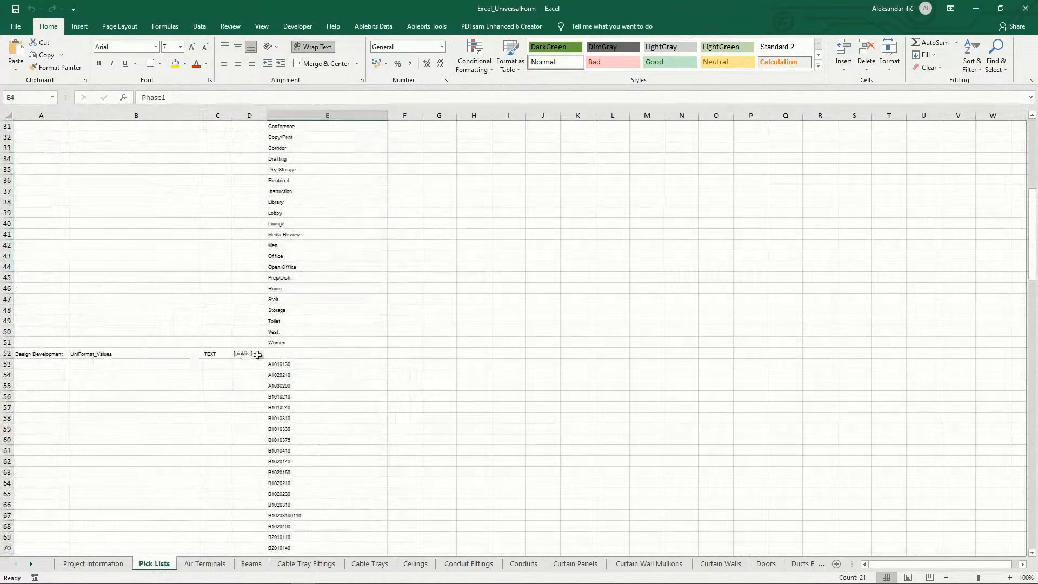
pyautogui.scroll(-1, 281, 354)
pyautogui.scroll(-1, 281, 354)
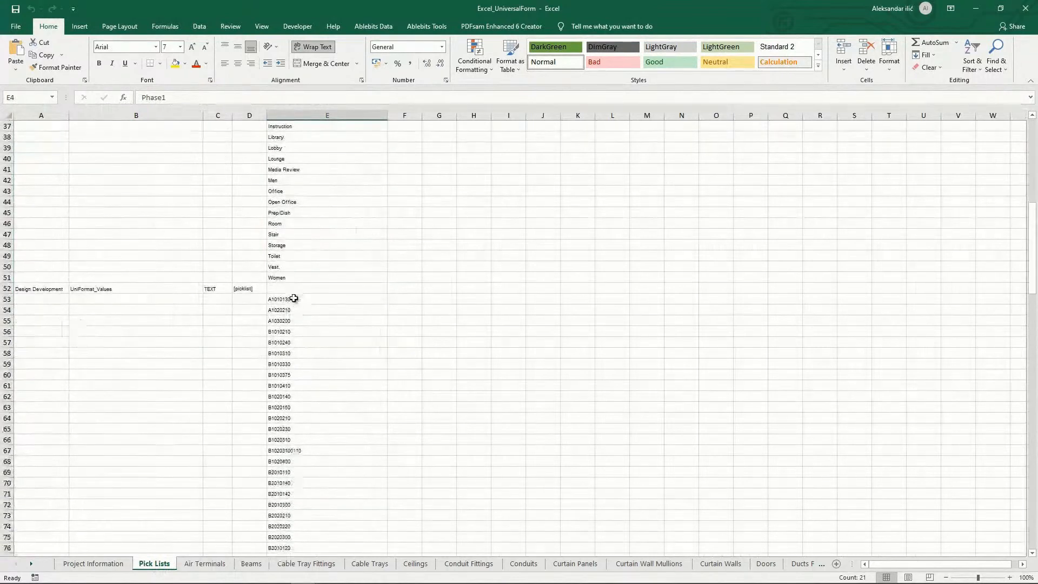
pyautogui.scroll(-20, 319, 325)
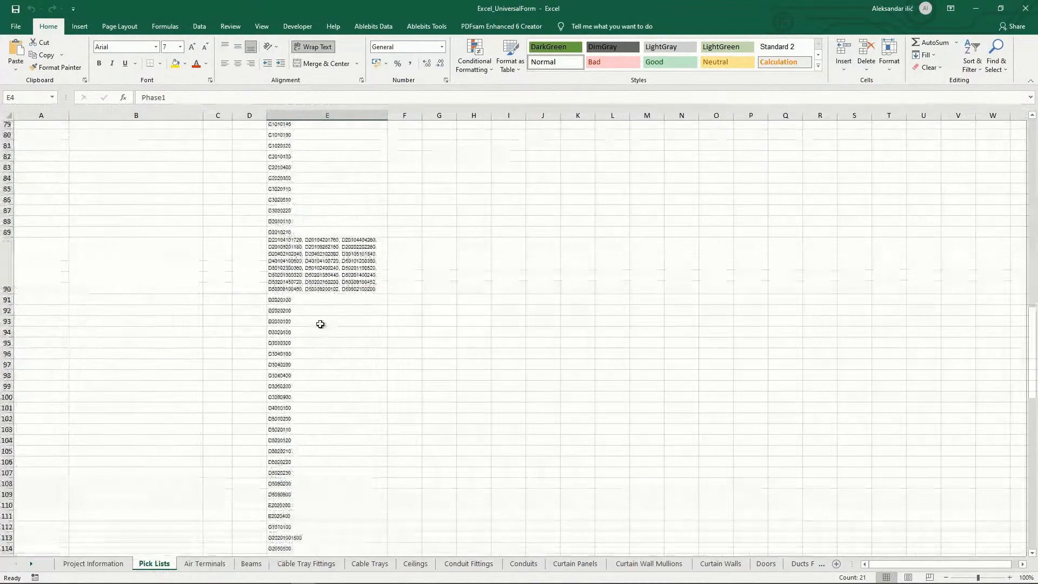
pyautogui.scroll(20, 306, 379)
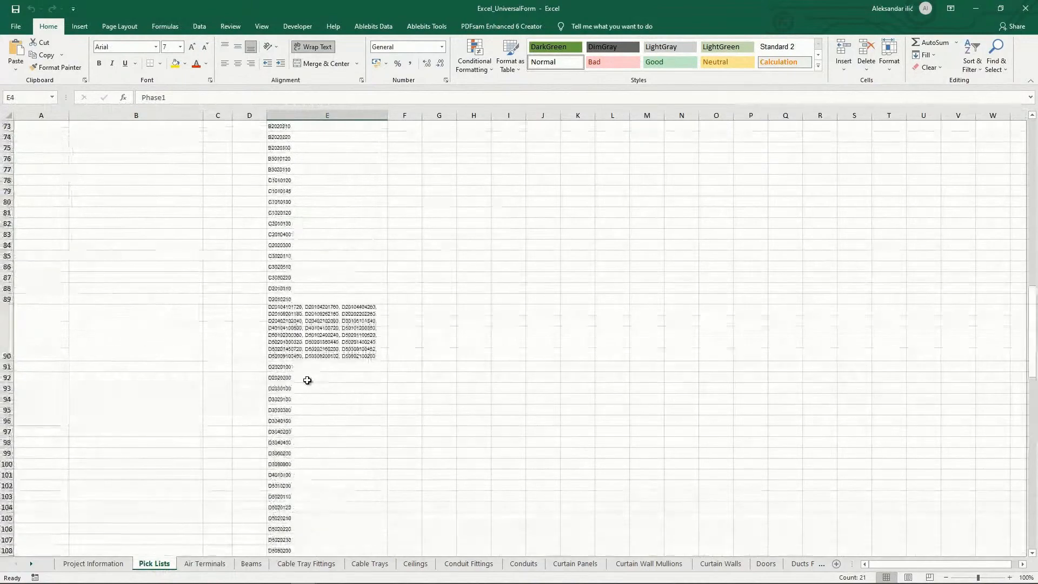
pyautogui.scroll(12, 307, 381)
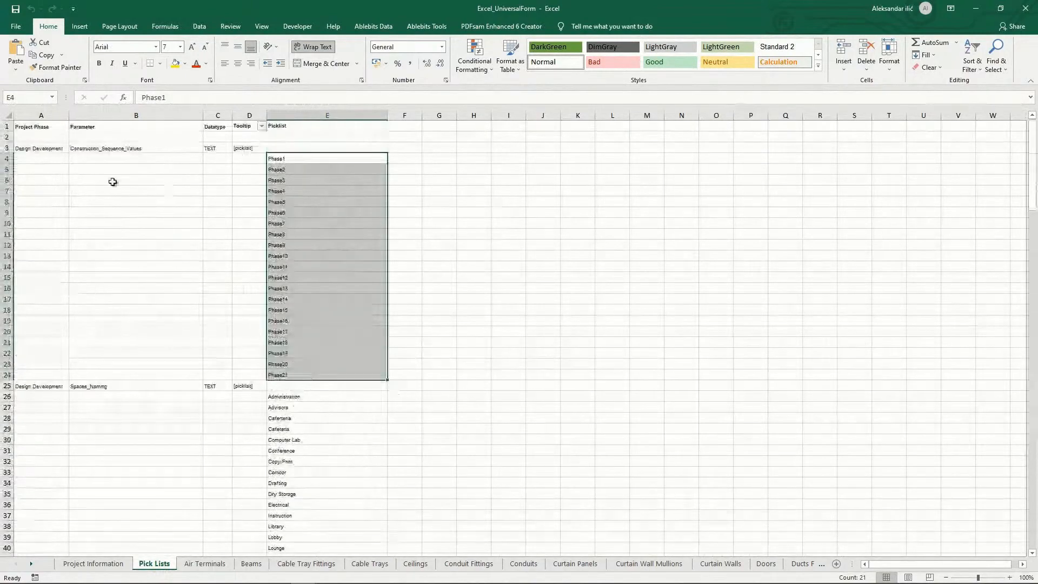
pyautogui.click(301, 397)
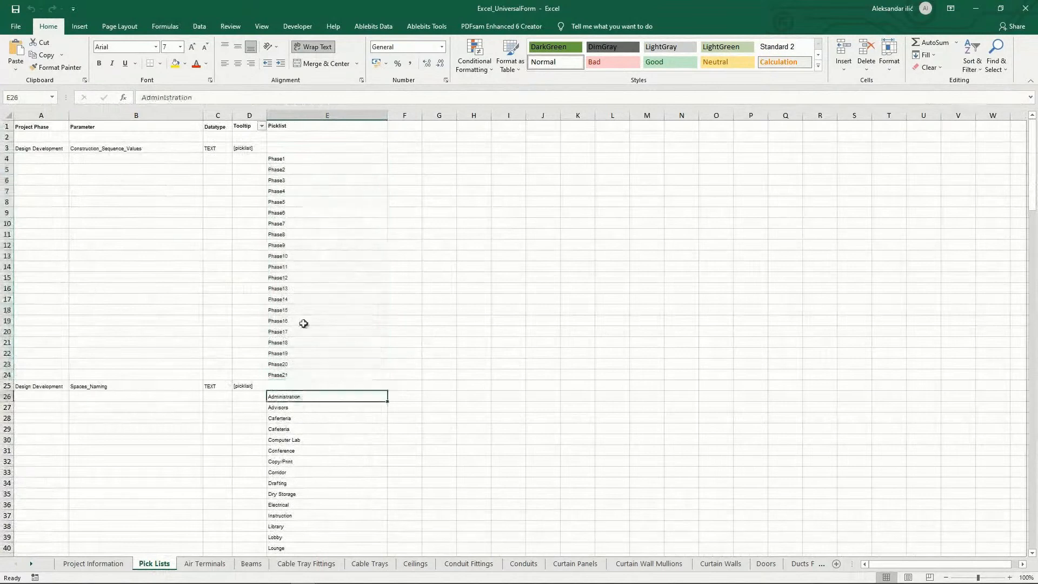
pyautogui.click(308, 159)
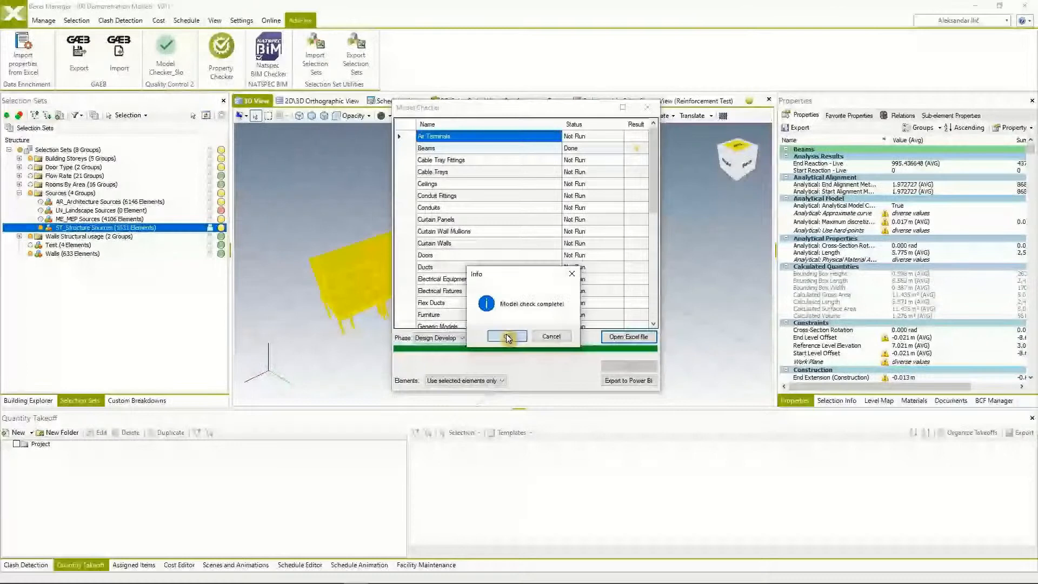
# - Finish the model check in Bexel Manager, expand its run under Model Check Results, and clear the element selection in the 3D view
pyautogui.click(507, 336)
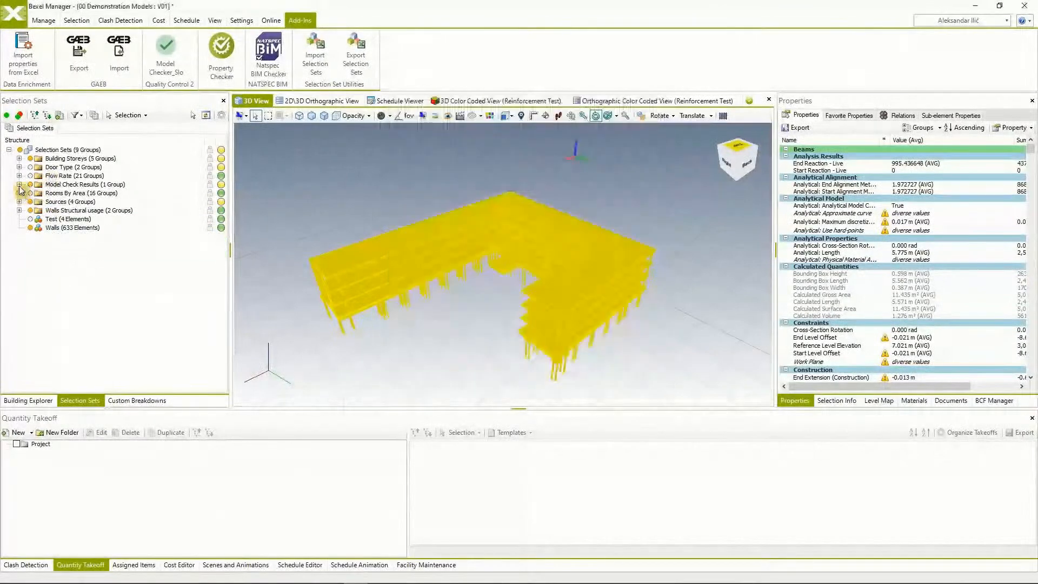
pyautogui.click(19, 184)
pyautogui.click(30, 193)
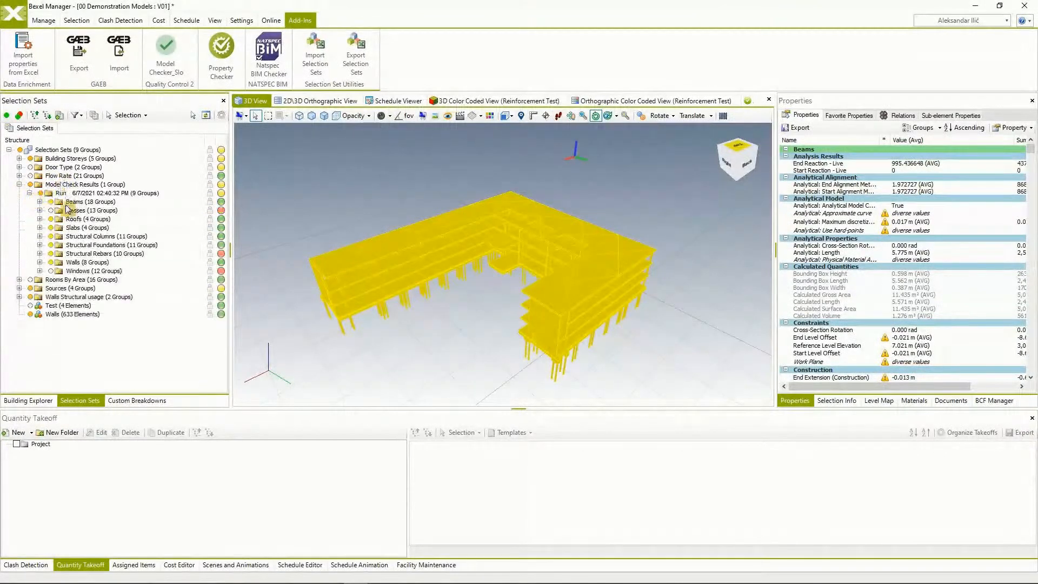
pyautogui.click(260, 216)
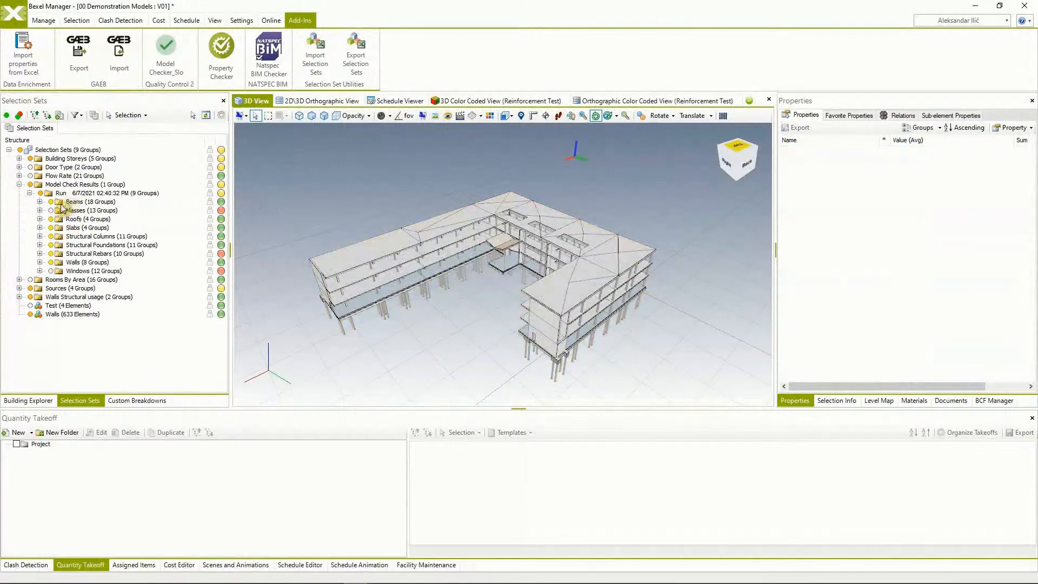
# - Show the Beams check results at a readable width and highlight the beams lacking property 'b' and those lacking 'Code Name'
pyautogui.click(40, 202)
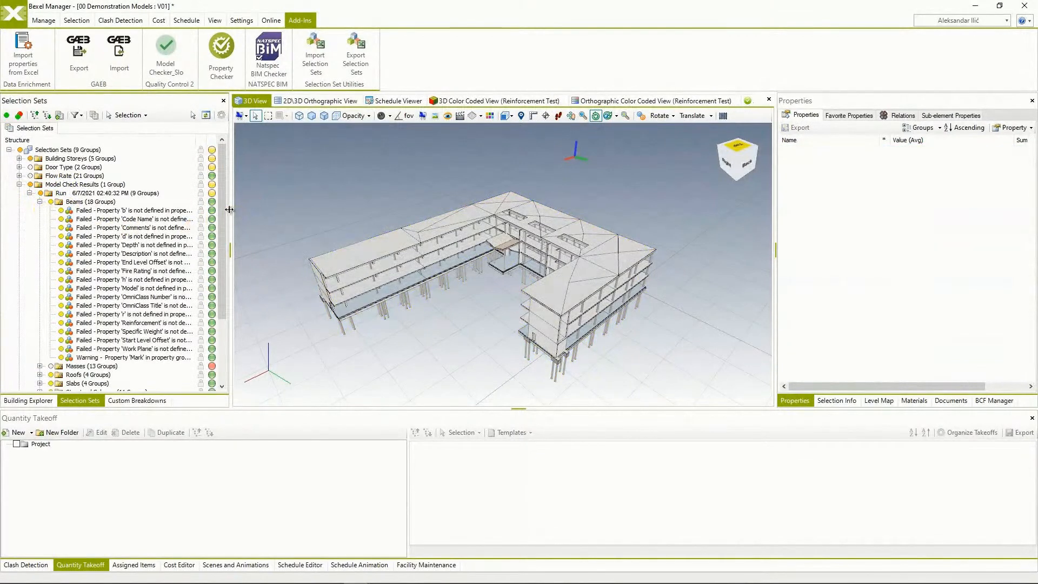
pyautogui.moveTo(232, 211); pyautogui.dragTo(318, 213)
pyautogui.click(205, 211)
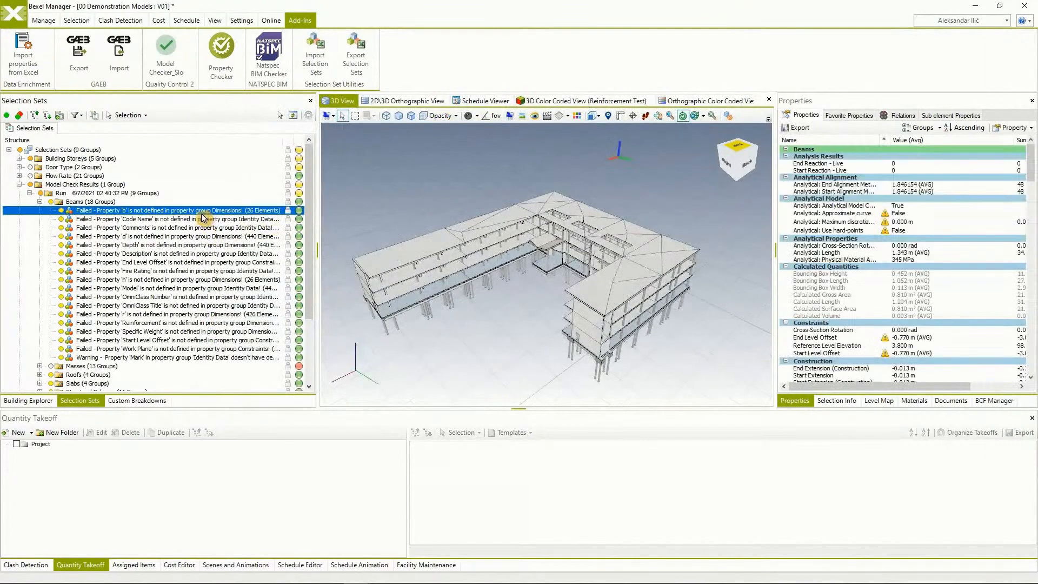
pyautogui.click(180, 221)
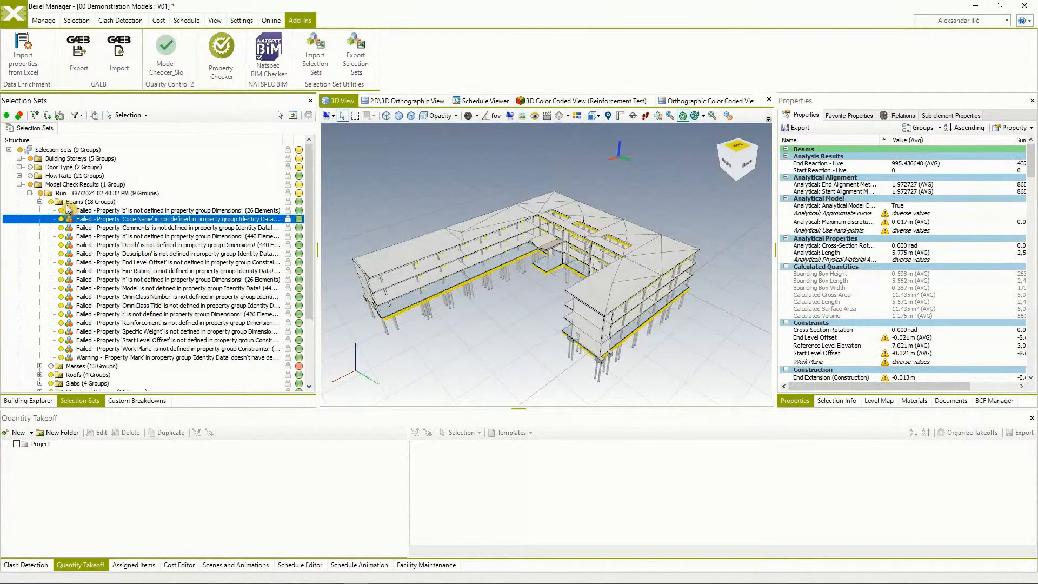
# - Highlight the elements in the Slabs check results and look through the failed properties of Structural Columns
pyautogui.click(39, 201)
pyautogui.click(70, 228)
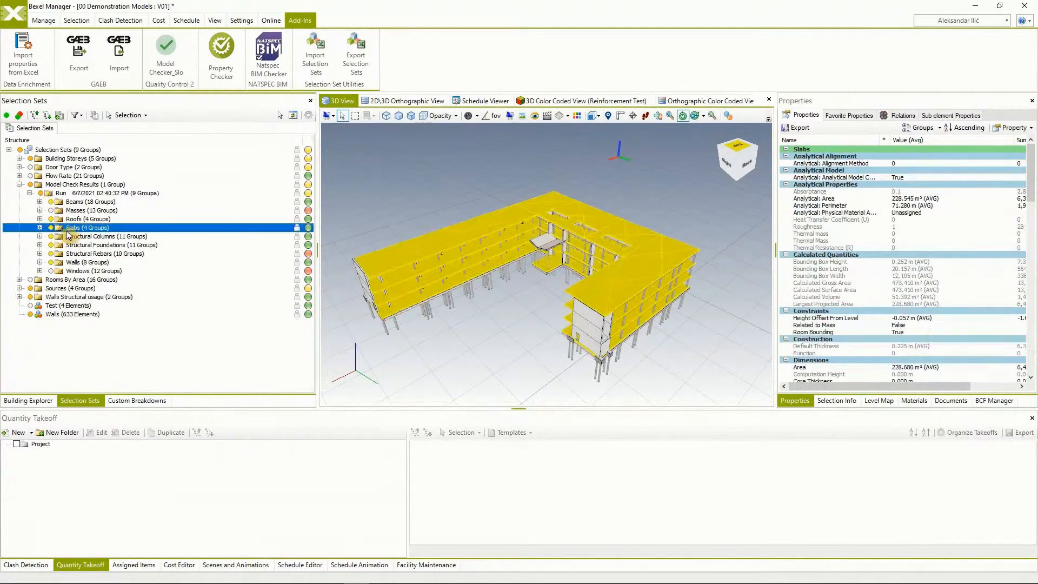
pyautogui.click(40, 236)
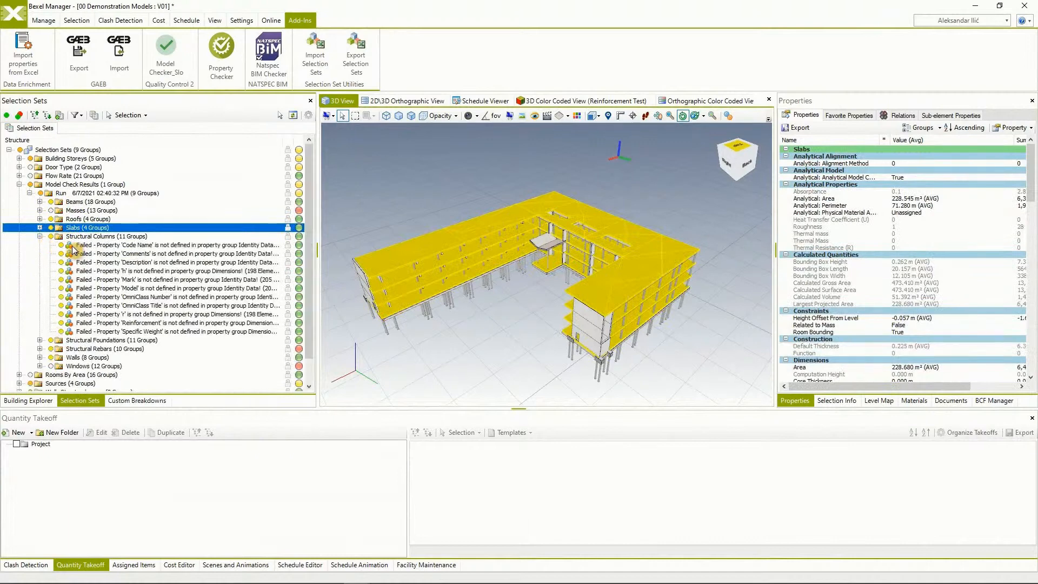
pyautogui.click(39, 236)
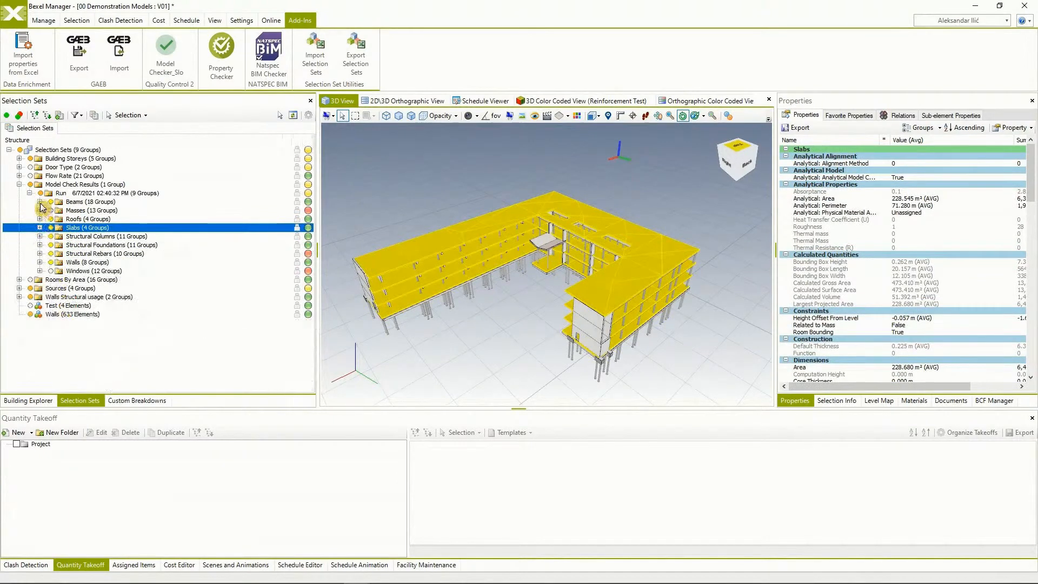
# - Create BCF issues in the BCF Manager from the whole Beams group of check results
pyautogui.click(40, 202)
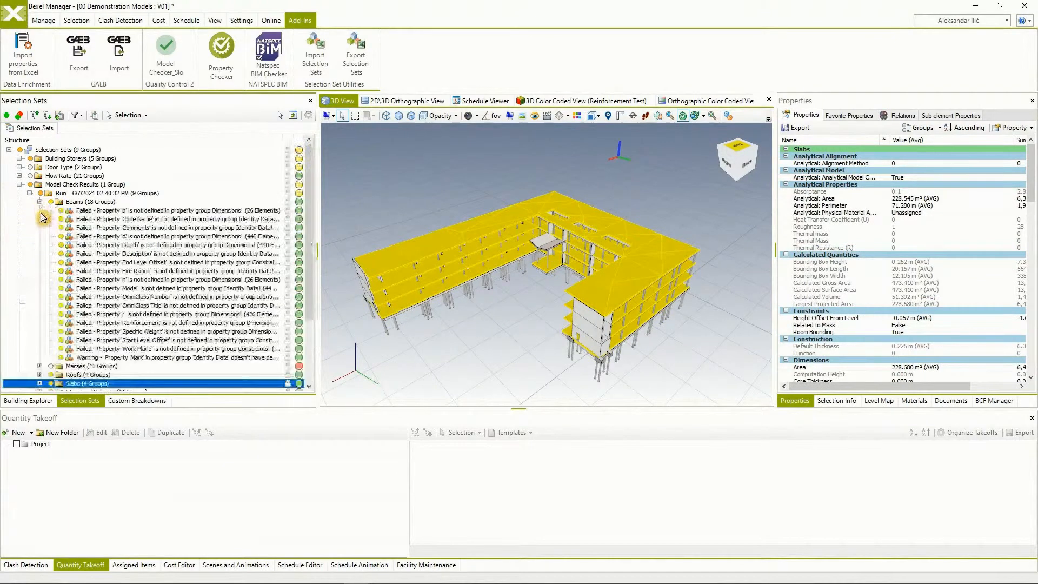
pyautogui.click(43, 20)
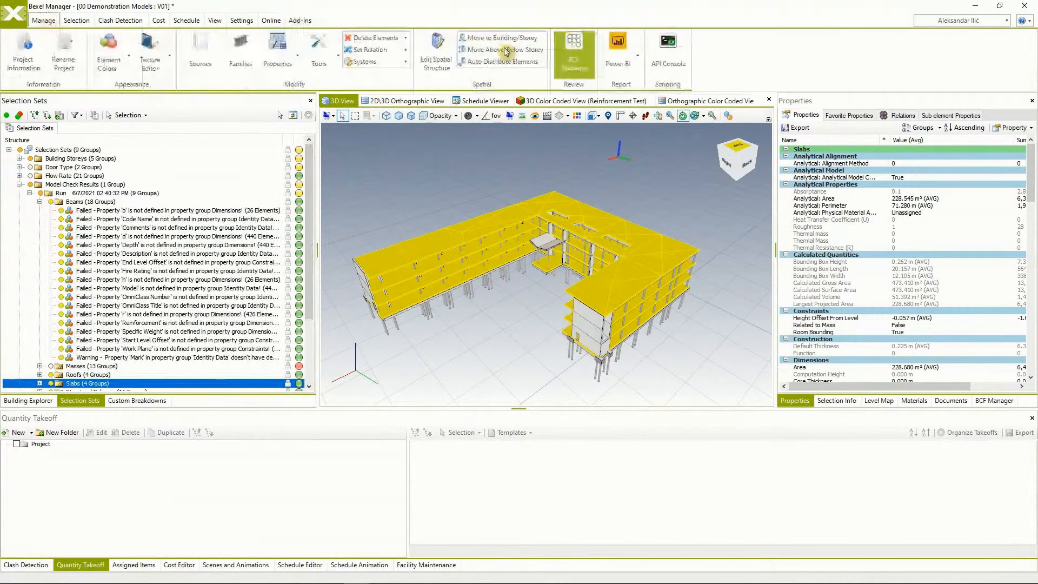
pyautogui.click(994, 400)
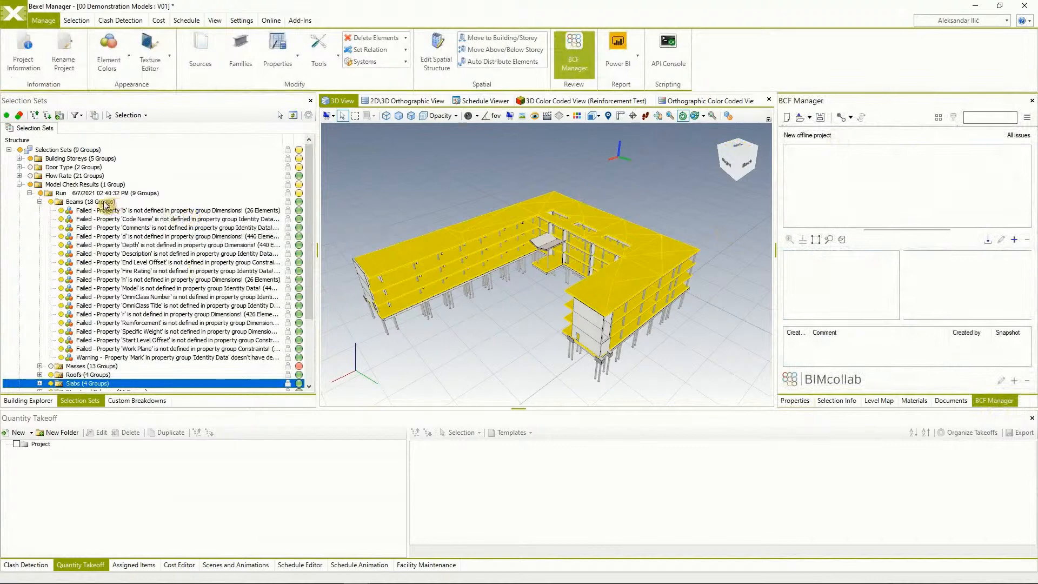
pyautogui.click(87, 202)
pyautogui.moveTo(87, 205); pyautogui.dragTo(885, 183)
pyautogui.click(519, 345)
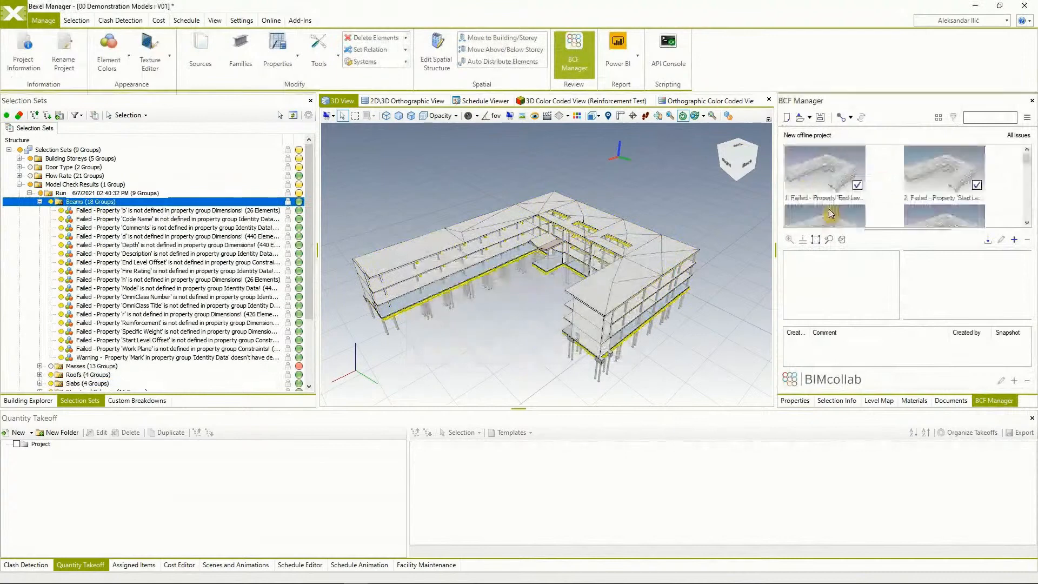
# - Save the missing 'Model' property issue with an assignee's e-mail and the deadline 04-06-2021, and open the BCF file options
pyautogui.moveTo(755, 420); pyautogui.dragTo(757, 476)
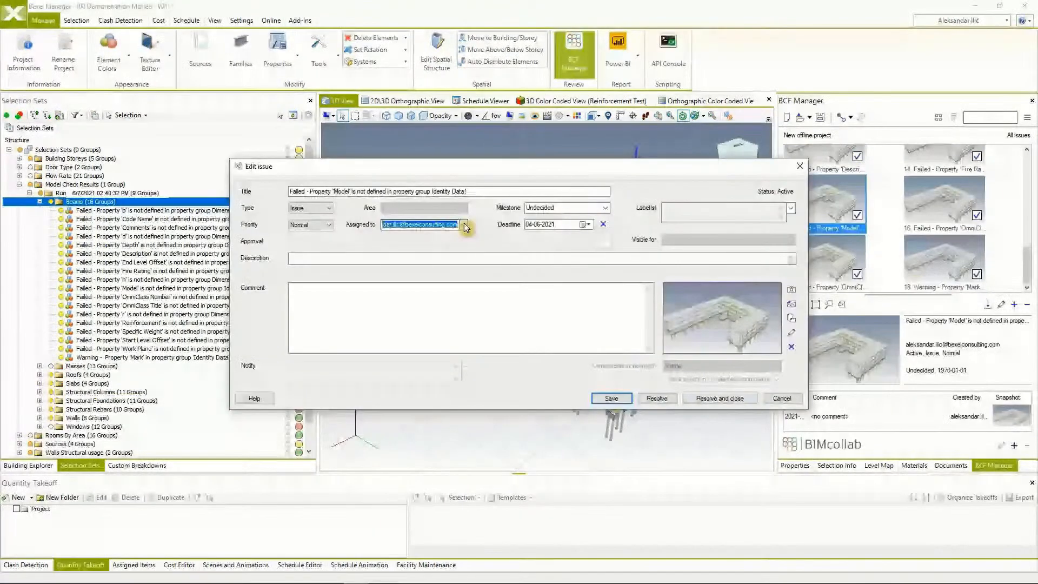
pyautogui.press('Return')
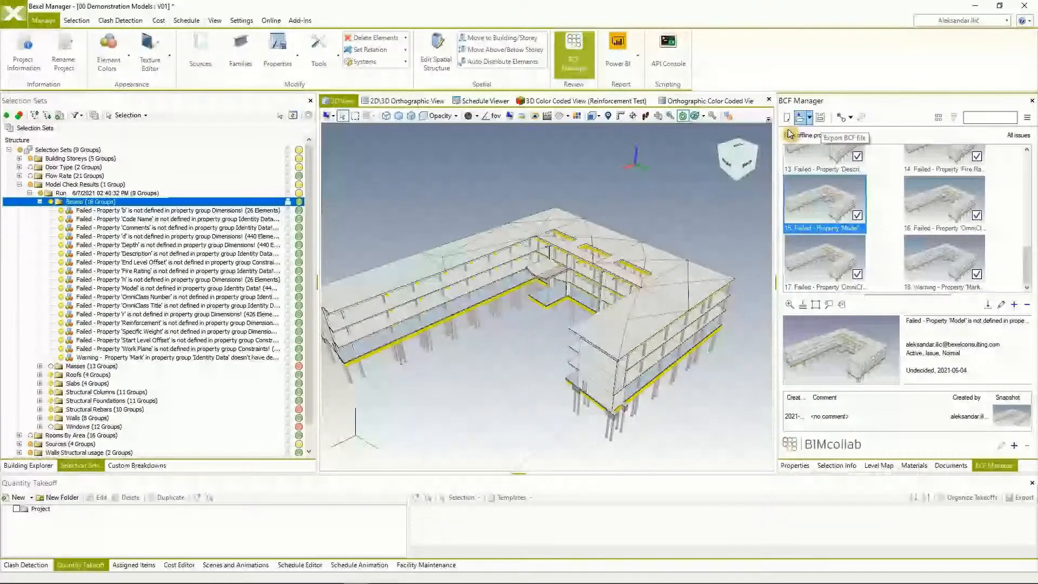
pyautogui.click(800, 117)
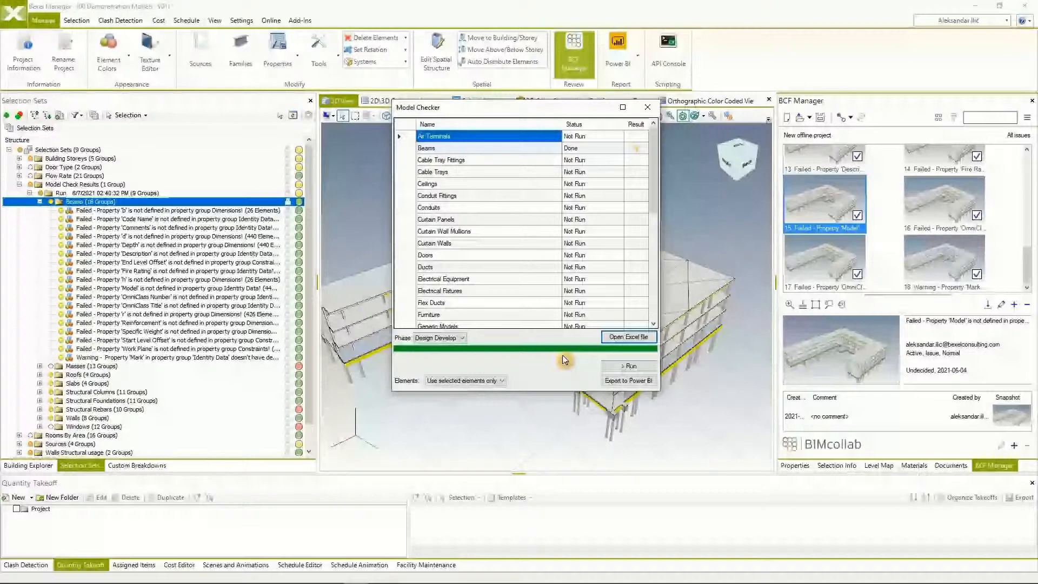
# - Export the model check to Power BI as 'Model Check results' in the 01_Automated Data Management & BIM Quality Checks folder
pyautogui.click(622, 381)
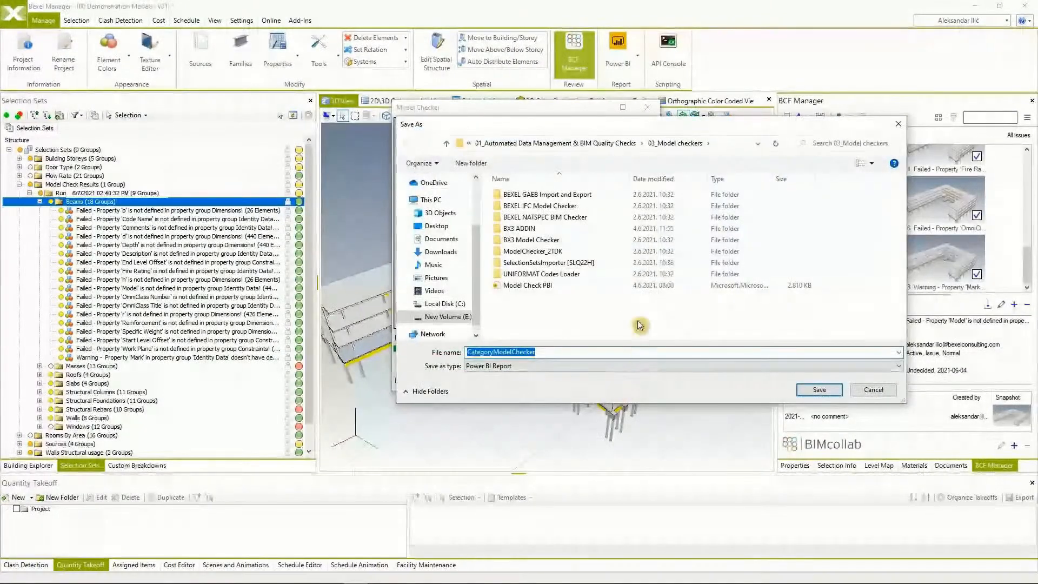
pyautogui.click(592, 144)
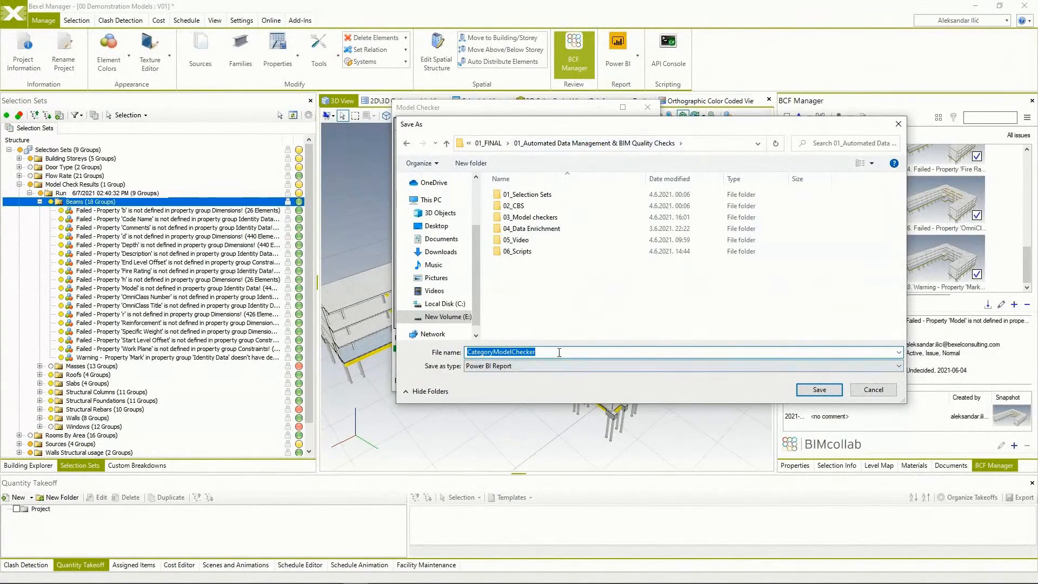
pyautogui.moveTo(559, 352); pyautogui.dragTo(442, 350)
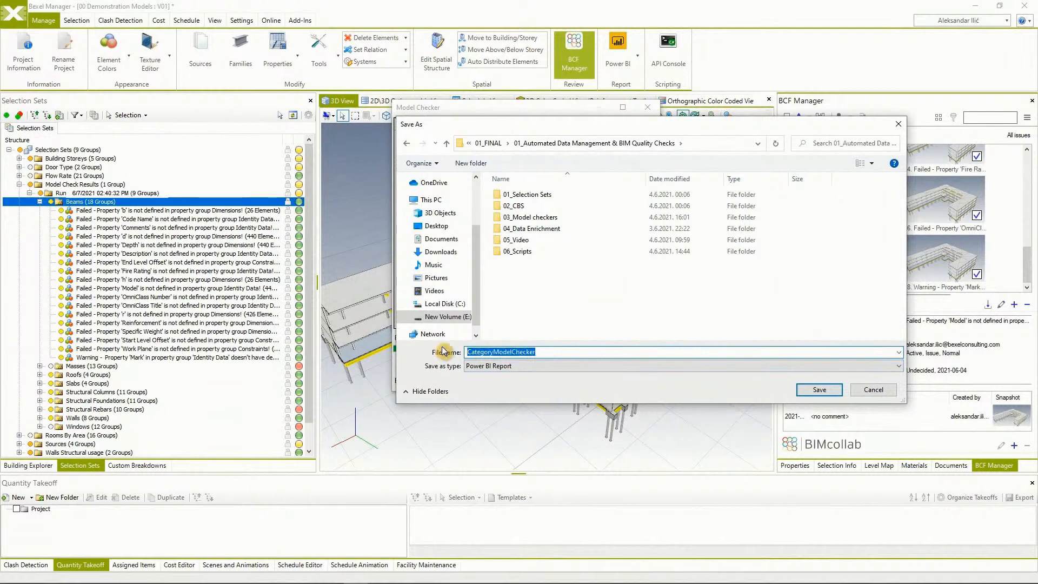
pyautogui.write('Model Che')
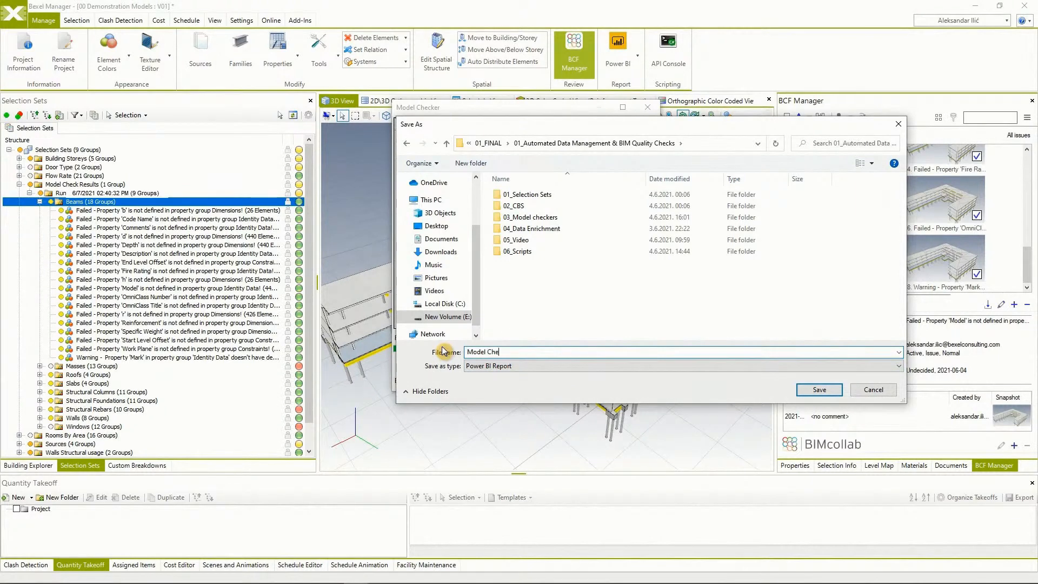
pyautogui.write('ck results')
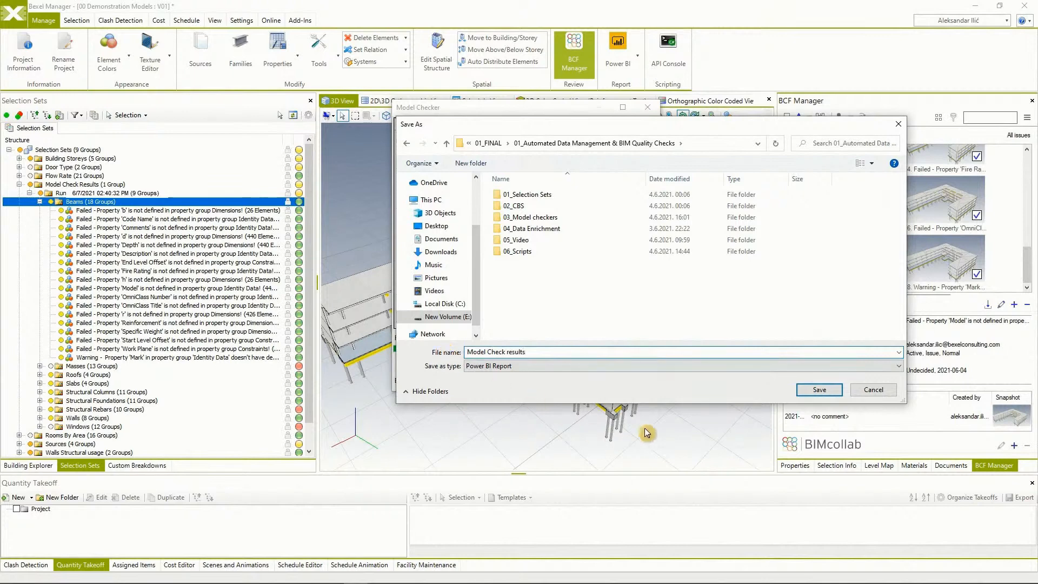
pyautogui.click(813, 391)
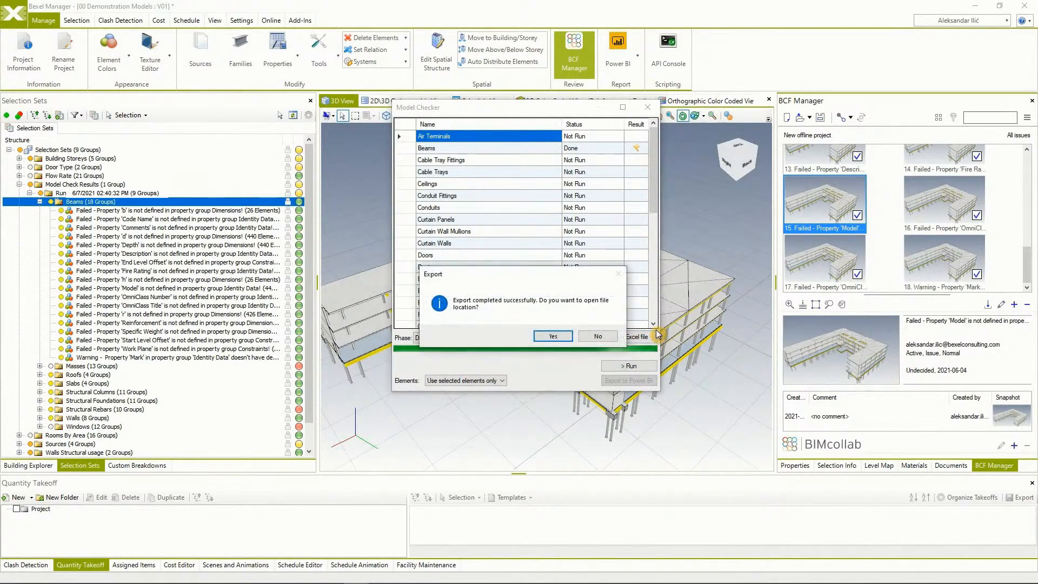
# - Open the exported Model Check results report from its folder in Power BI Desktop and refresh its data
pyautogui.click(548, 337)
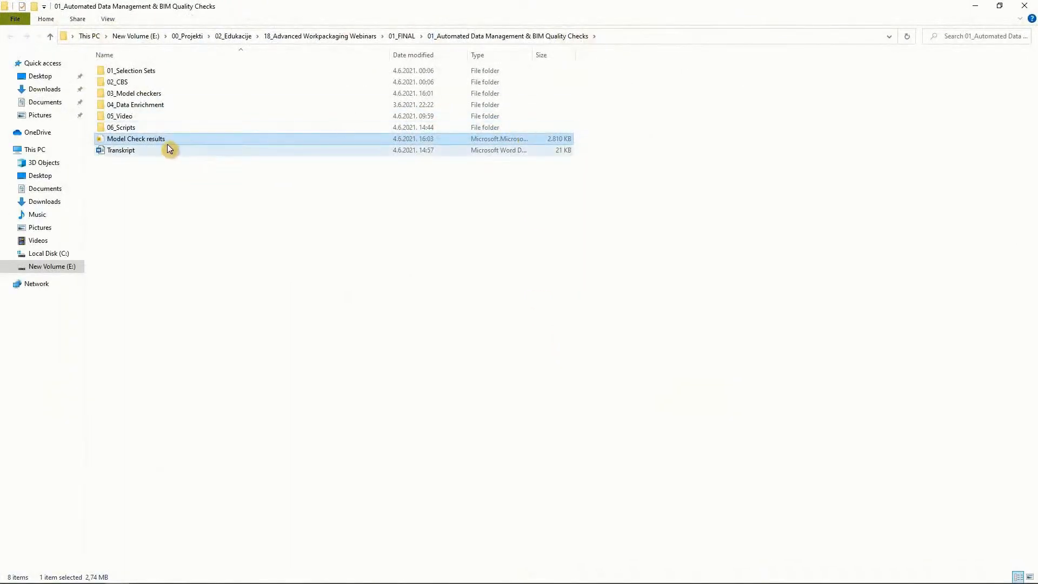
pyautogui.doubleClick(161, 142)
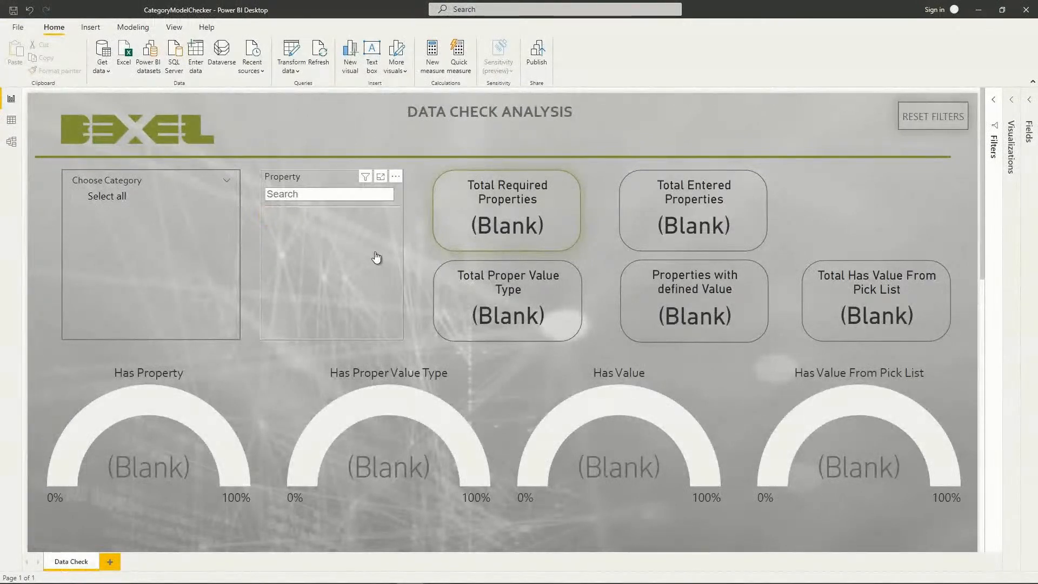
pyautogui.click(326, 59)
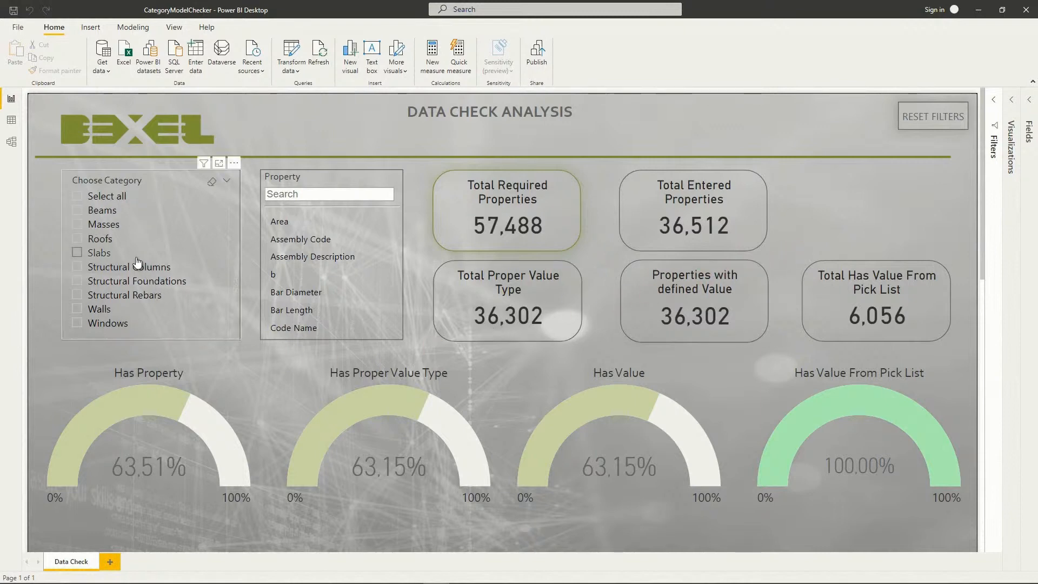
# - Look through the category and property filter lists and the Slabs rows of the Data Check Analysis table
pyautogui.scroll(-1, 139, 260)
pyautogui.scroll(1, 142, 254)
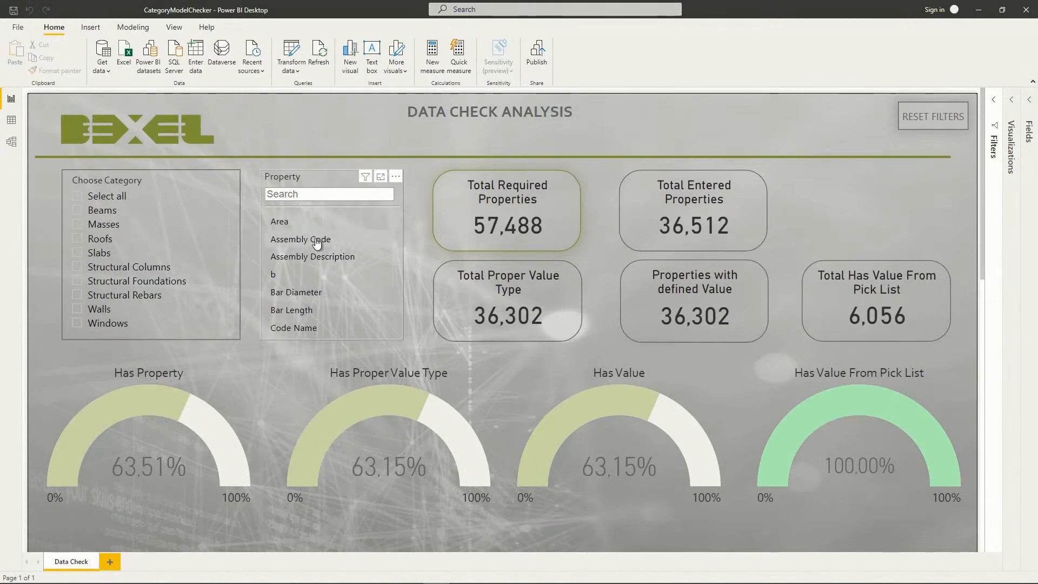
pyautogui.scroll(-4, 317, 249)
pyautogui.scroll(-10, 316, 254)
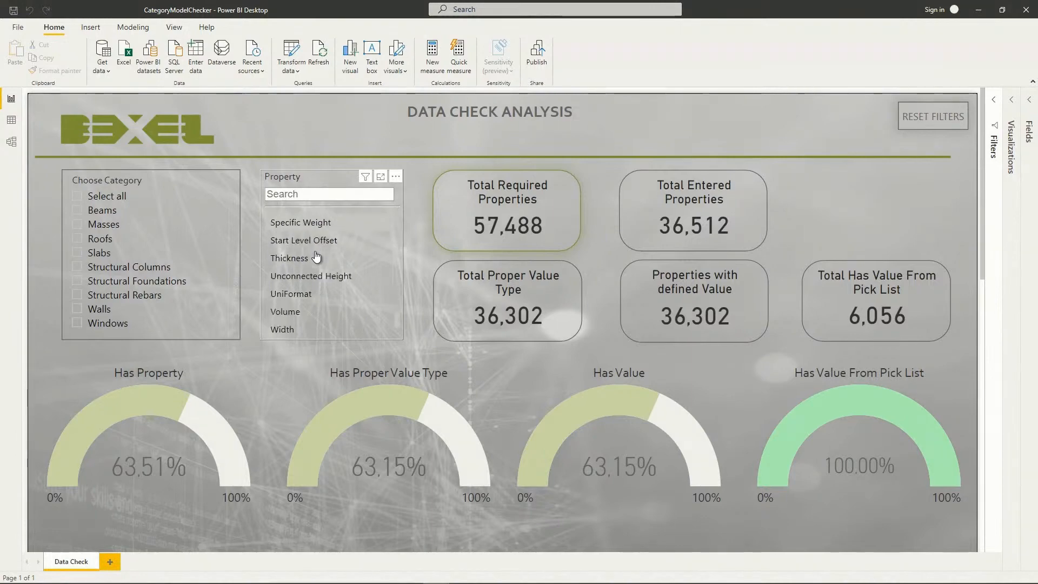
pyautogui.scroll(5, 315, 262)
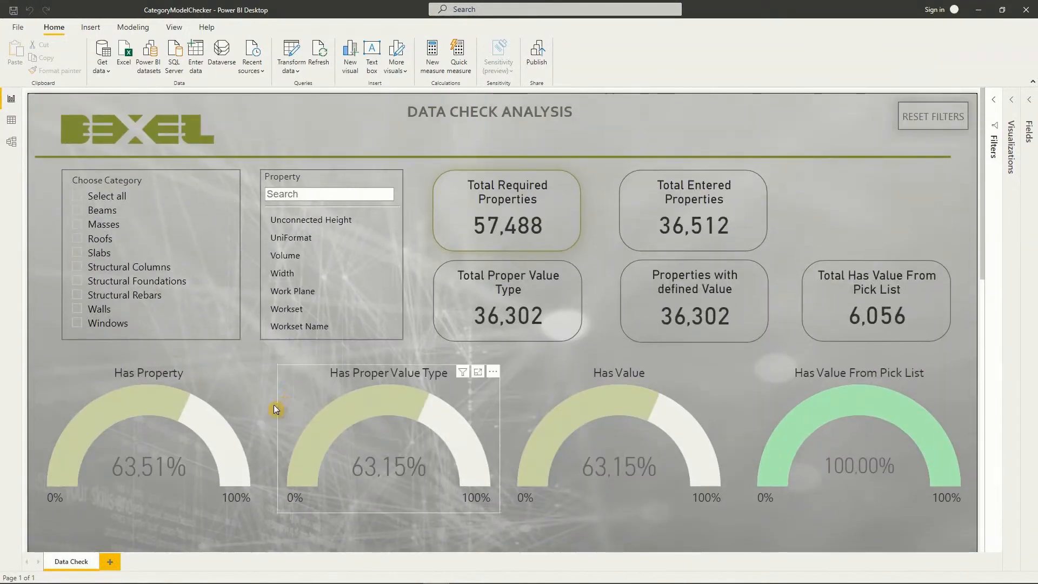
pyautogui.scroll(-5, 274, 405)
pyautogui.scroll(-10, 297, 325)
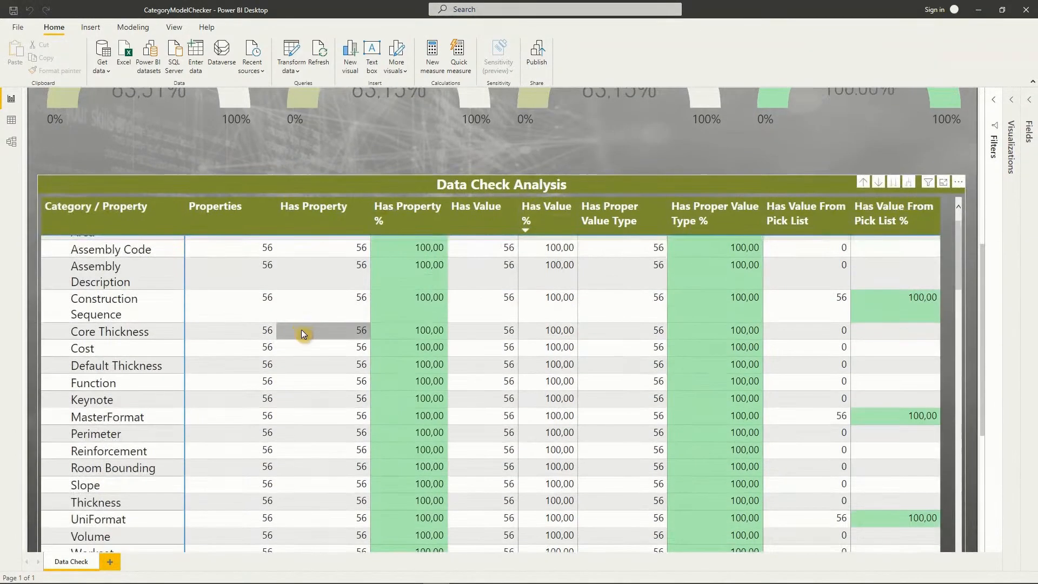
pyautogui.scroll(4, 315, 332)
pyautogui.scroll(3, 316, 330)
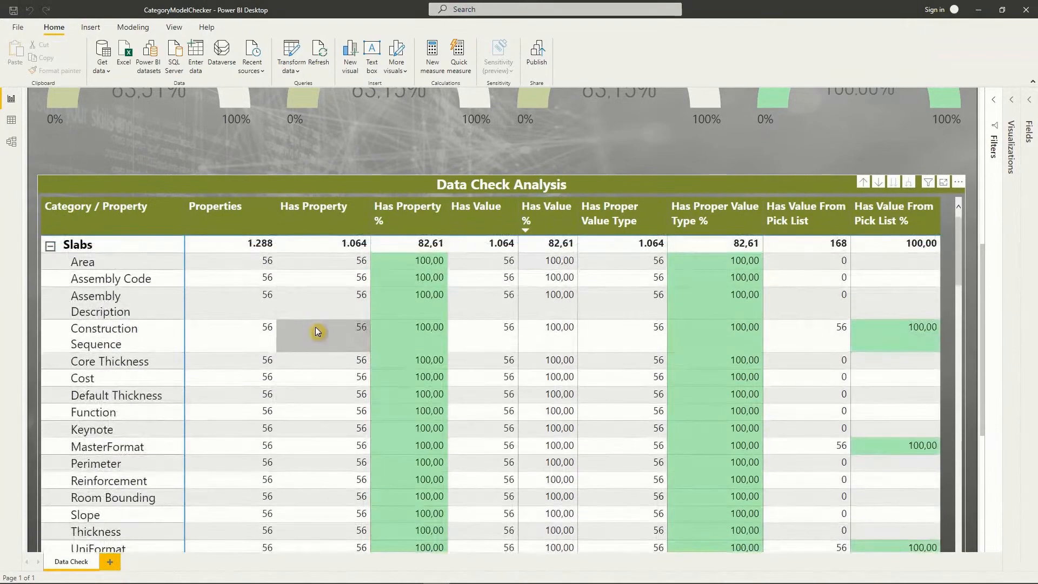
pyautogui.scroll(-6, 348, 341)
pyautogui.scroll(5, 349, 339)
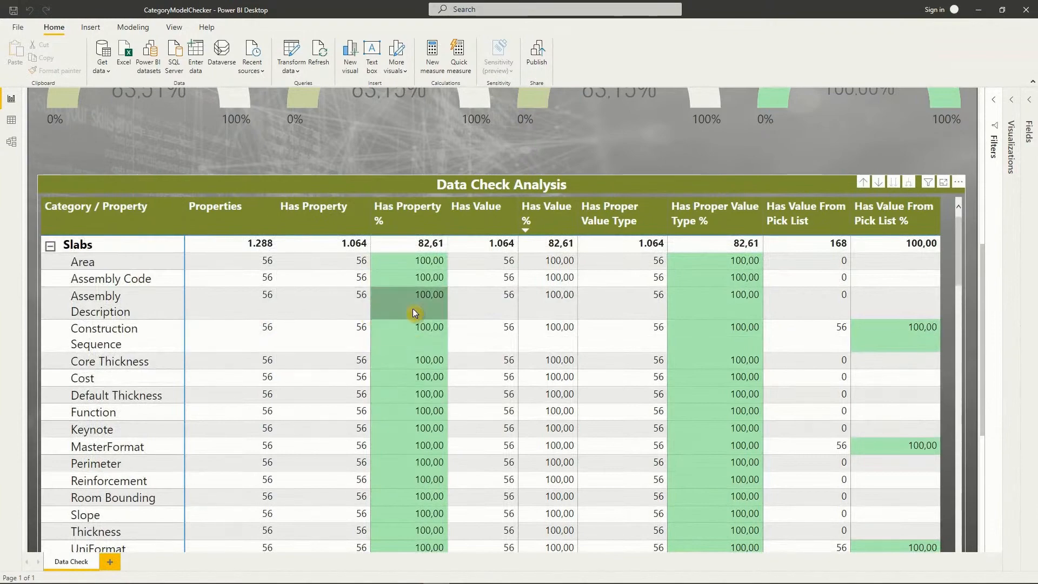
# - Examine the property completeness percentages per category in the Data Check Analysis table, from Slabs and Roofs through Walls, Beams and Structural Rebars
pyautogui.scroll(-4, 378, 400)
pyautogui.scroll(-2, 378, 401)
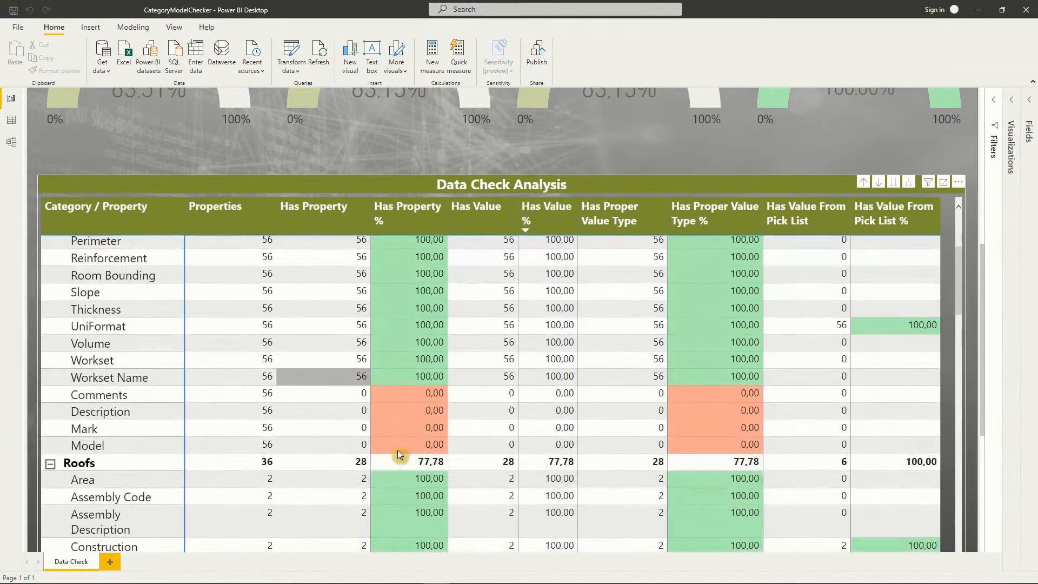
pyautogui.scroll(-4, 303, 368)
pyautogui.scroll(-10, 318, 359)
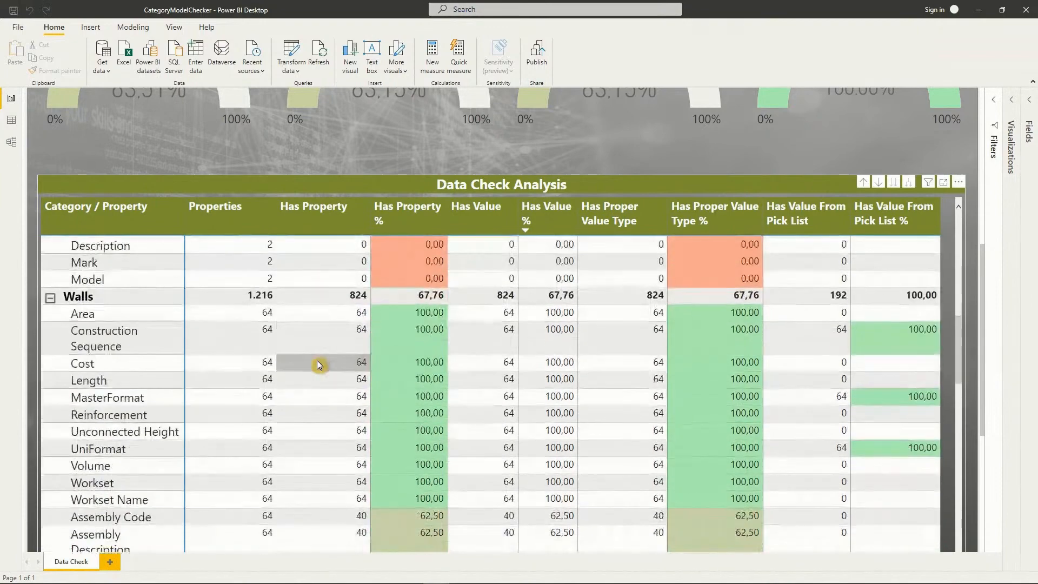
pyautogui.scroll(3, 303, 367)
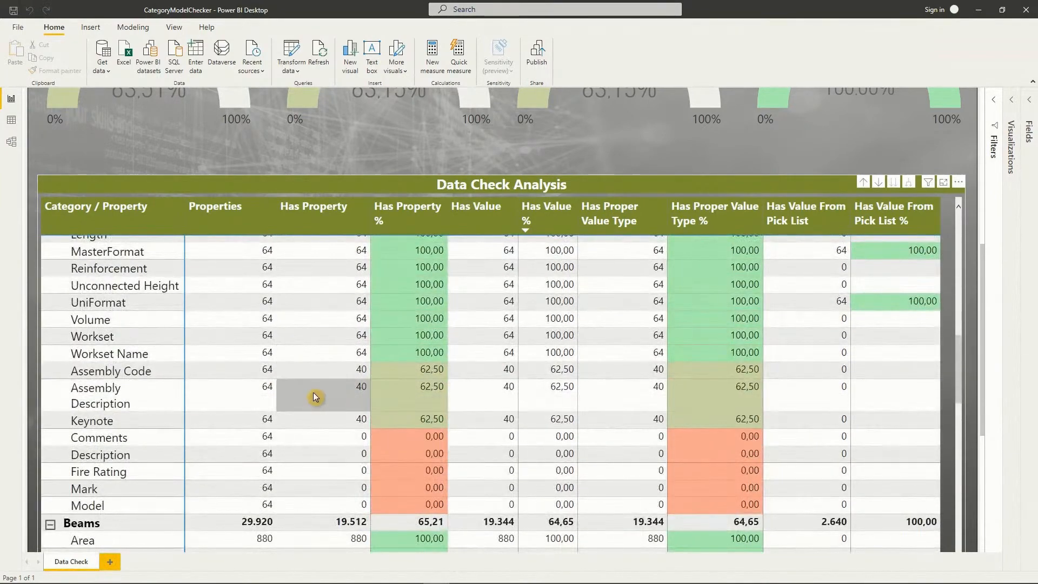
pyautogui.scroll(-10, 315, 395)
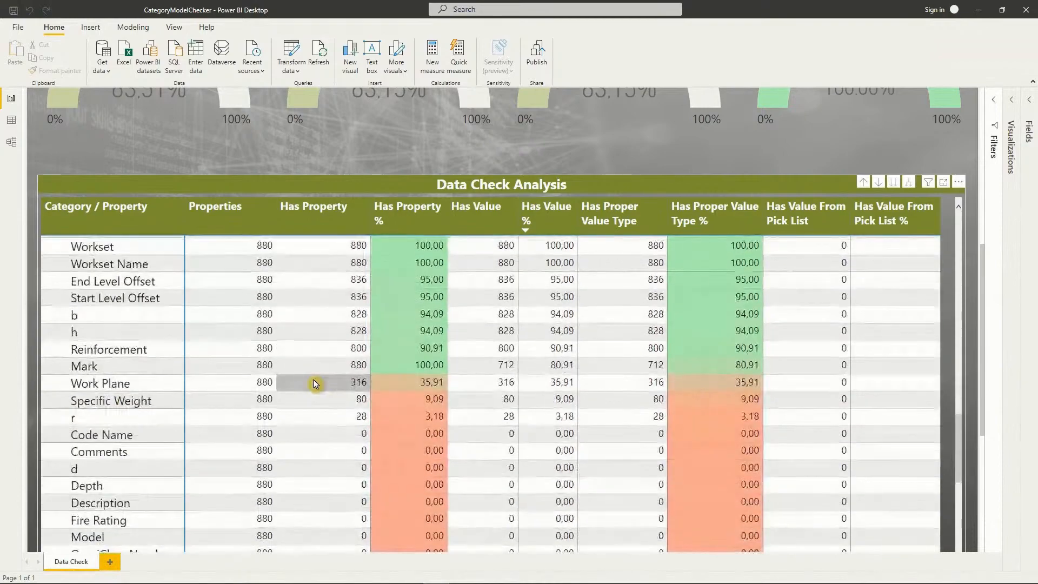
pyautogui.scroll(-15, 315, 381)
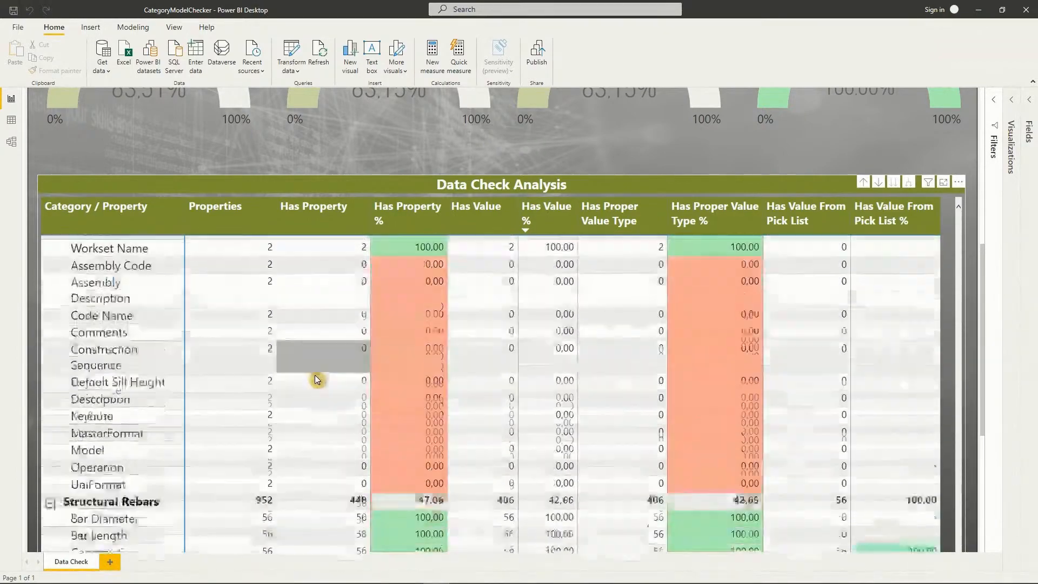
pyautogui.scroll(15, 316, 380)
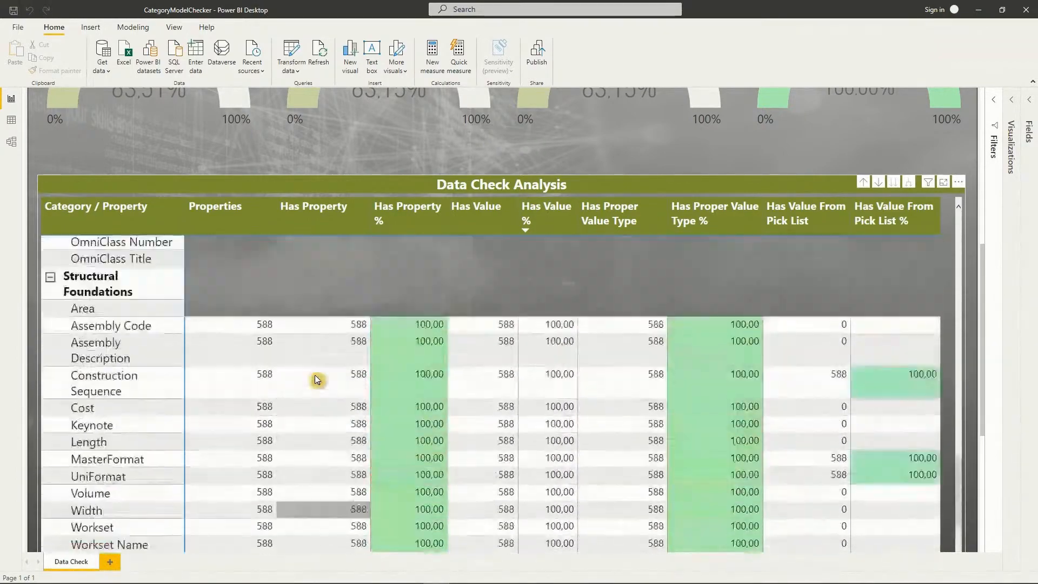
pyautogui.scroll(15, 317, 380)
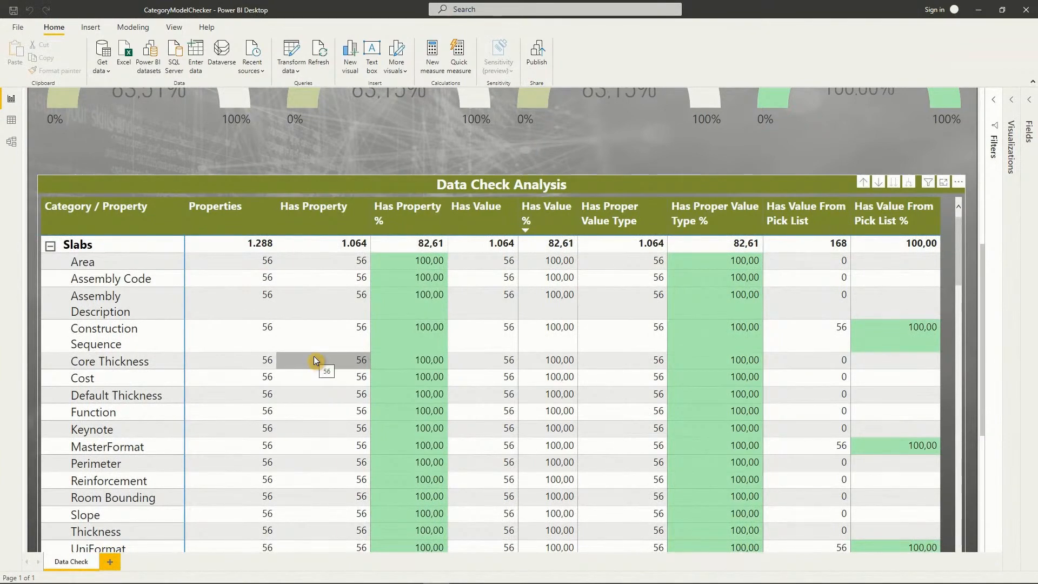
# - Filter the report to the Volume property of the Beams category and review its rows in the Data Check Analysis table
pyautogui.scroll(5, 313, 359)
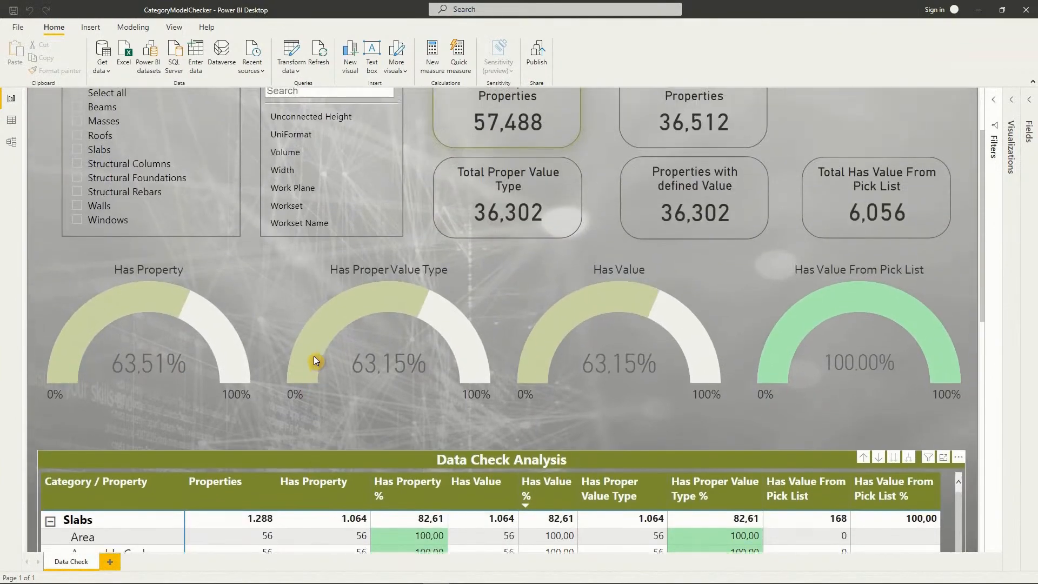
pyautogui.scroll(1, 314, 356)
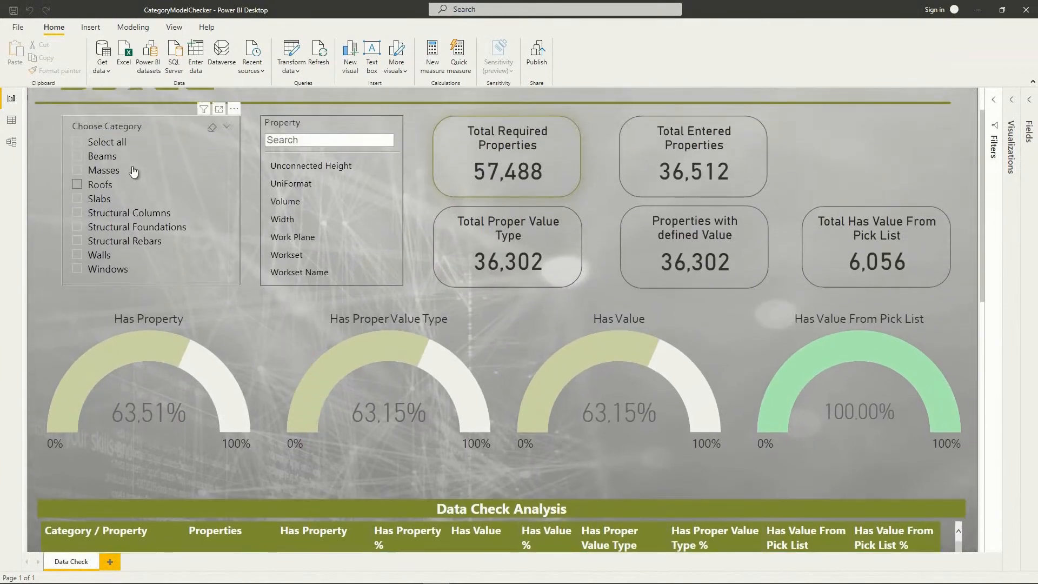
pyautogui.click(88, 160)
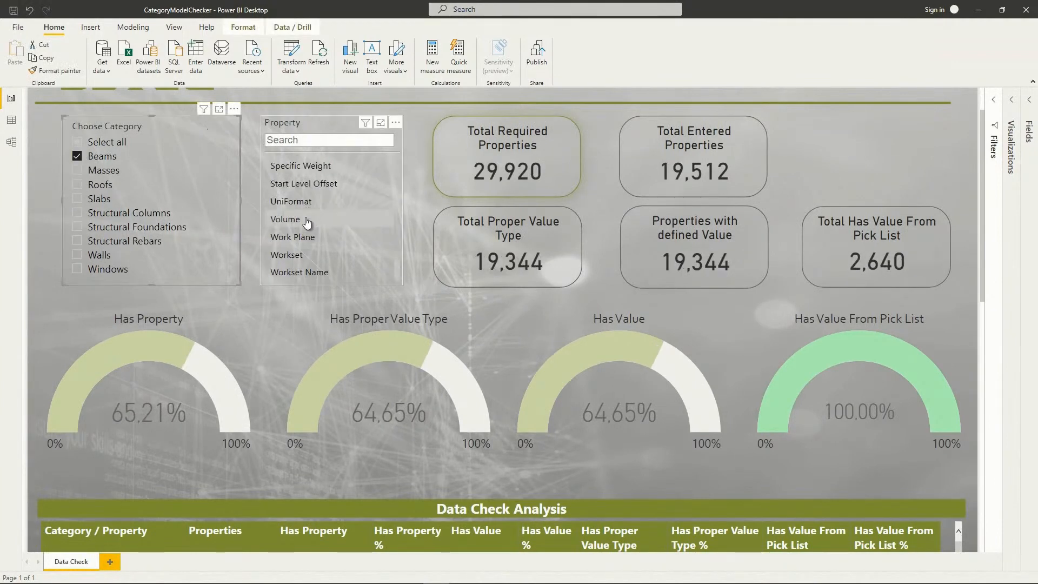
pyautogui.scroll(-2, 308, 201)
pyautogui.scroll(2, 308, 201)
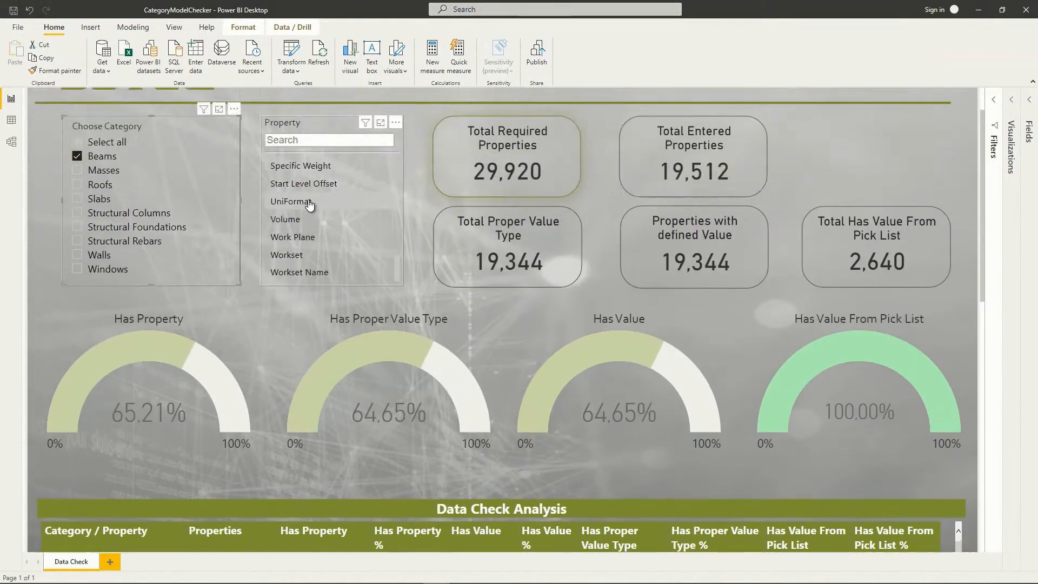
pyautogui.click(295, 219)
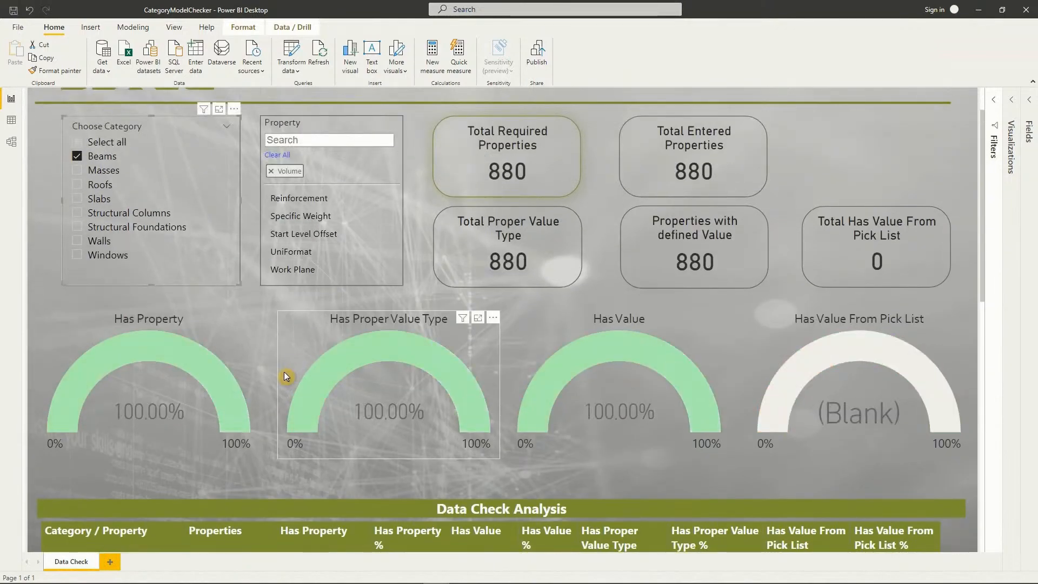
pyautogui.scroll(-4, 280, 387)
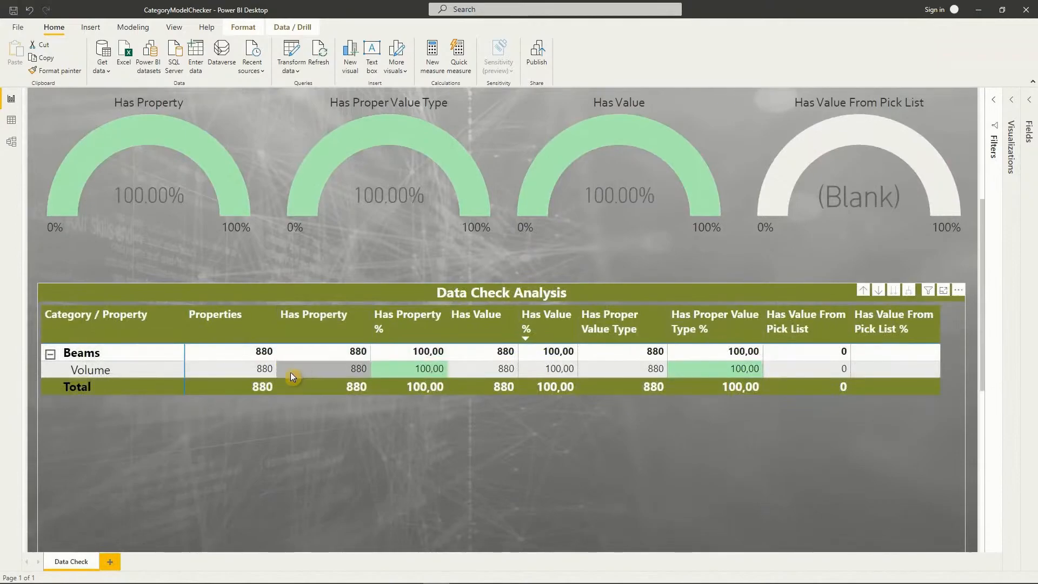
pyautogui.scroll(4, 297, 373)
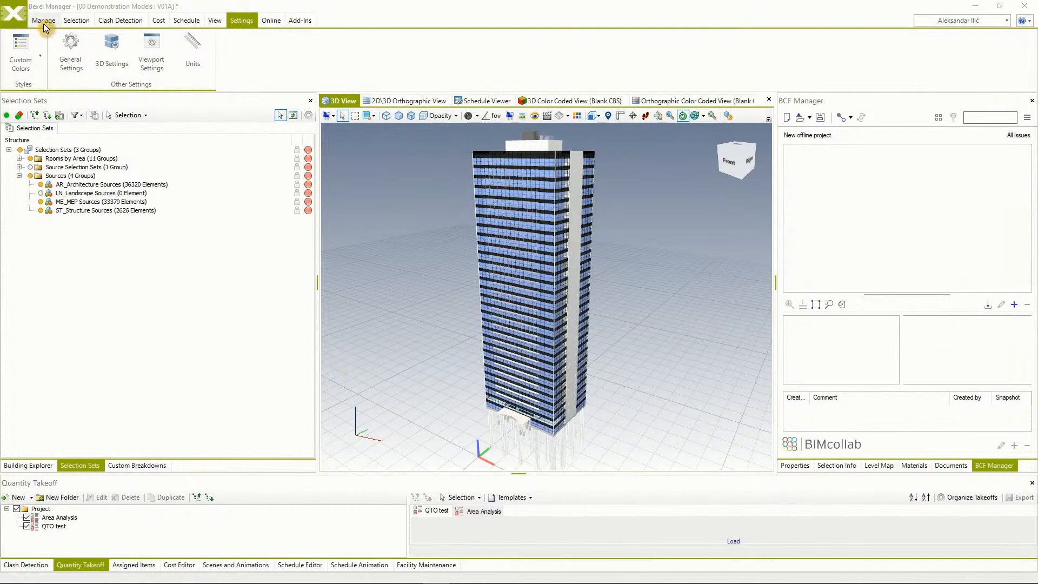
# - Switch to Bexel Manager and isolate the elements of the ME_MEP Sources selection set in the 3D view
pyautogui.click(298, 24)
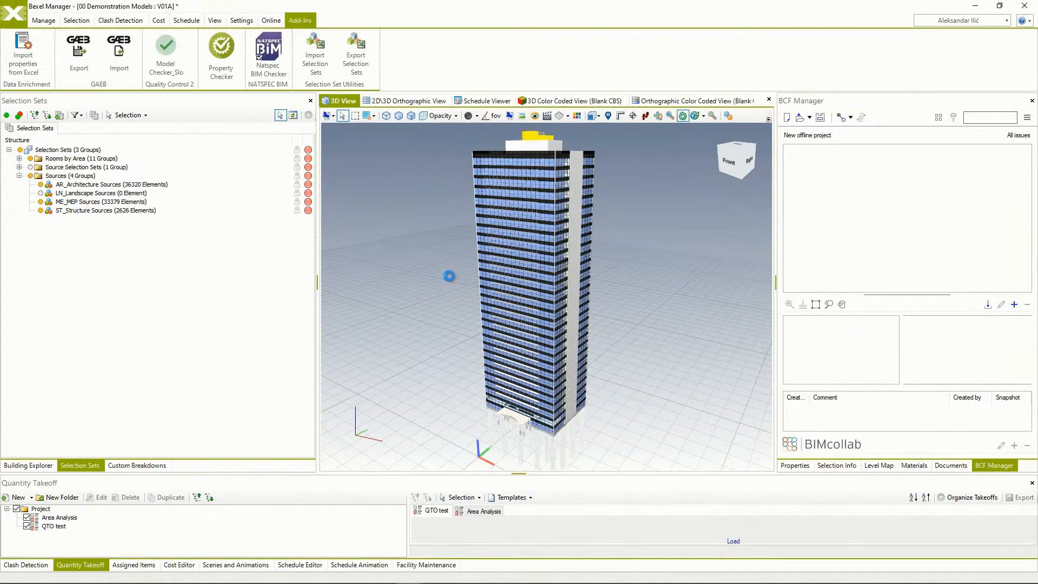
pyautogui.rightClick(448, 277)
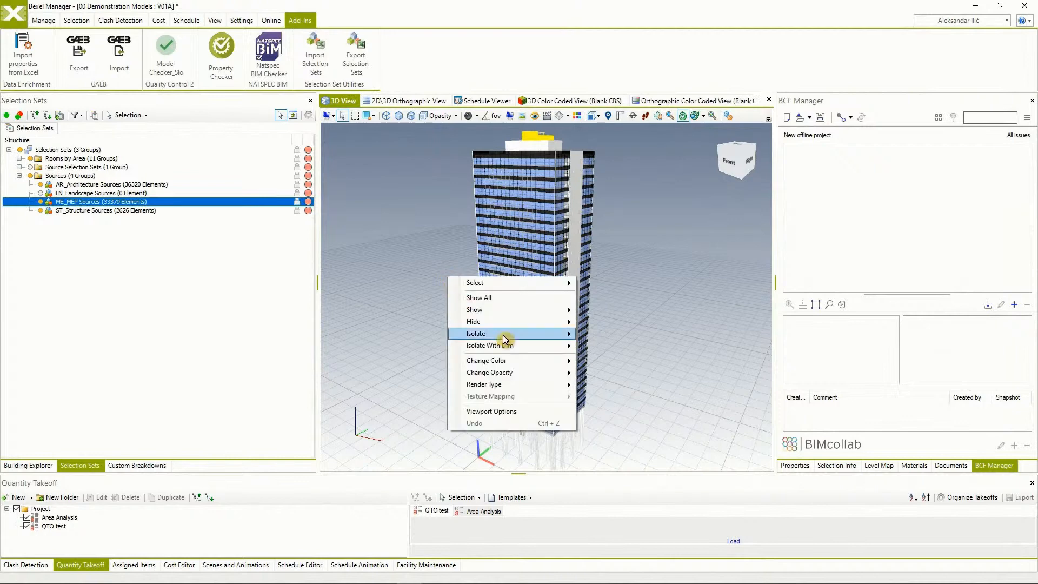
pyautogui.moveTo(513, 334)
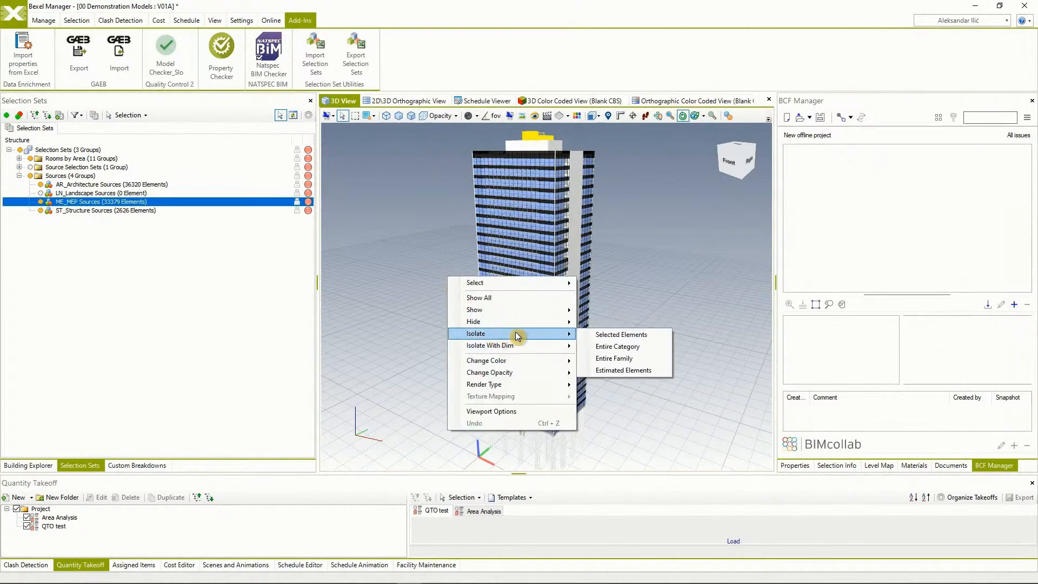
pyautogui.click(602, 335)
pyautogui.moveTo(549, 239); pyautogui.dragTo(550, 251, button='middle')
pyautogui.moveTo(550, 251); pyautogui.dragTo(550, 259)
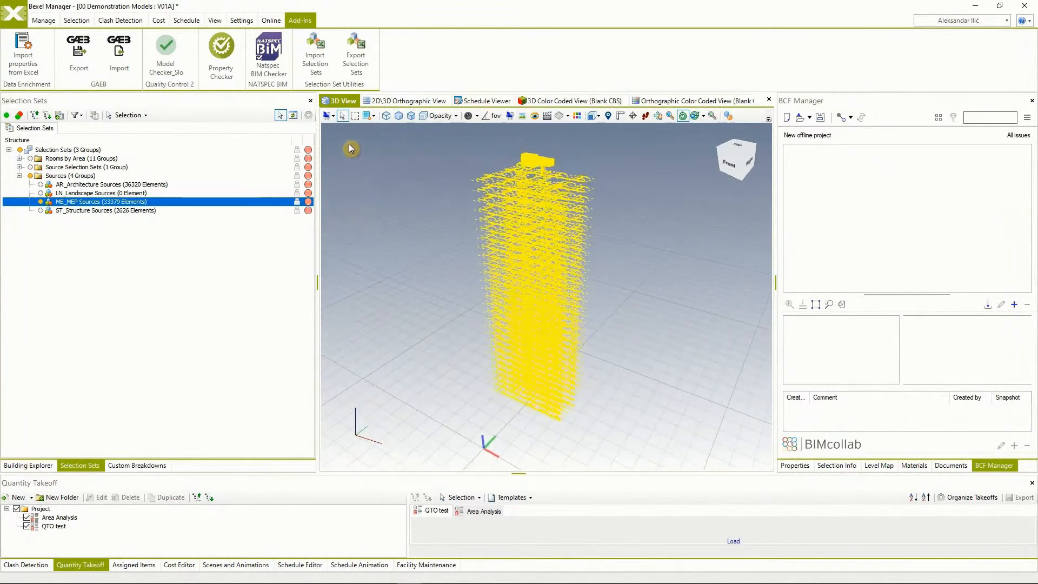
# - Start the Property Checker for the MEP elements and choose the Excel_UniversalForm workbook from the 03_Model checkers folder
pyautogui.click(231, 65)
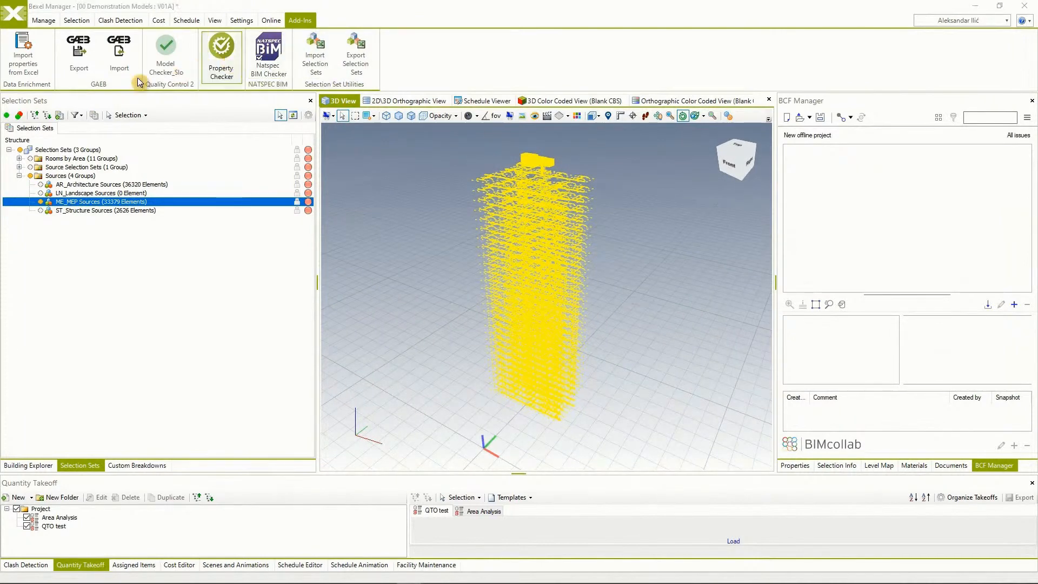
pyautogui.moveTo(440, 61); pyautogui.dragTo(357, 103)
pyautogui.click(404, 330)
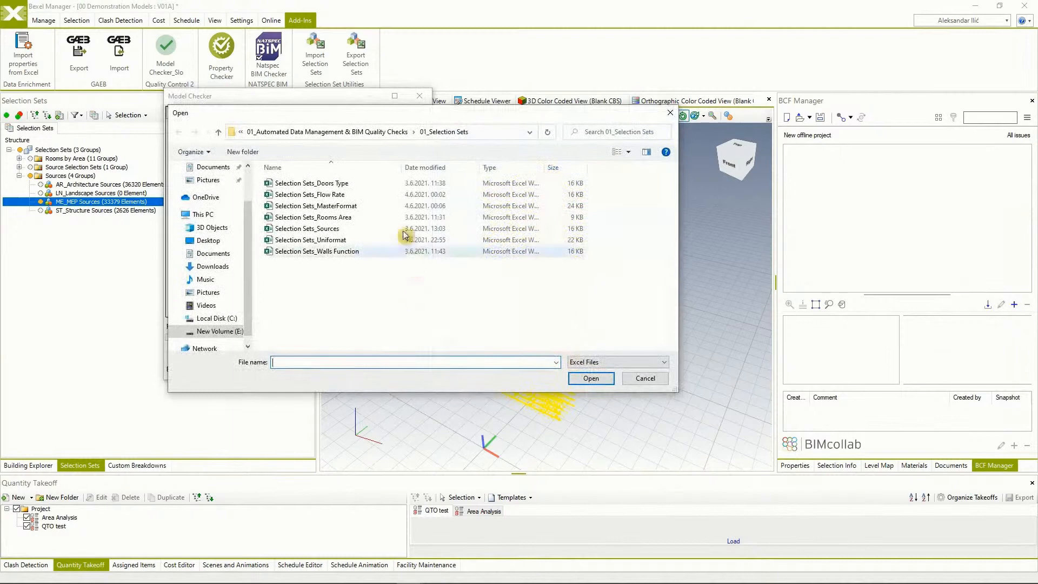
pyautogui.click(395, 133)
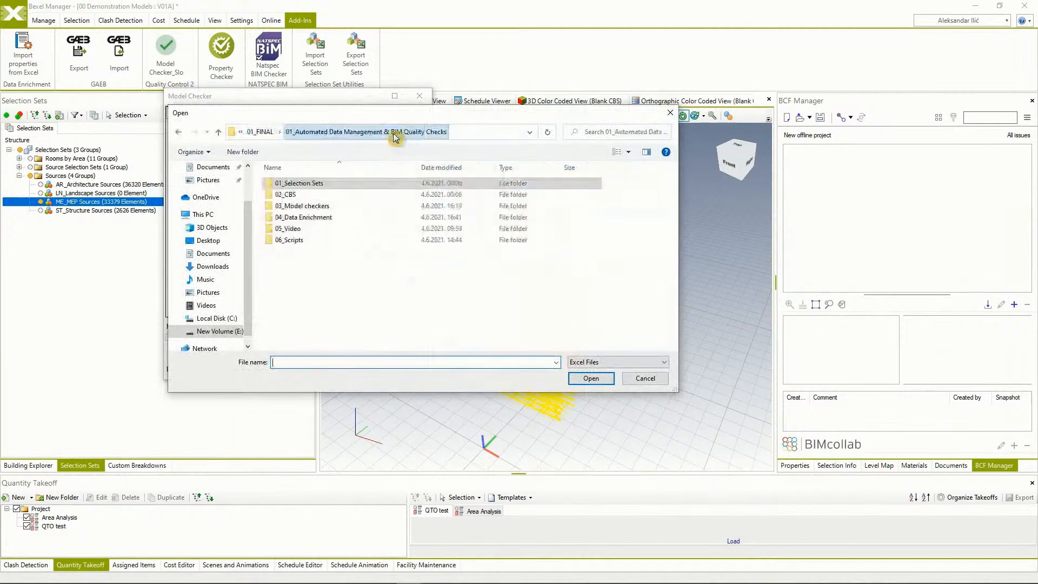
pyautogui.doubleClick(317, 205)
pyautogui.click(313, 275)
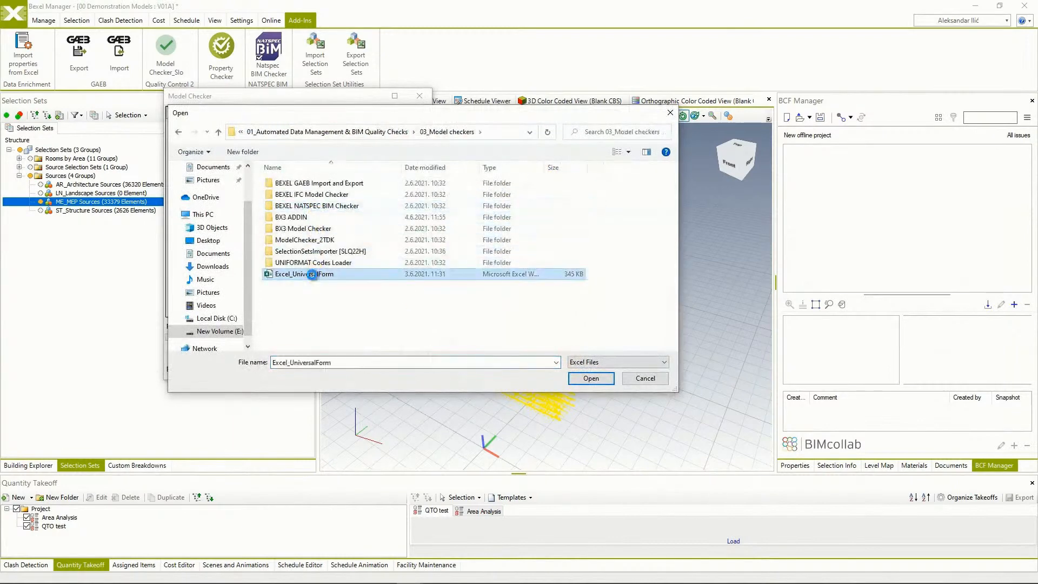
pyautogui.rightClick(313, 277)
pyautogui.click(347, 291)
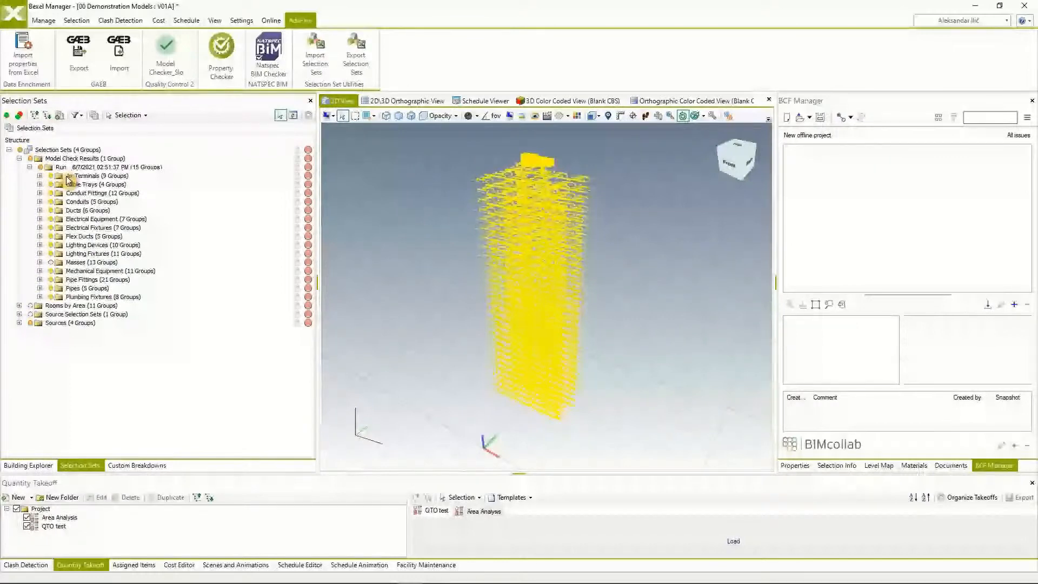
# - Inspect the failed dimension property checks under Air Terminals and a property warning under Lighting Devices in the model check results
pyautogui.doubleClick(66, 177)
pyautogui.click(96, 186)
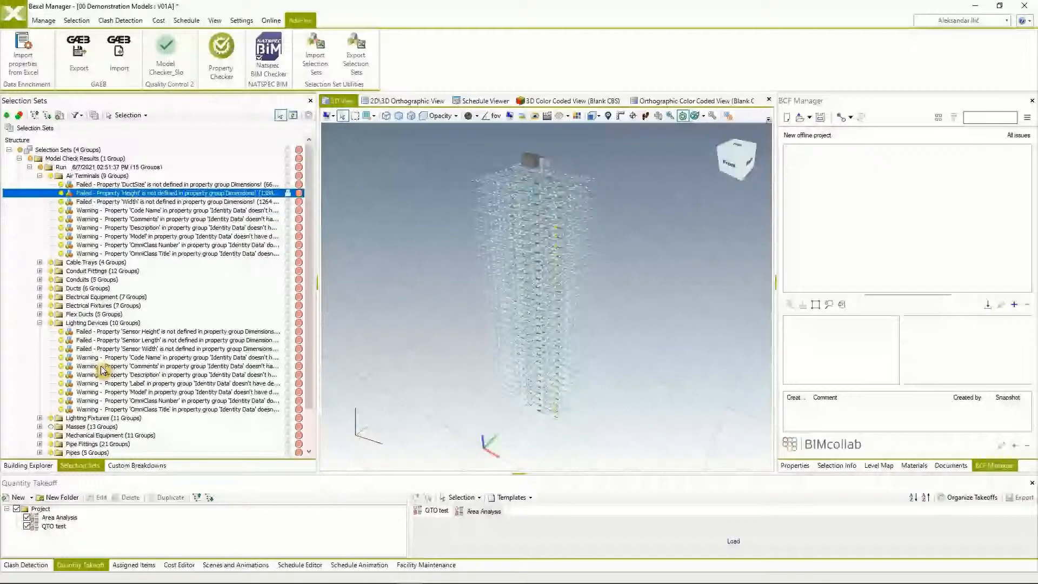
pyautogui.click(108, 384)
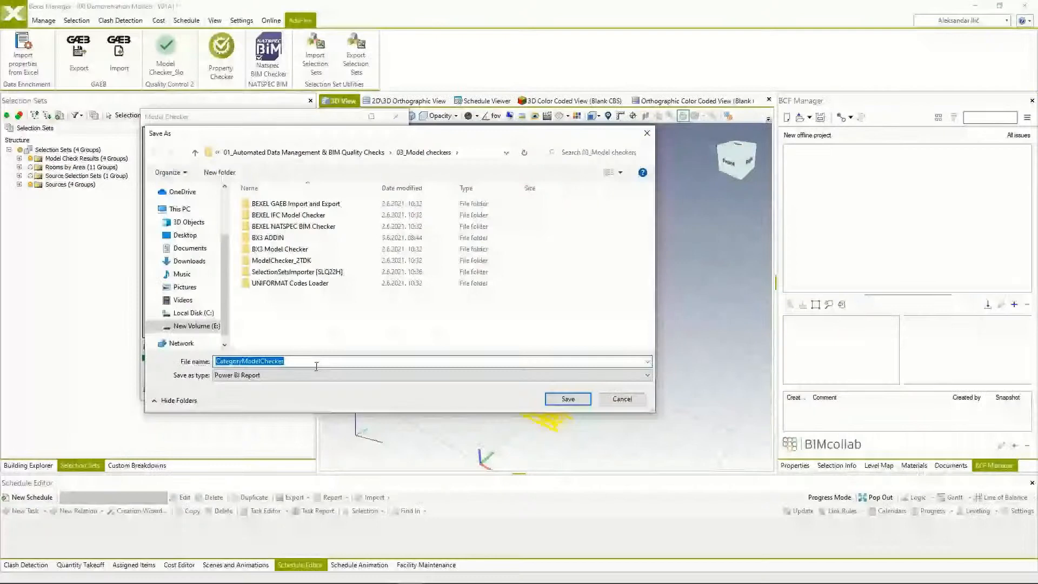
# - Save the MEP check as Power BI report CategoryModelChecker in the 03_Model checkers folder and review its Data Check Analysis page with the Filters pane collapsed
pyautogui.press('Return')
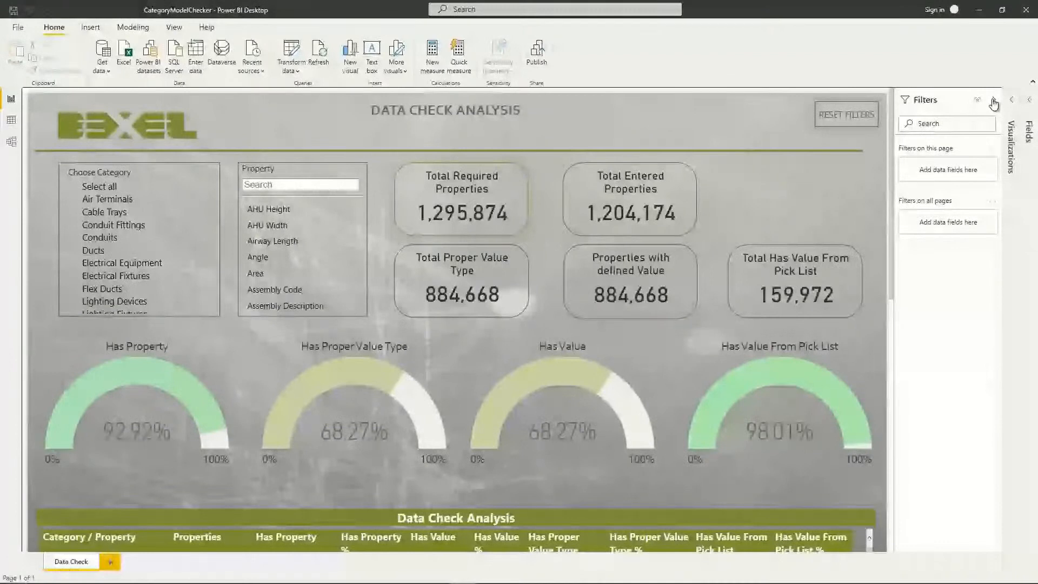
pyautogui.click(994, 103)
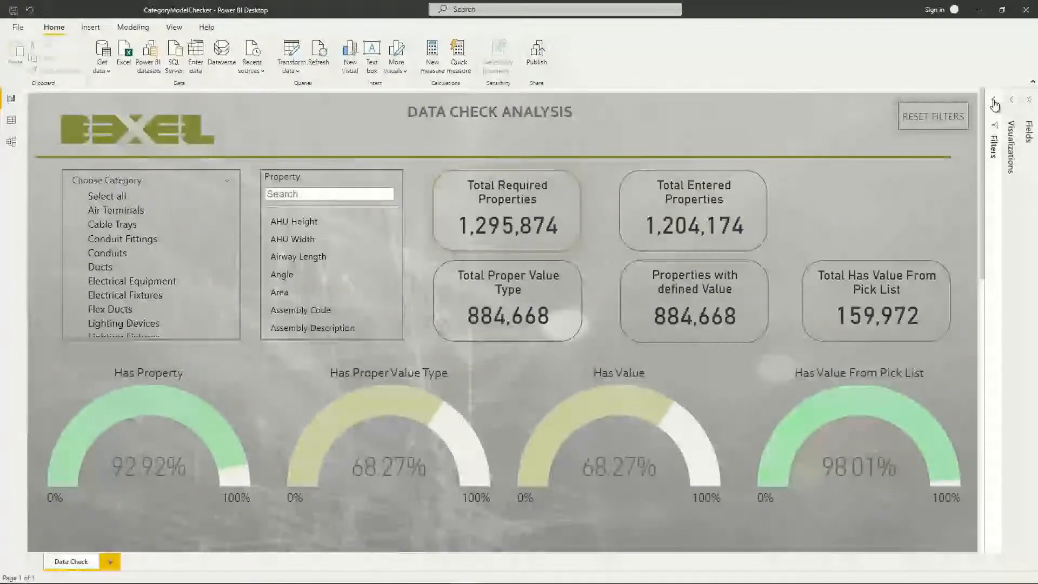
pyautogui.scroll(-5, 332, 352)
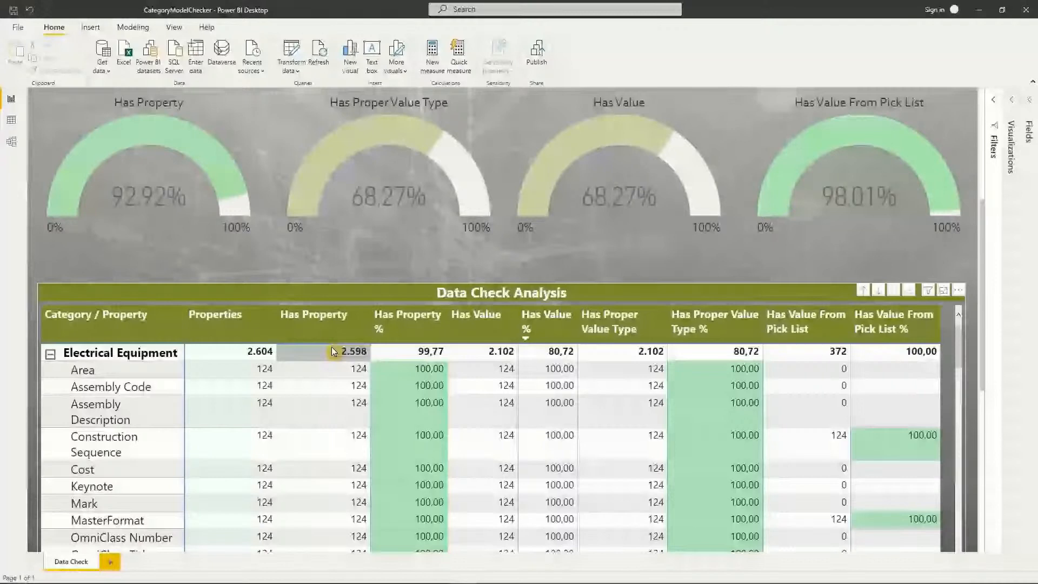
pyautogui.scroll(5, 332, 352)
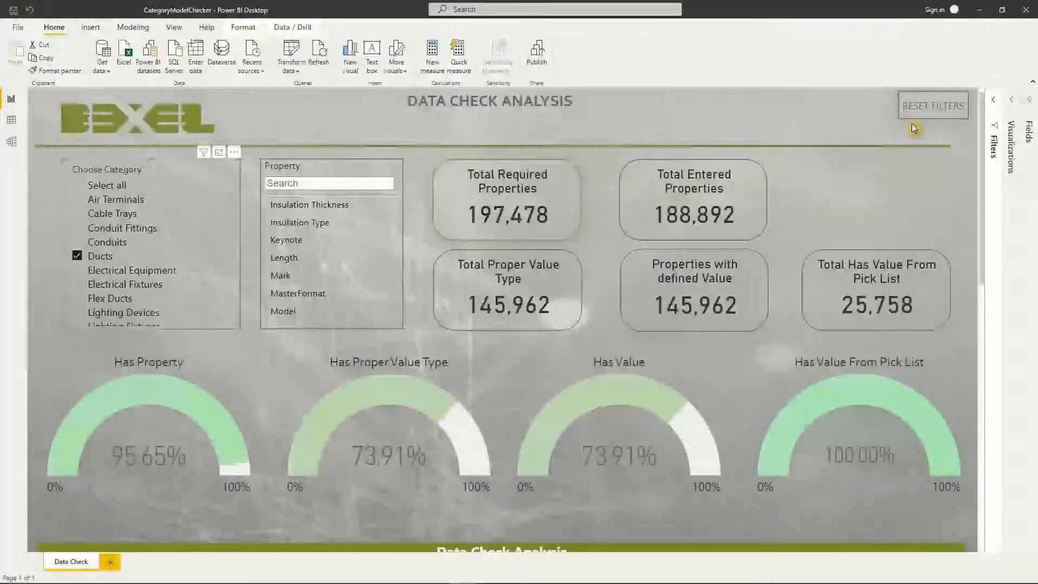
# - Filter the Ducts results to the Assembly Code property and examine their gauges and Data Check Analysis table
pyautogui.click(914, 129)
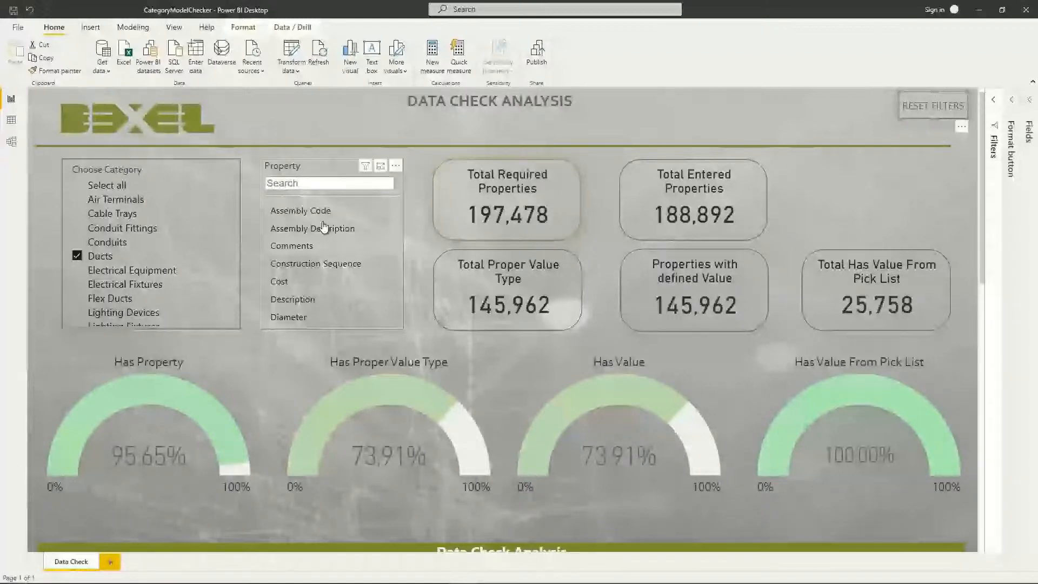
pyautogui.click(314, 211)
pyautogui.scroll(-2, 459, 313)
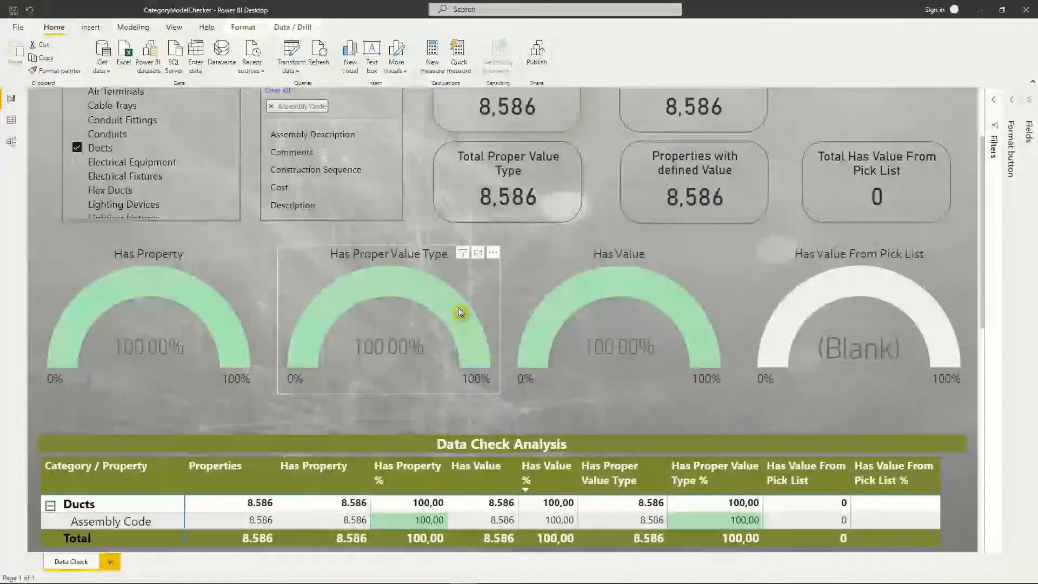
pyautogui.scroll(2, 459, 309)
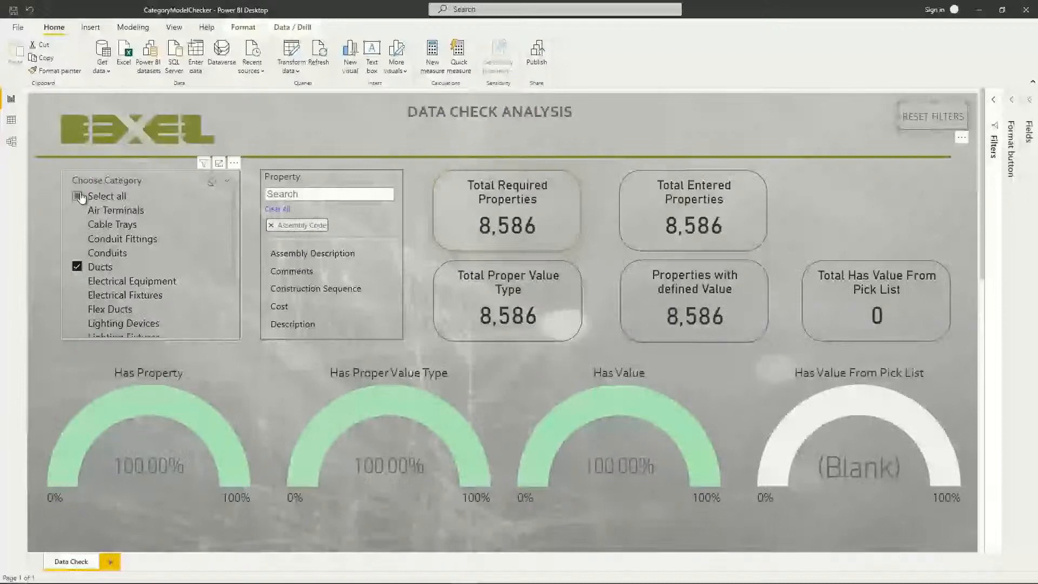
# - Include all categories in the report, examine their Assembly Code results, and browse the remaining properties in the Property filter
pyautogui.click(78, 197)
pyautogui.scroll(-5, 461, 387)
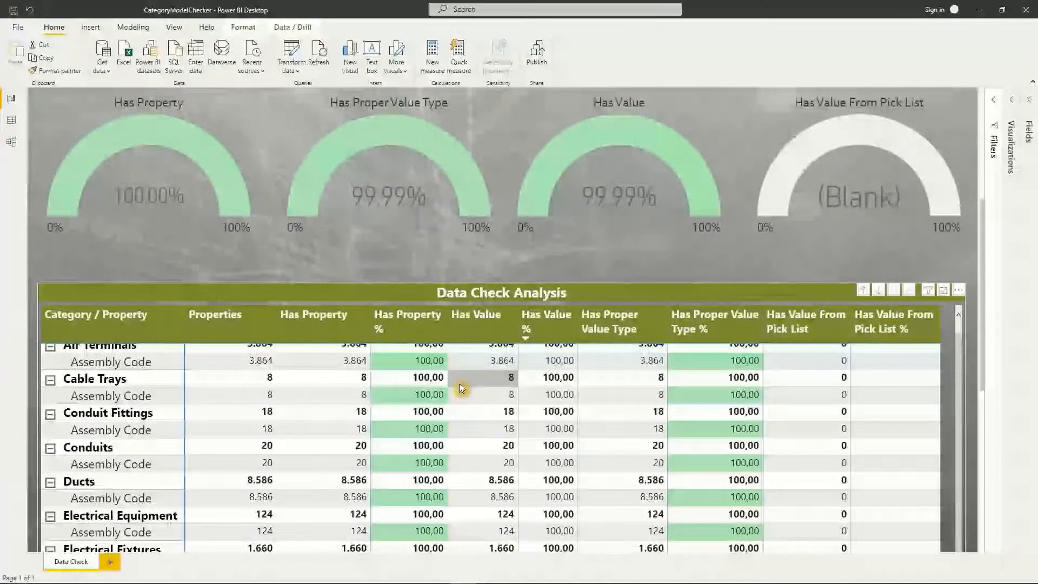
pyautogui.scroll(4, 459, 384)
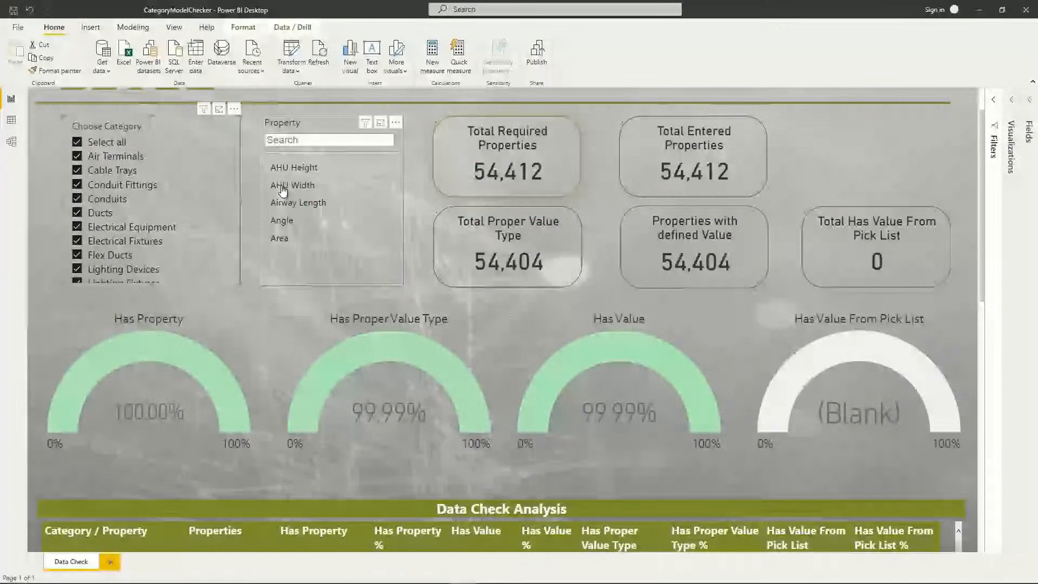
pyautogui.scroll(-10, 292, 211)
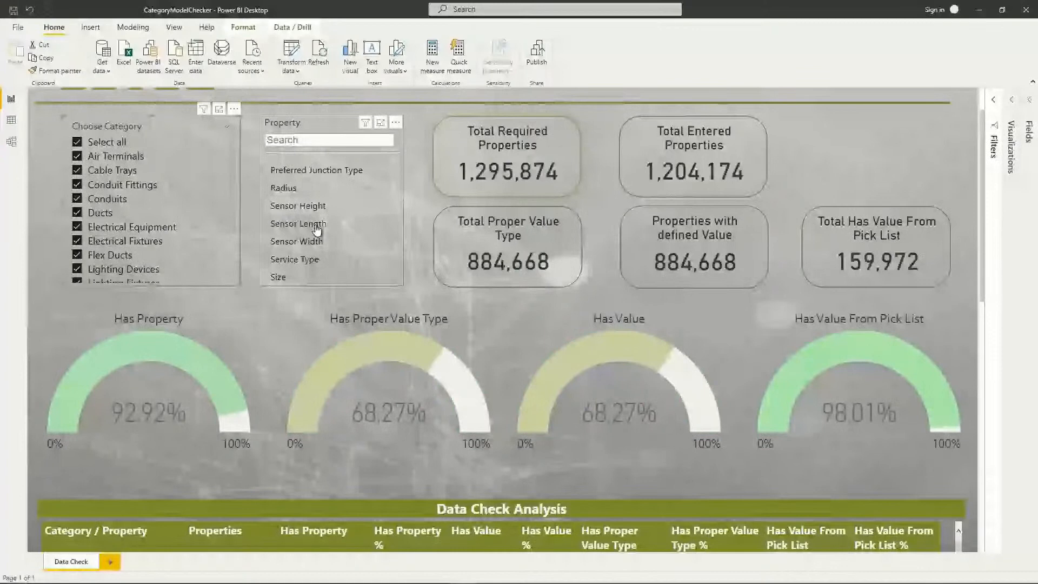
pyautogui.scroll(-3, 317, 230)
pyautogui.click(316, 231)
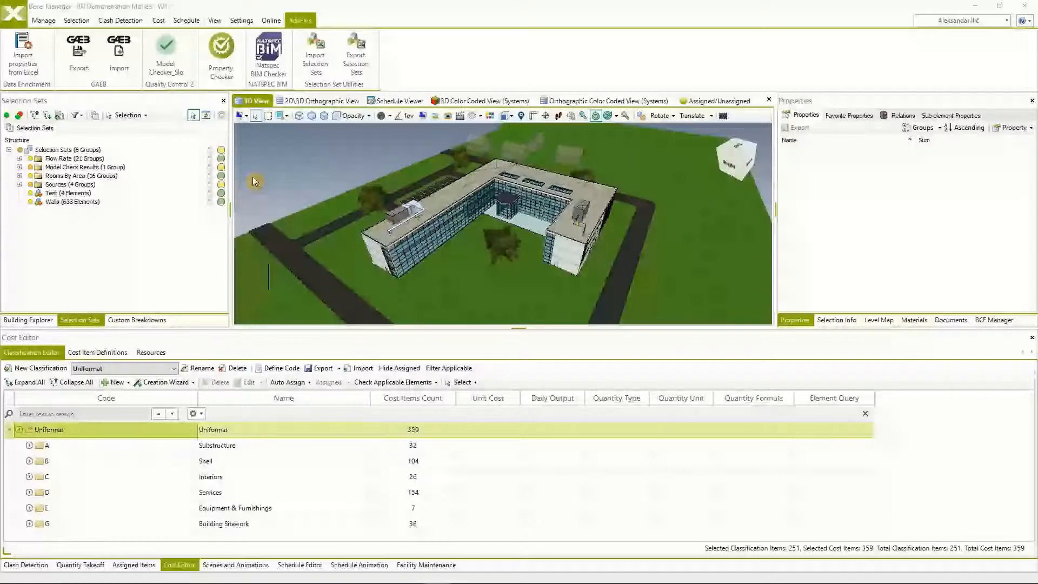
# - Switch to Bexel Manager and check the applicable elements of the whole Uniformat classification against all elements
pyautogui.rightClick(104, 430)
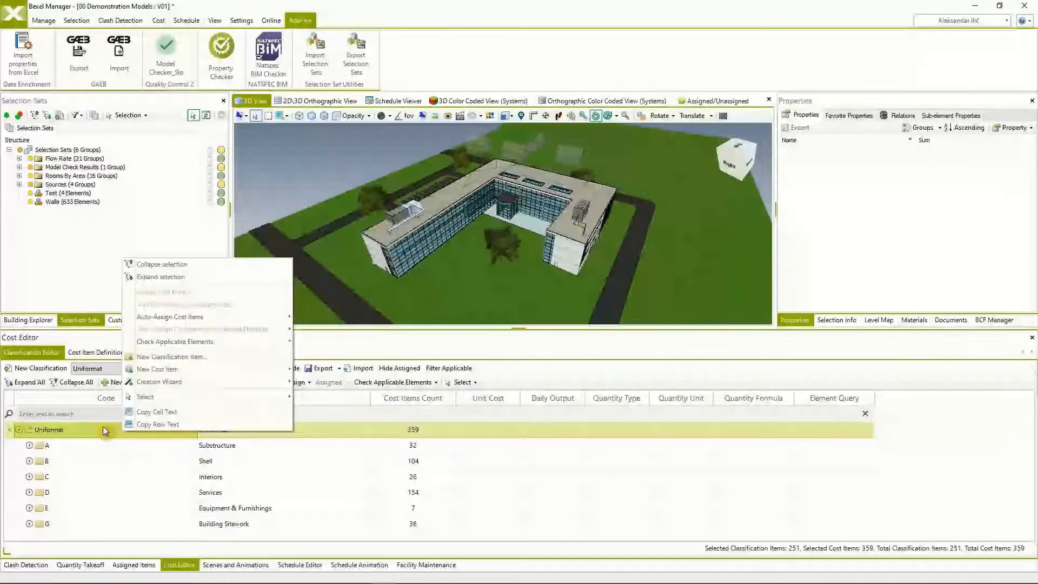
pyautogui.rightClick(103, 426)
pyautogui.moveTo(188, 340)
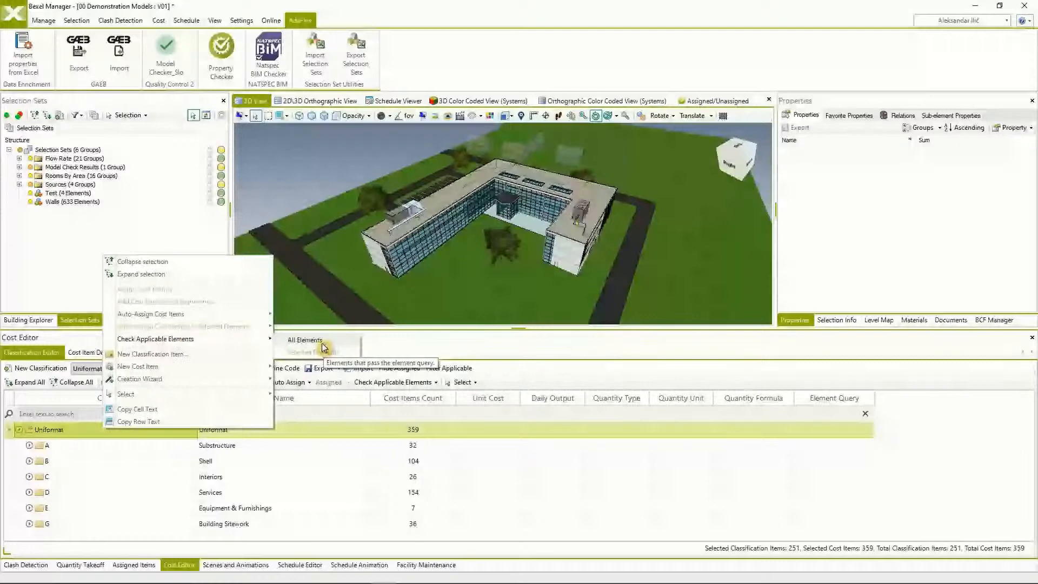
pyautogui.click(306, 340)
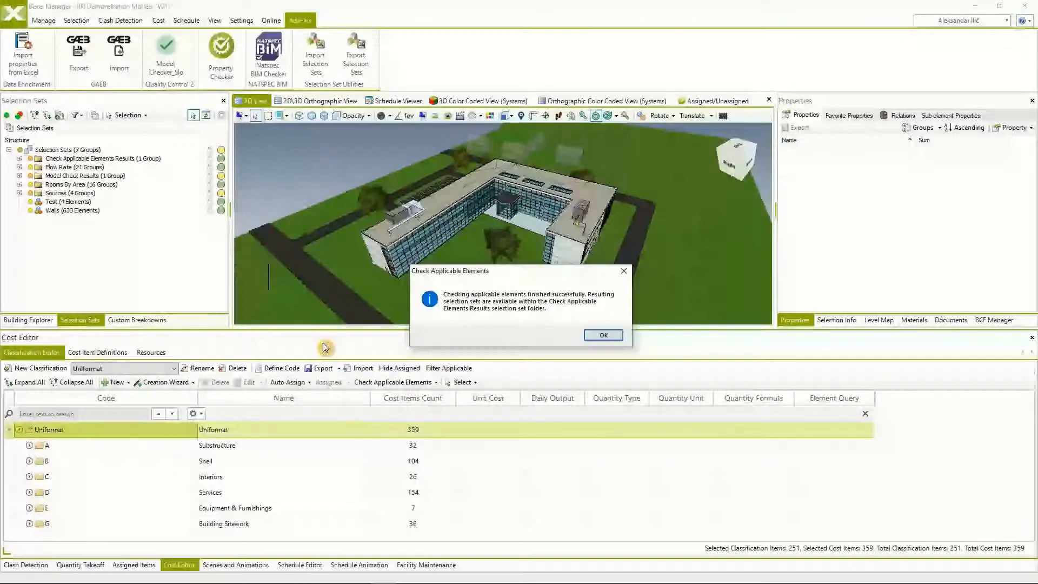
pyautogui.press('Return')
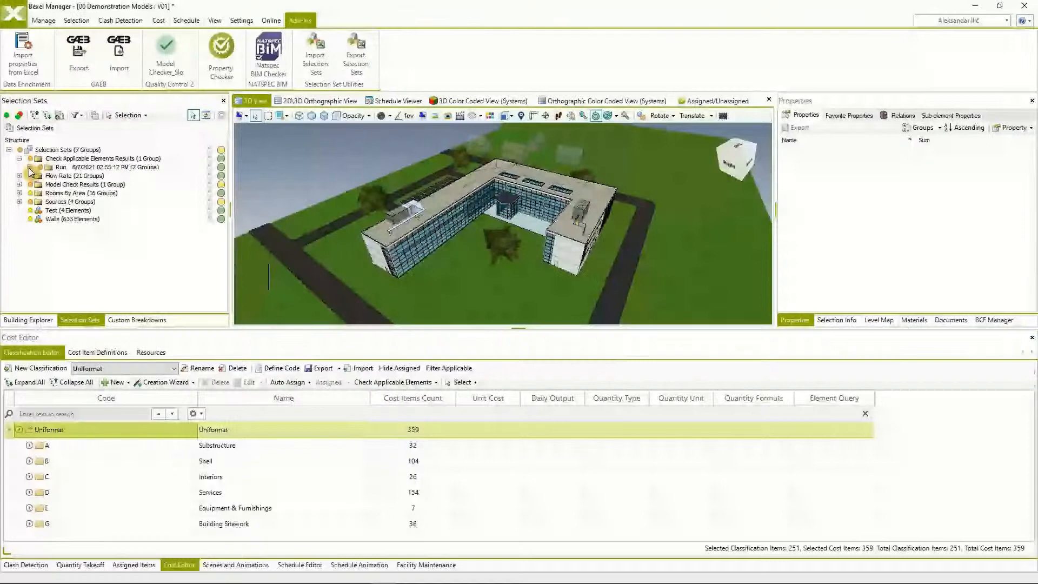
pyautogui.click(29, 167)
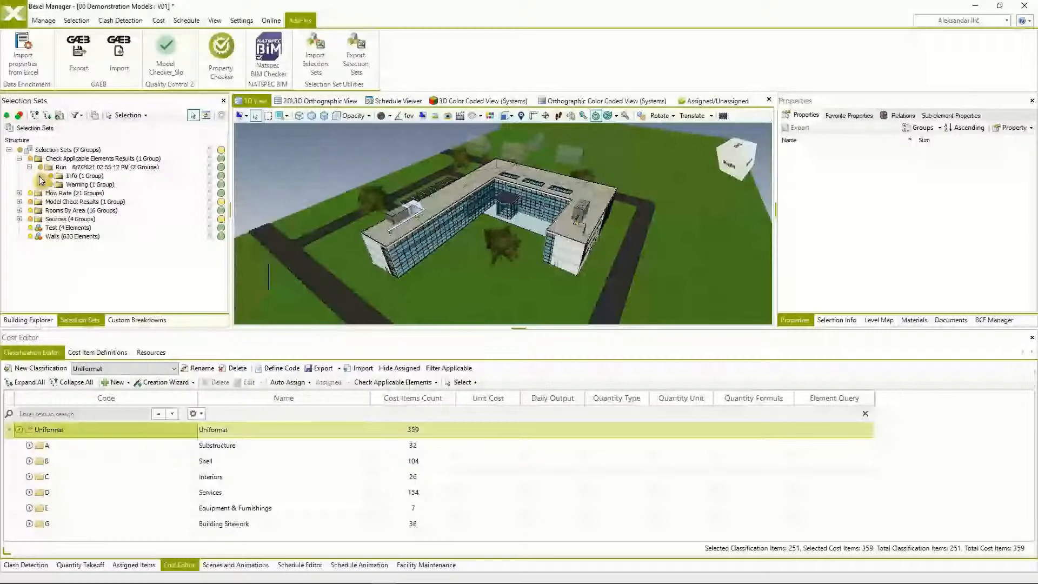
pyautogui.click(40, 176)
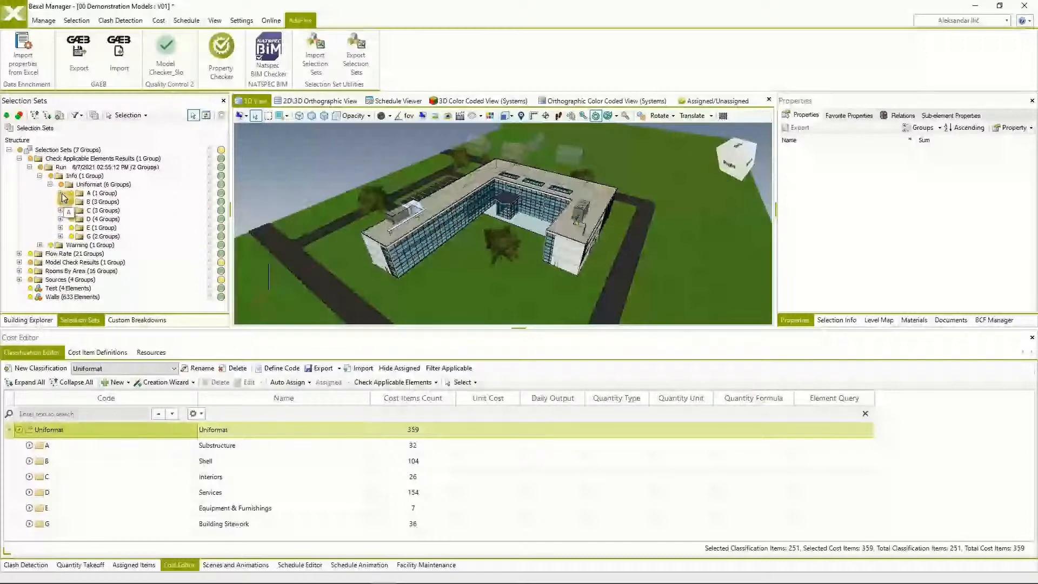
pyautogui.click(60, 193)
pyautogui.click(71, 202)
pyautogui.click(80, 210)
pyautogui.click(91, 219)
pyautogui.click(101, 228)
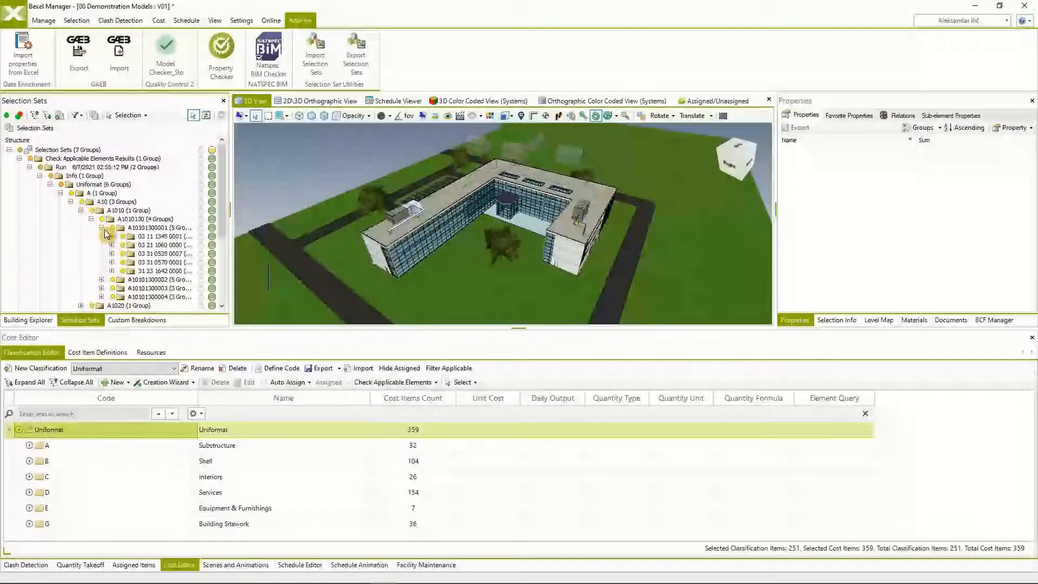
pyautogui.click(111, 236)
pyautogui.click(112, 253)
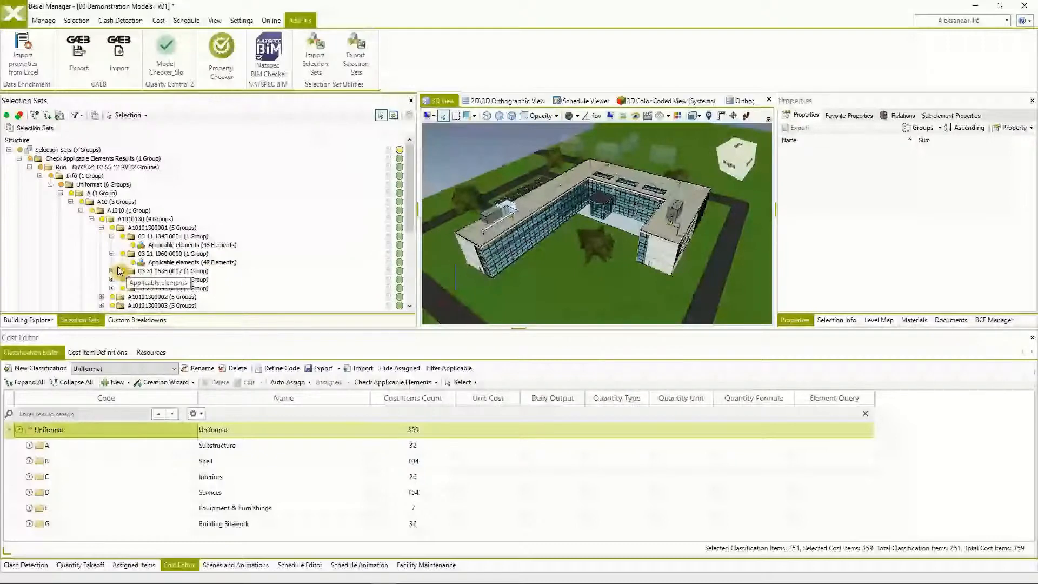
pyautogui.click(101, 227)
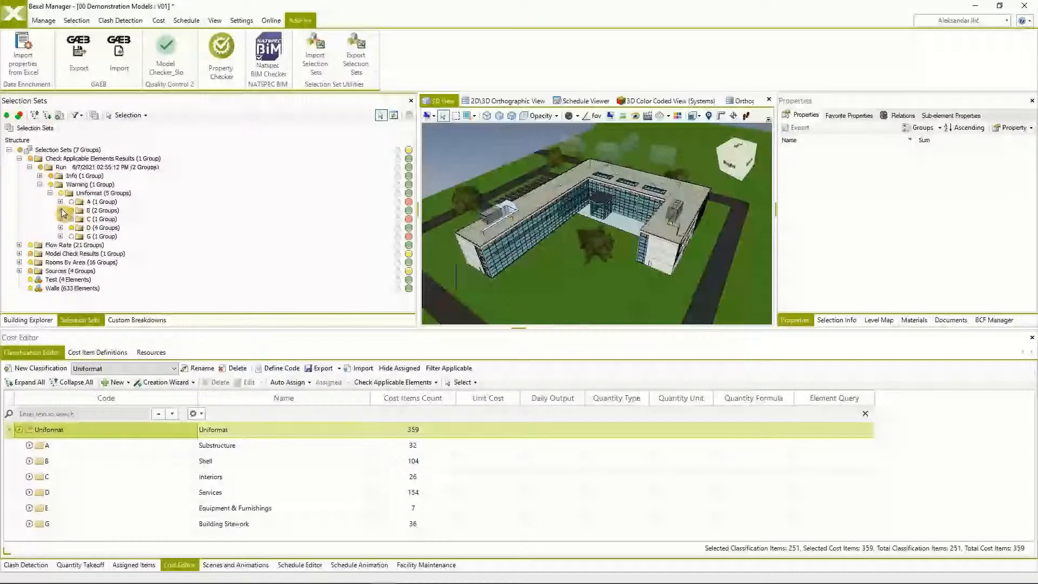
pyautogui.click(61, 210)
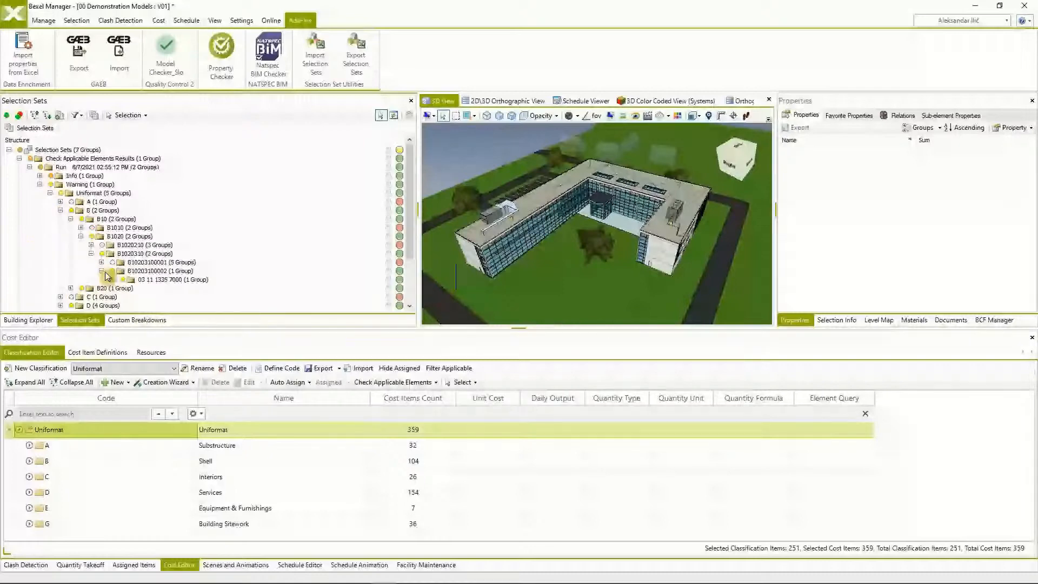
pyautogui.click(112, 279)
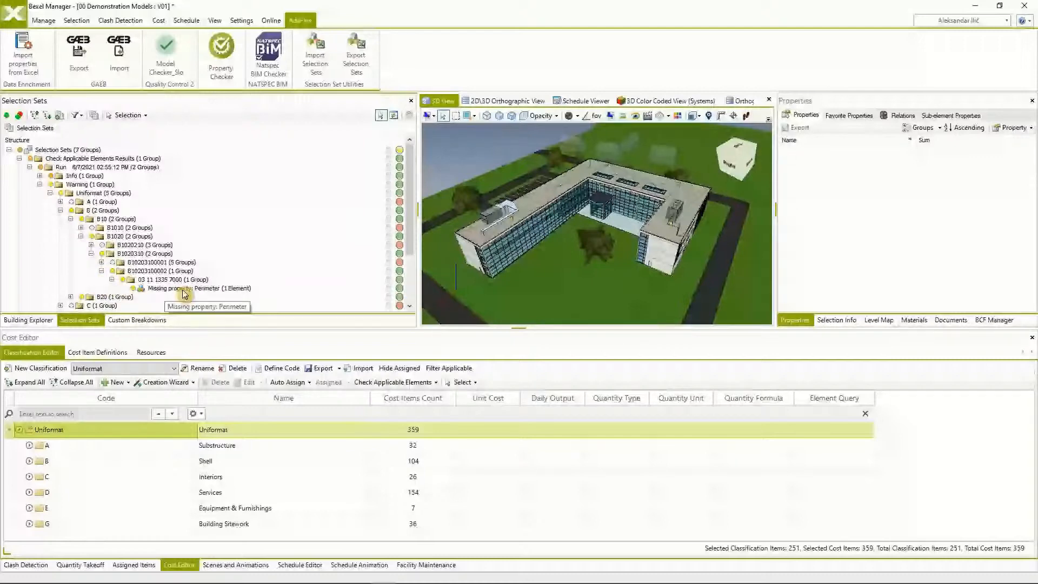
pyautogui.click(184, 289)
pyautogui.rightClick(593, 223)
pyautogui.moveTo(633, 268)
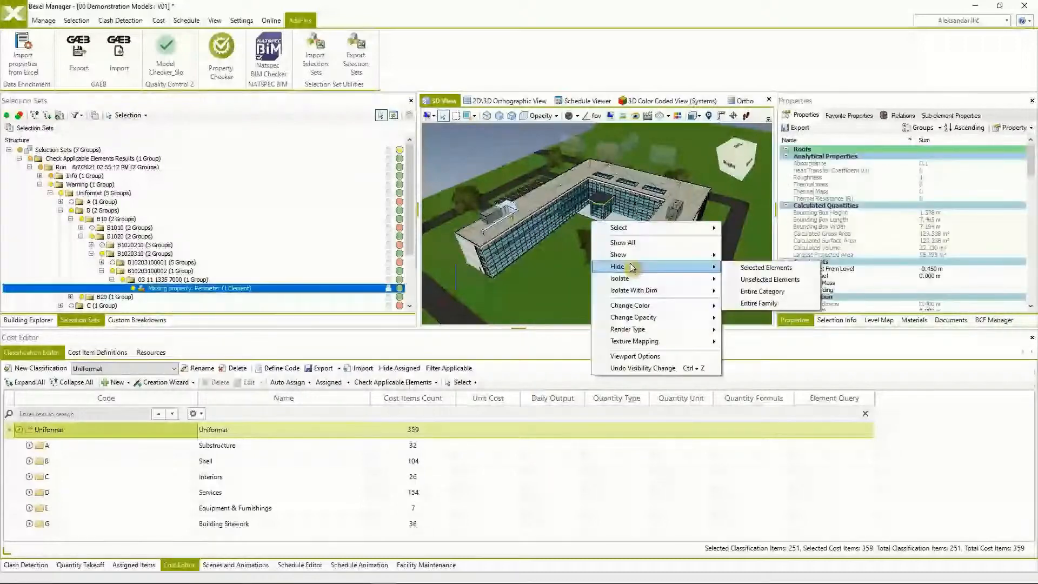
pyautogui.click(770, 279)
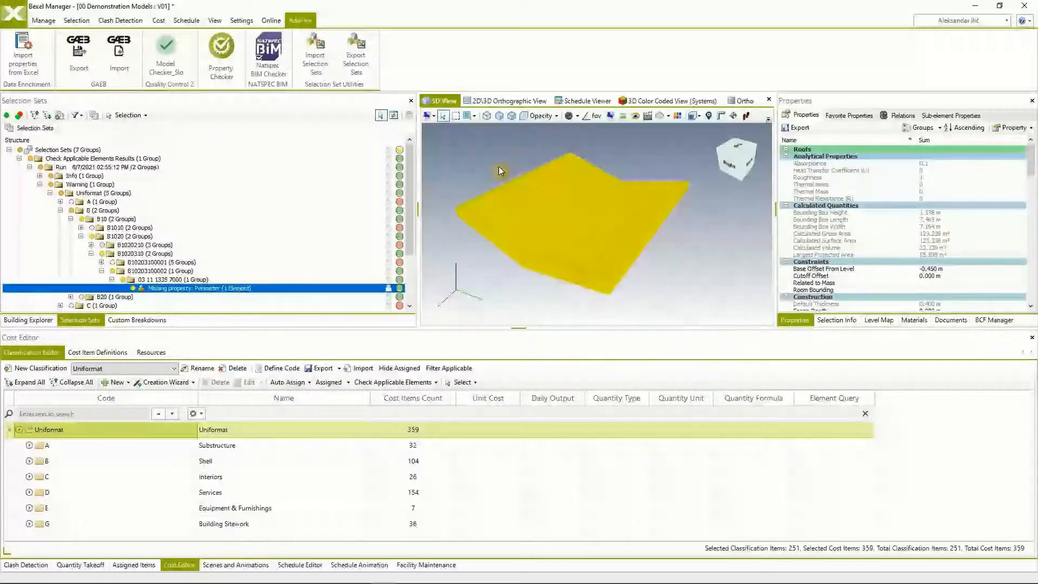
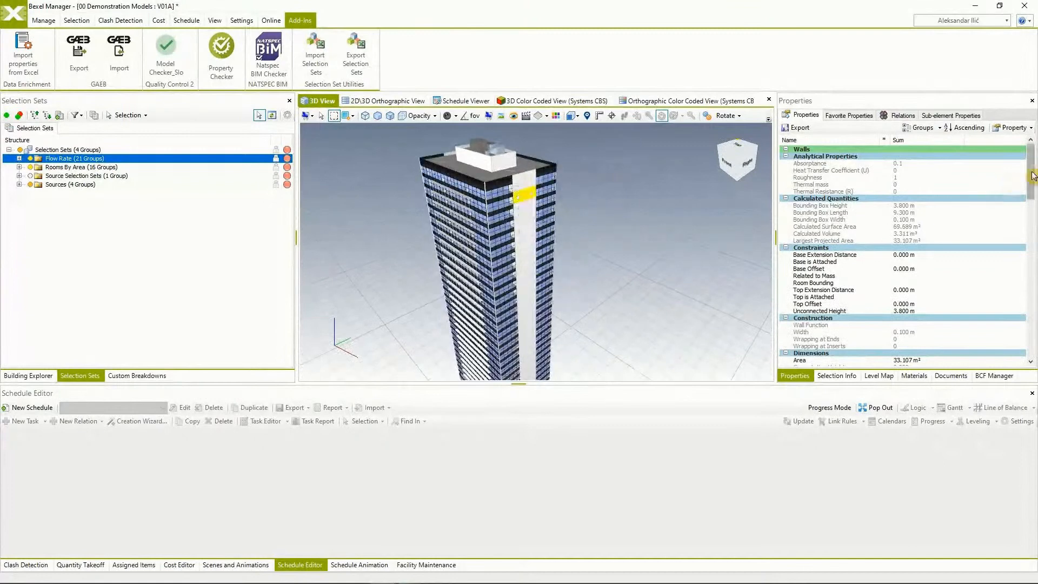
# - Examine the full property list of the selected wall near the top of the tower, down to Construction Sequence
pyautogui.moveTo(1031, 173); pyautogui.dragTo(1030, 343)
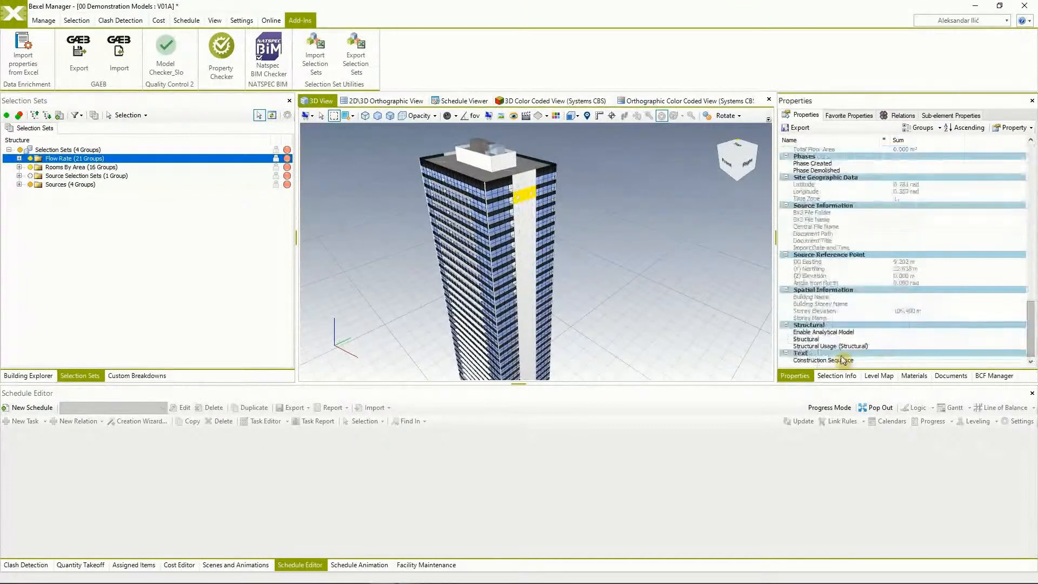
pyautogui.scroll(-5, 858, 349)
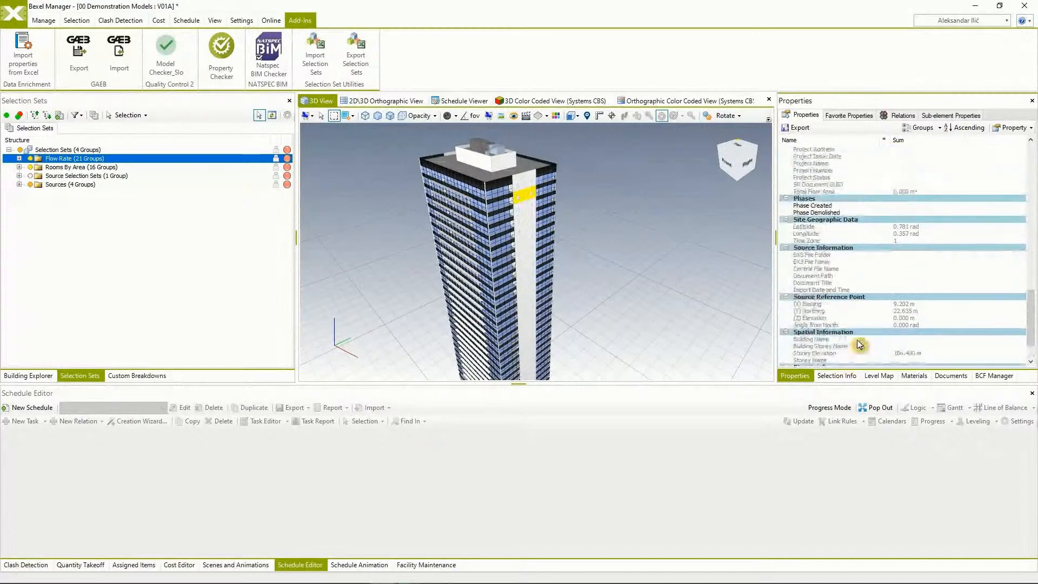
pyautogui.scroll(10, 858, 341)
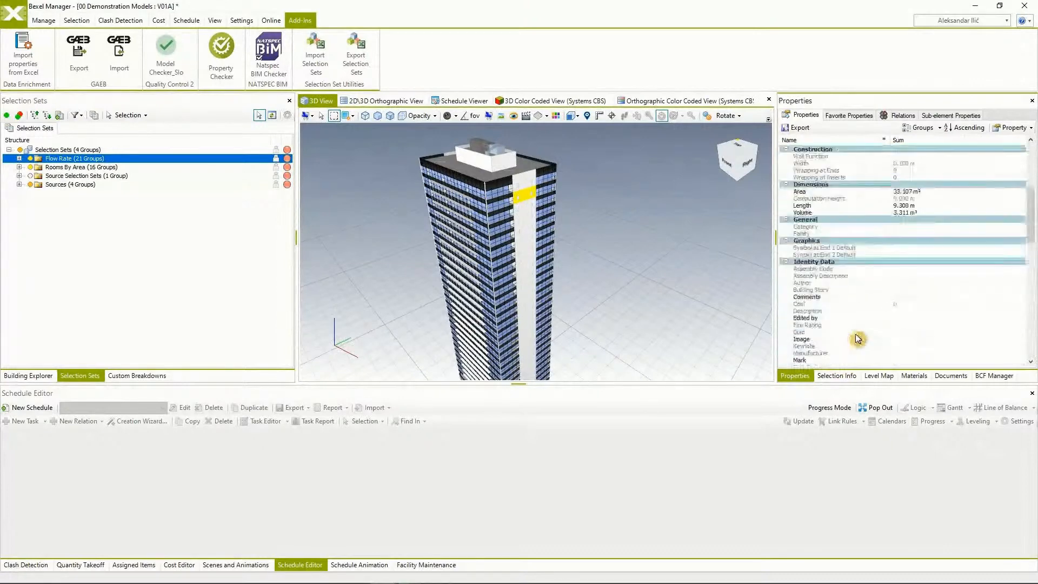
pyautogui.moveTo(631, 200); pyautogui.dragTo(630, 199, button='middle')
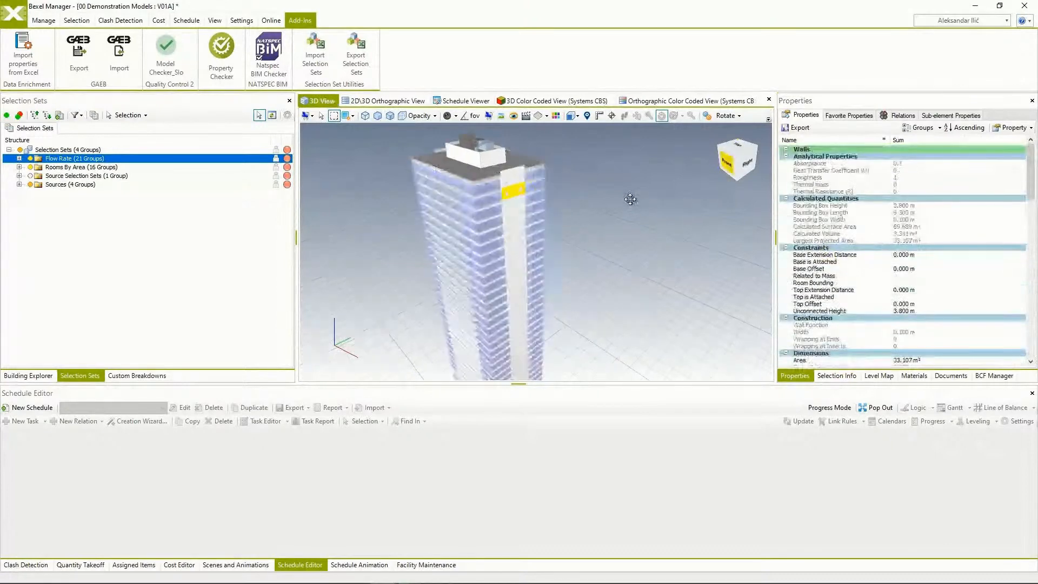
# - Select the roof-level element at the top of the tower, review its properties, and clear the selection
pyautogui.click(465, 168)
pyautogui.moveTo(1023, 177); pyautogui.dragTo(1023, 330)
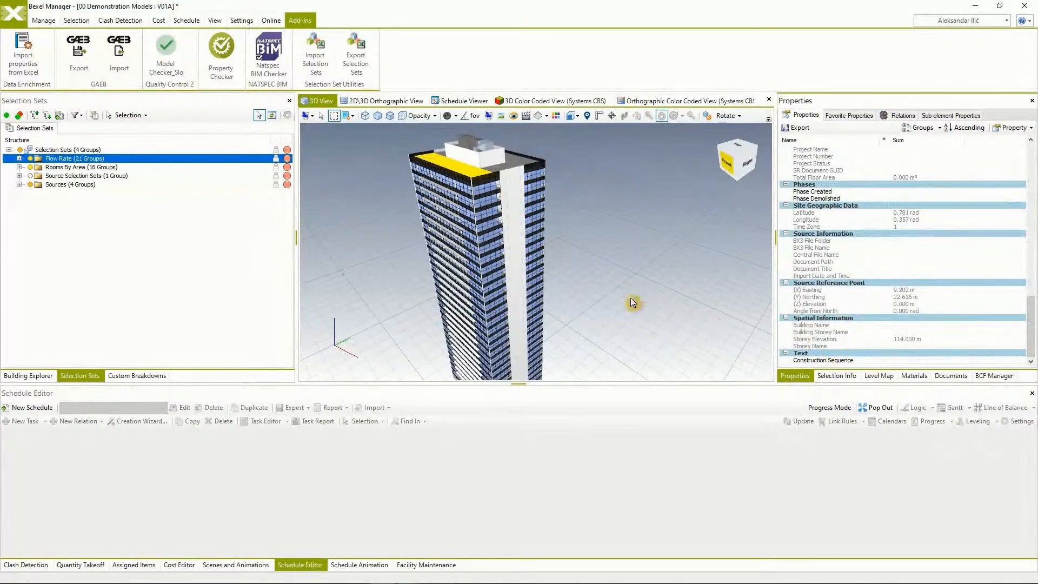
pyautogui.moveTo(619, 296); pyautogui.dragTo(624, 290, button='middle')
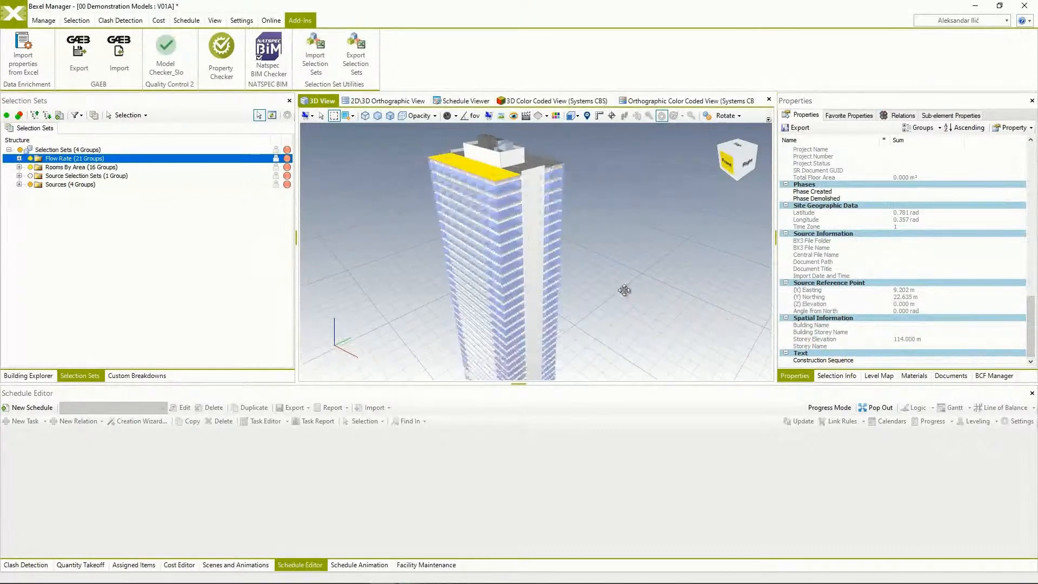
pyautogui.click(378, 267)
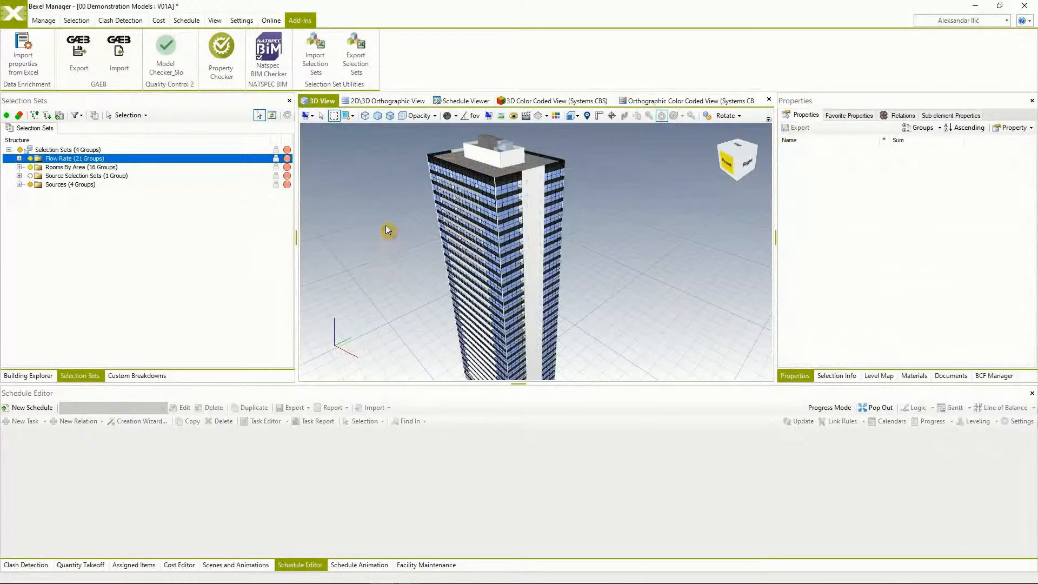
# - Start importing properties from Excel for the tower model
pyautogui.click(27, 54)
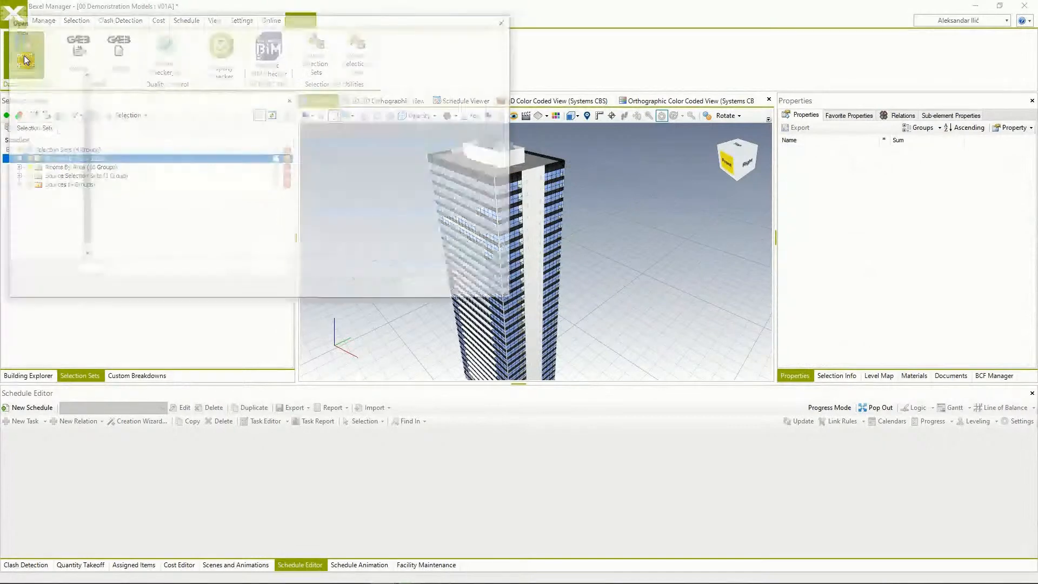
pyautogui.moveTo(192, 23); pyautogui.dragTo(282, 56)
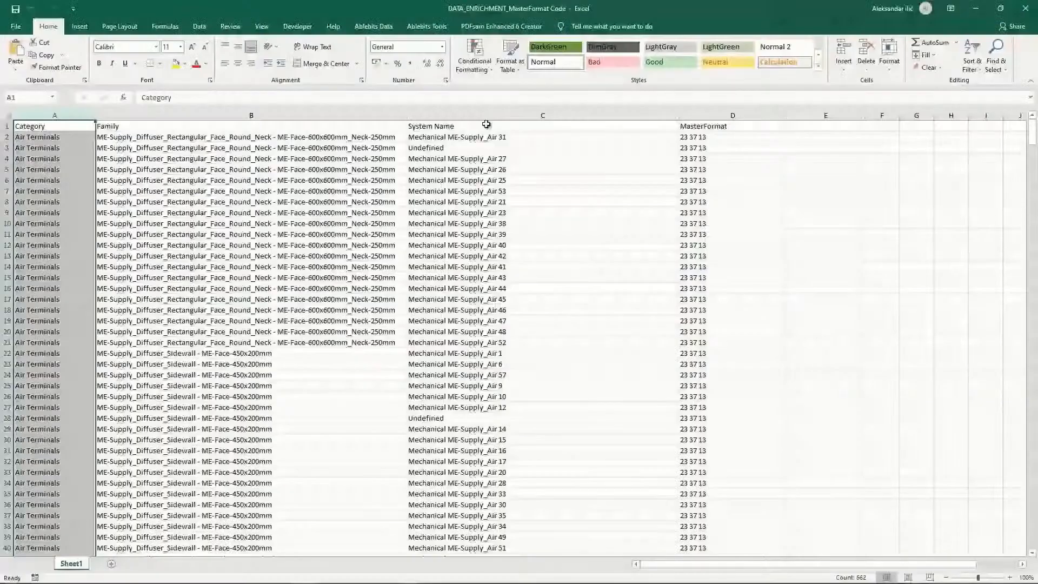
# - Examine the System Name column and the category and family rows with their MasterFormat codes in the data enrichment sheet
pyautogui.click(466, 116)
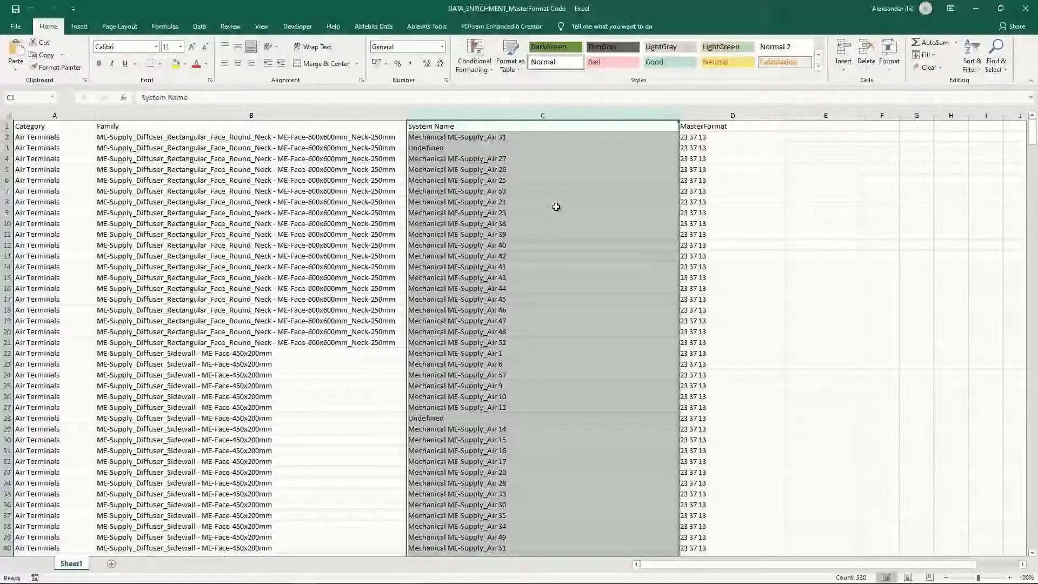
pyautogui.scroll(-14, 330, 295)
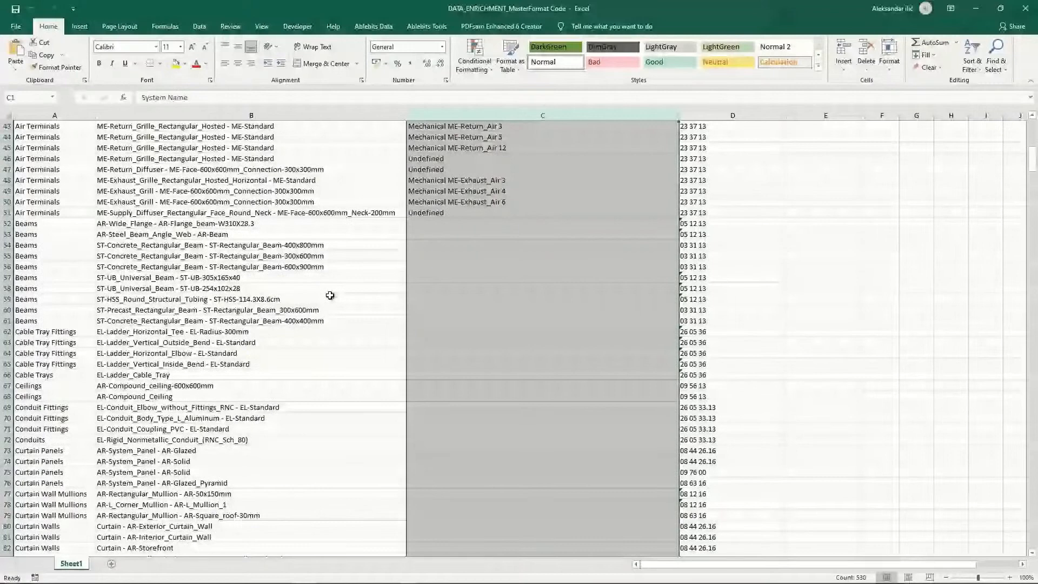
pyautogui.click(330, 295)
pyautogui.scroll(-20, 331, 271)
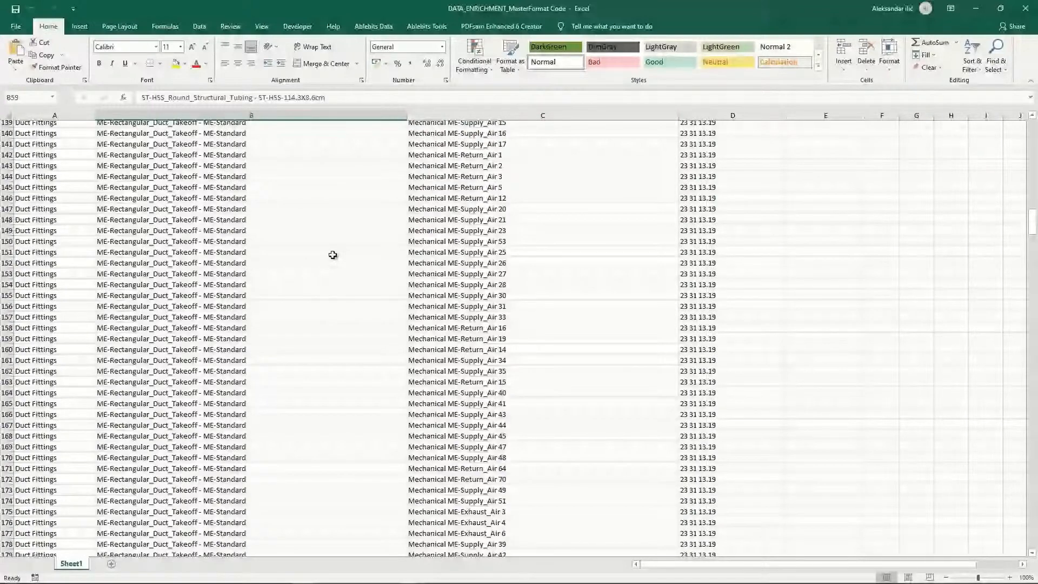
pyautogui.scroll(-20, 319, 268)
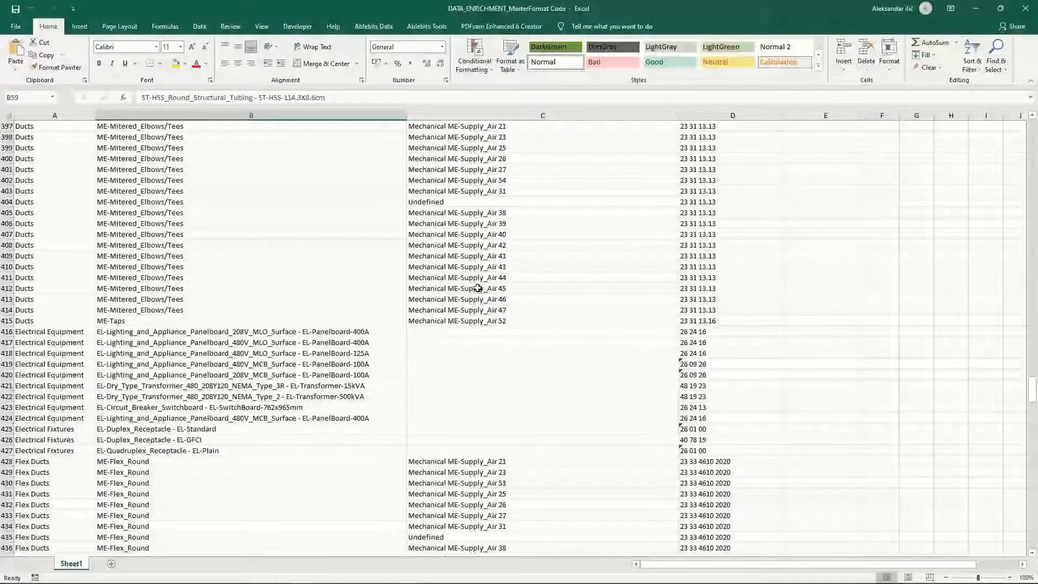
pyautogui.scroll(20, 479, 288)
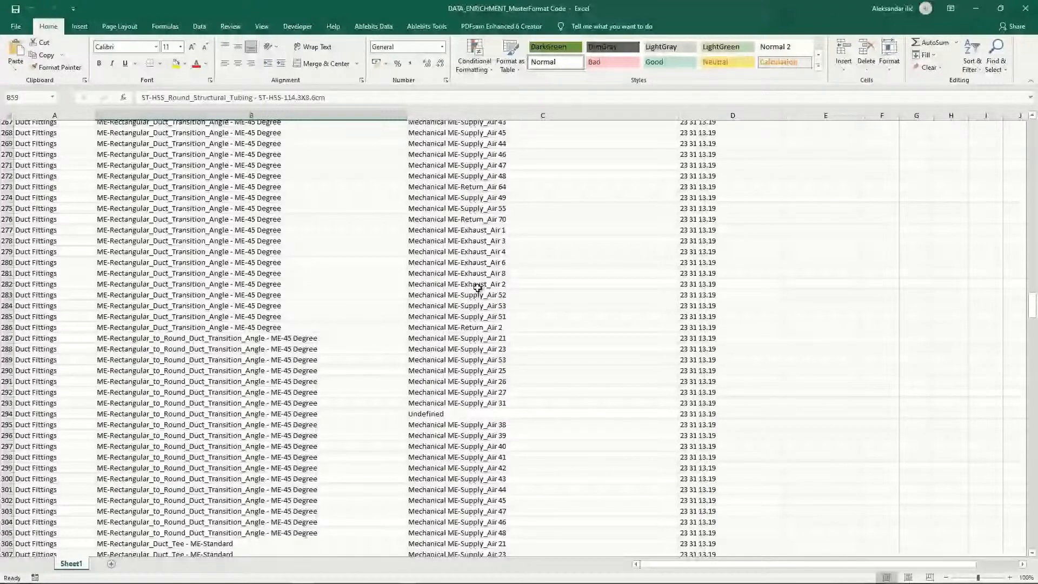
pyautogui.scroll(20, 478, 288)
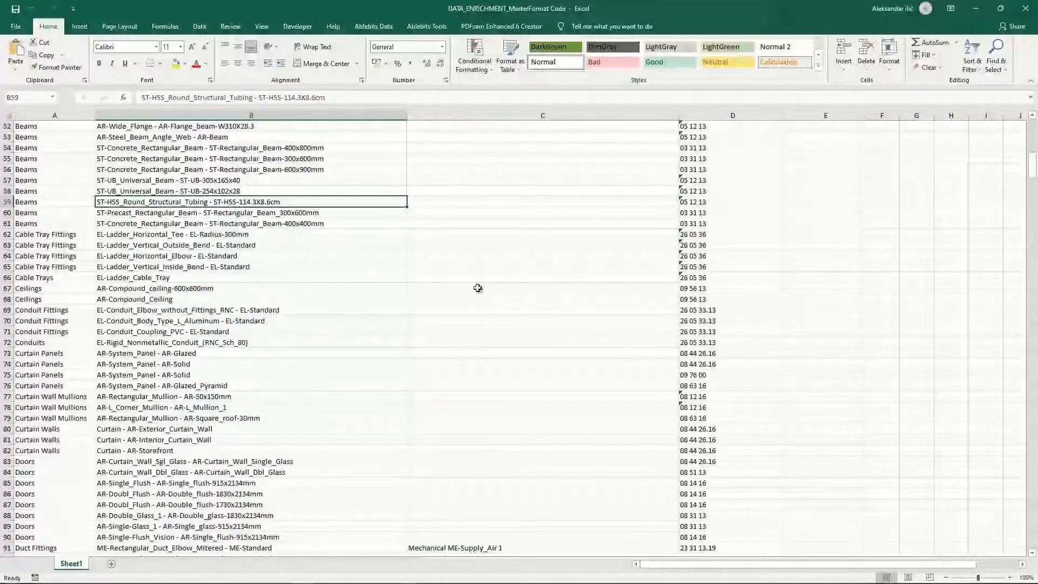
pyautogui.scroll(5, 478, 288)
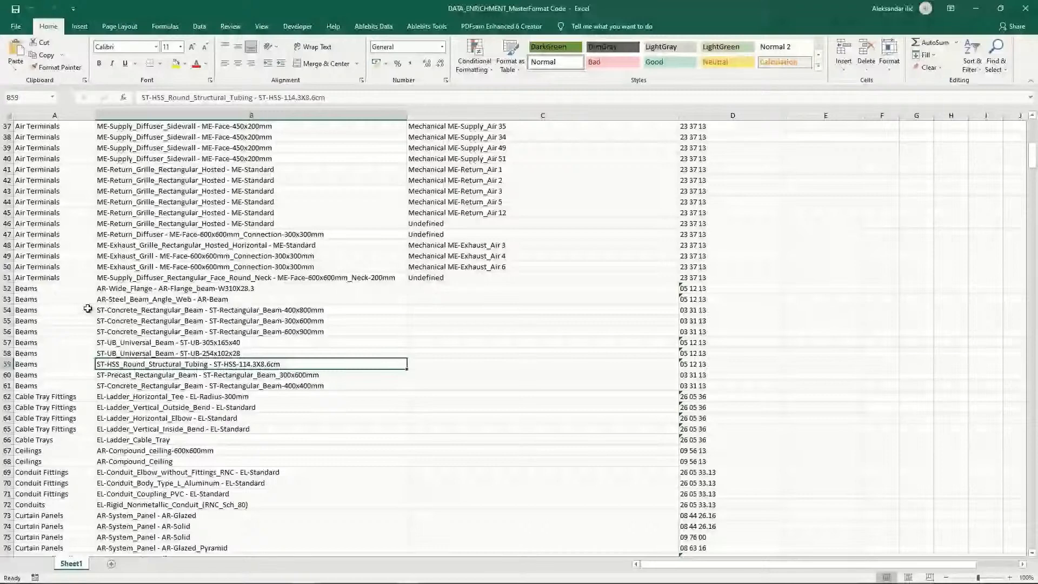
pyautogui.scroll(-5, 163, 307)
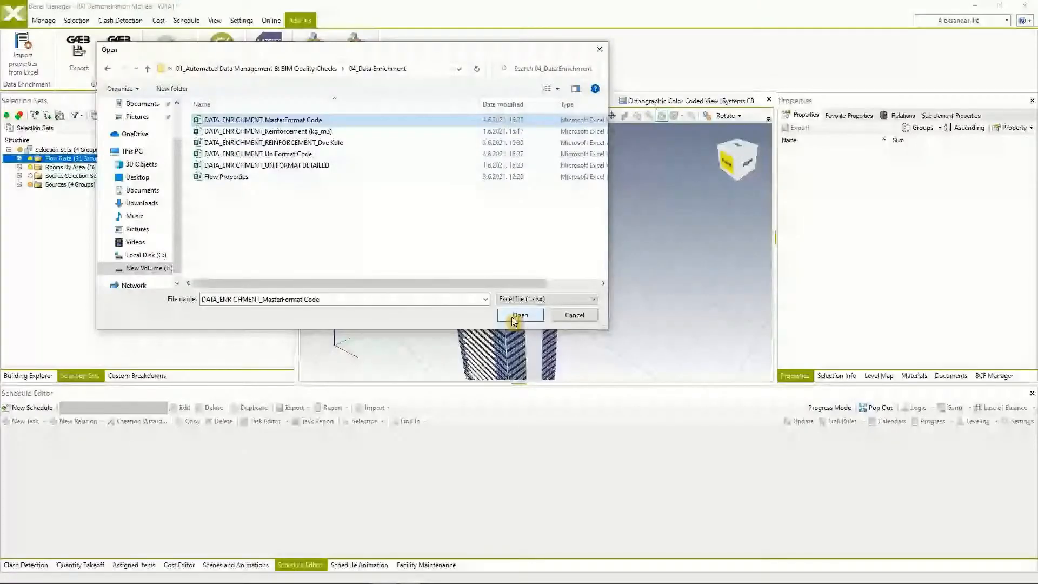
# - Import the properties from DATA_ENRICHMENT_MasterFormat Code and inspect the category and family rules in the imported 03 31 13 set folder
pyautogui.click(517, 317)
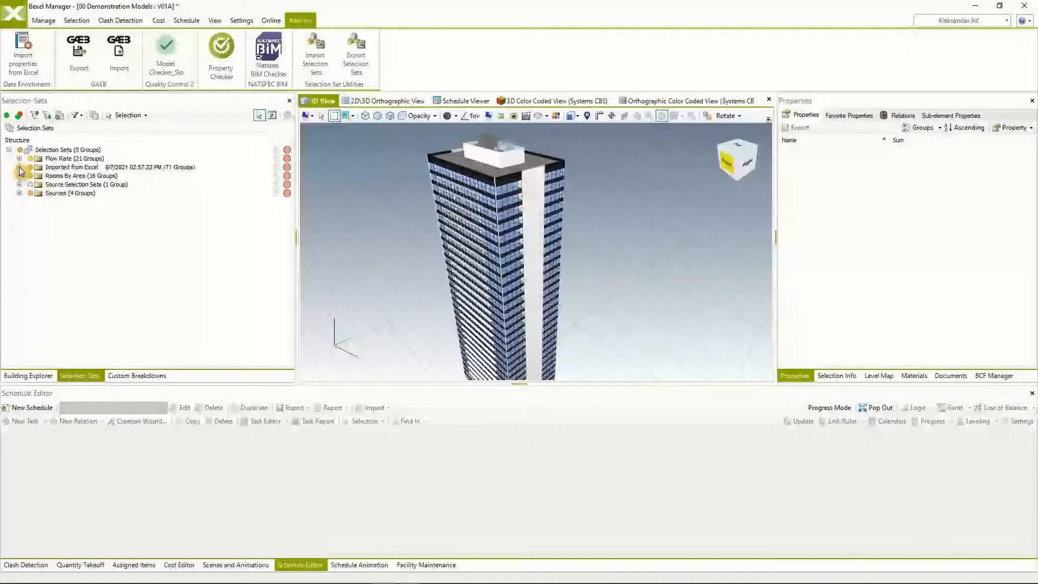
pyautogui.click(19, 167)
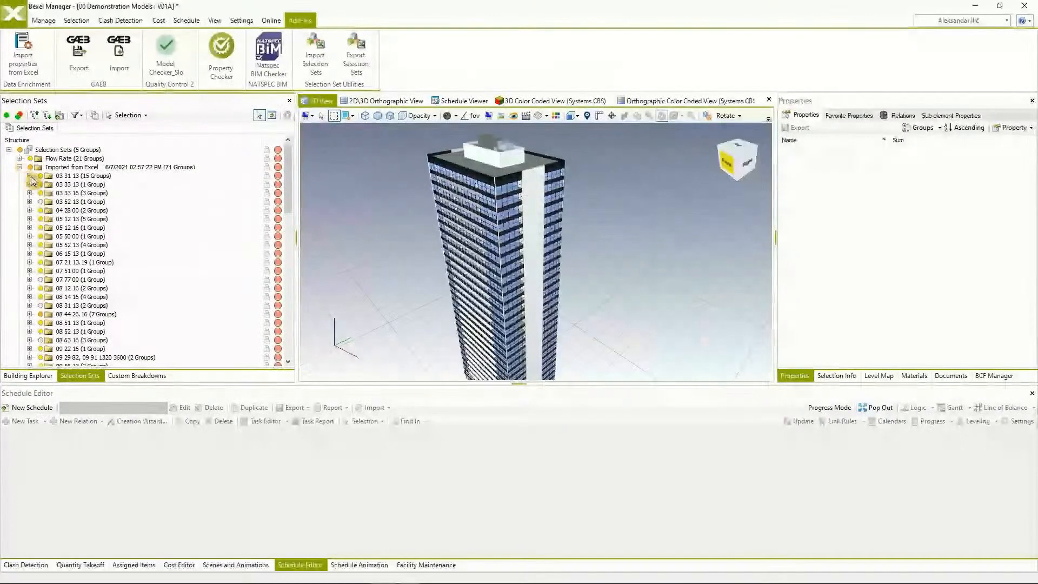
pyautogui.click(31, 177)
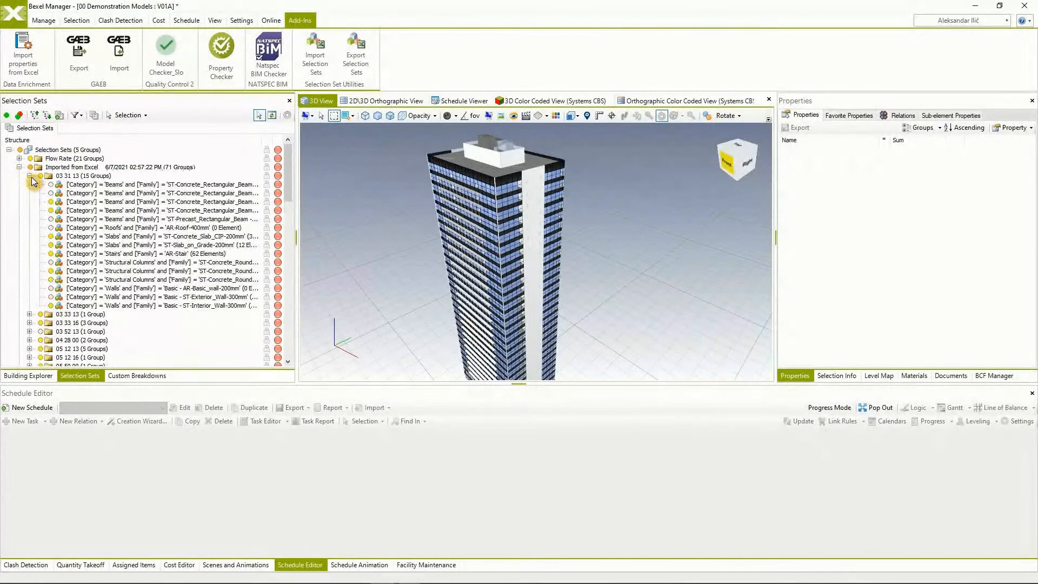
pyautogui.click(32, 176)
pyautogui.click(32, 177)
pyautogui.click(30, 177)
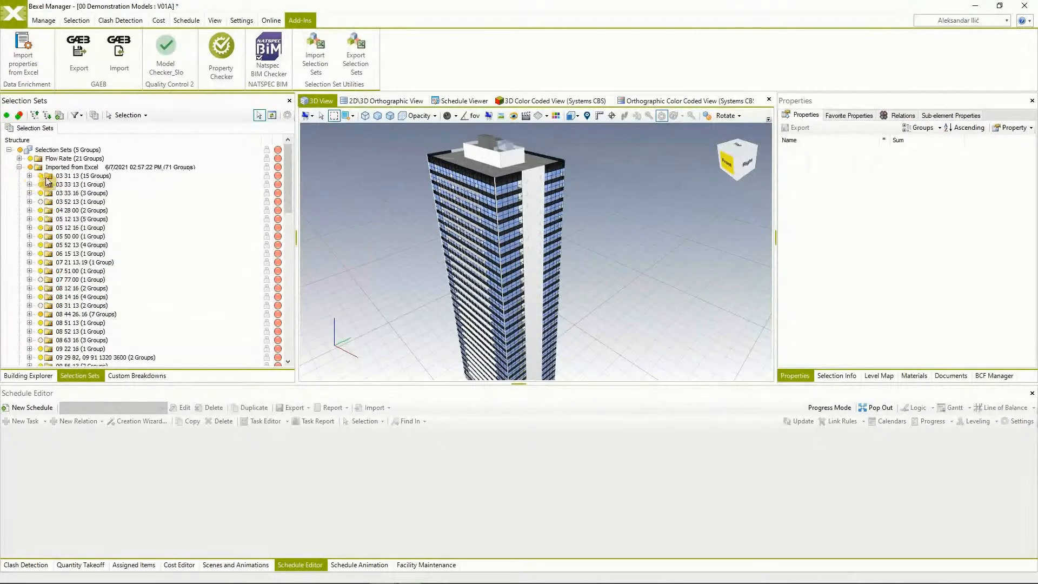
# - Select the elements of the 03 31 13 folder, check their MasterFormat property, and collapse the imported selection sets
pyautogui.click(61, 178)
pyautogui.doubleClick(61, 178)
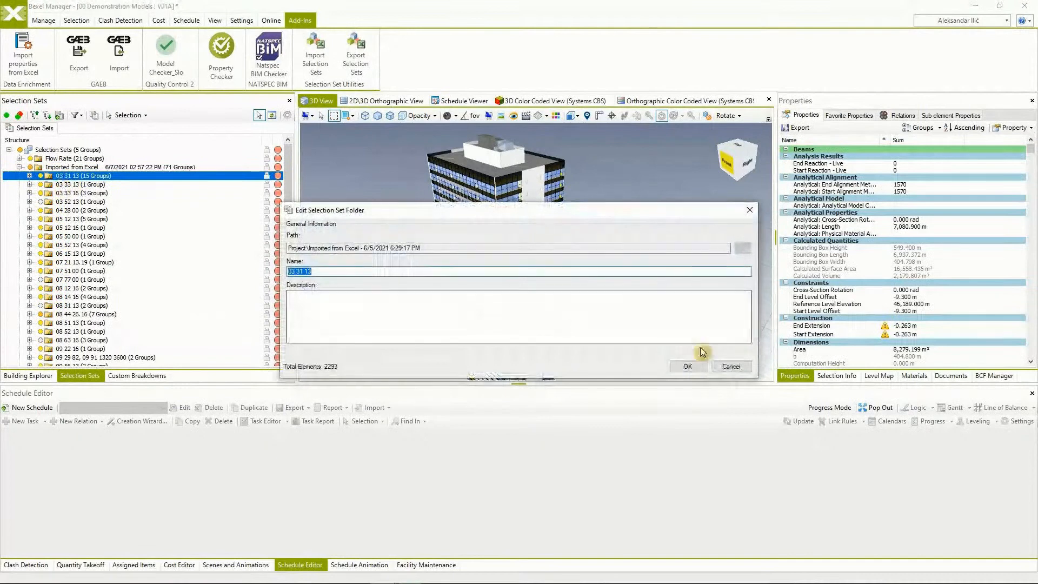
pyautogui.click(729, 366)
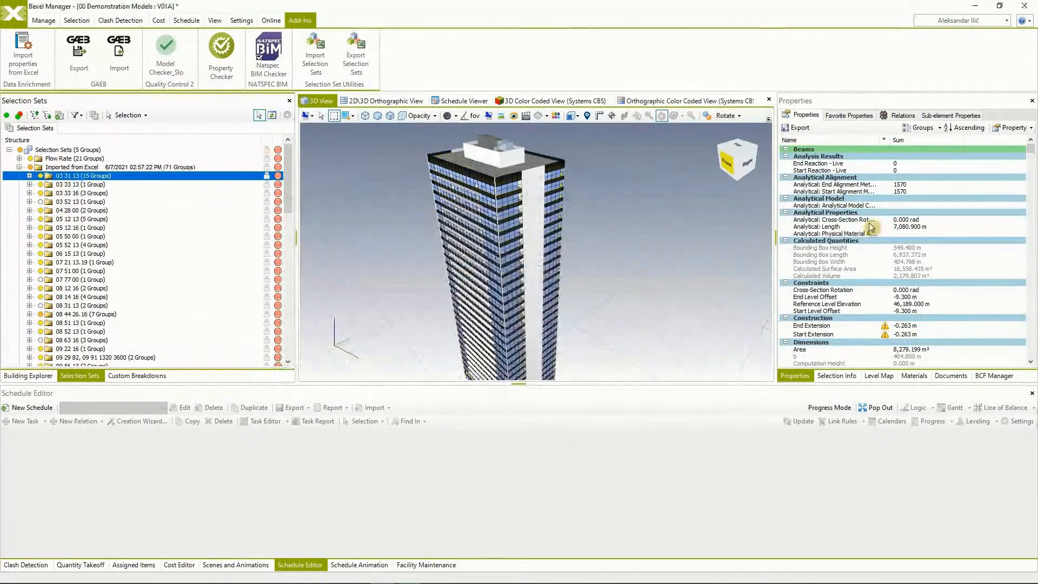
pyautogui.moveTo(1031, 154); pyautogui.dragTo(1032, 362)
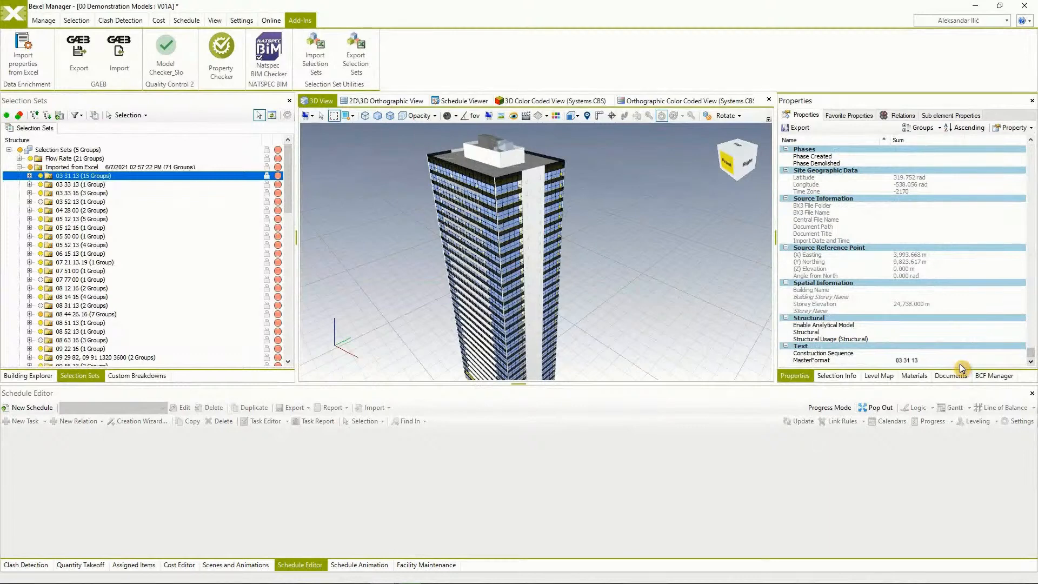
pyautogui.hotkey('alt', 'Tab')
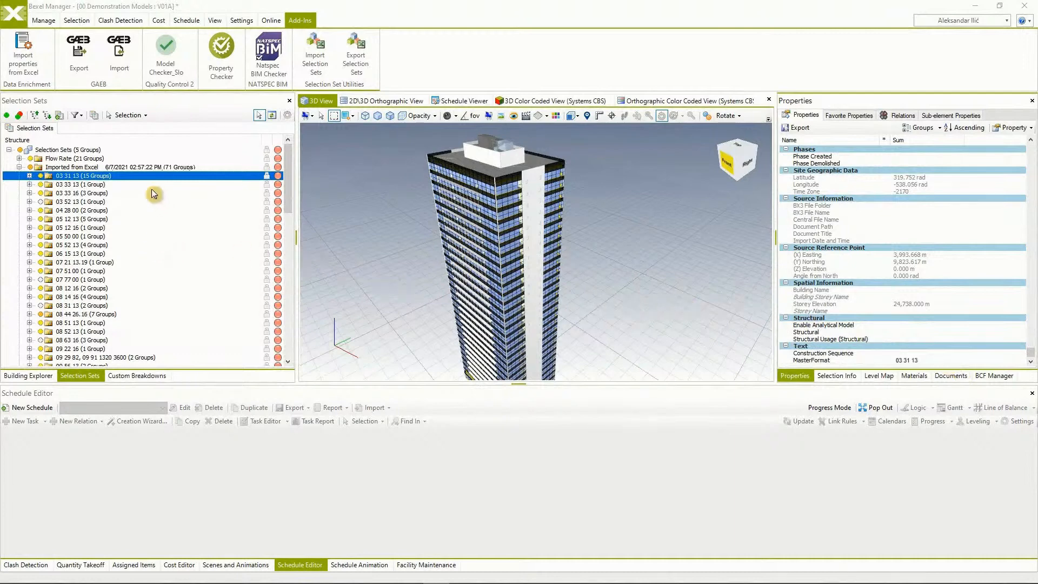
pyautogui.click(19, 167)
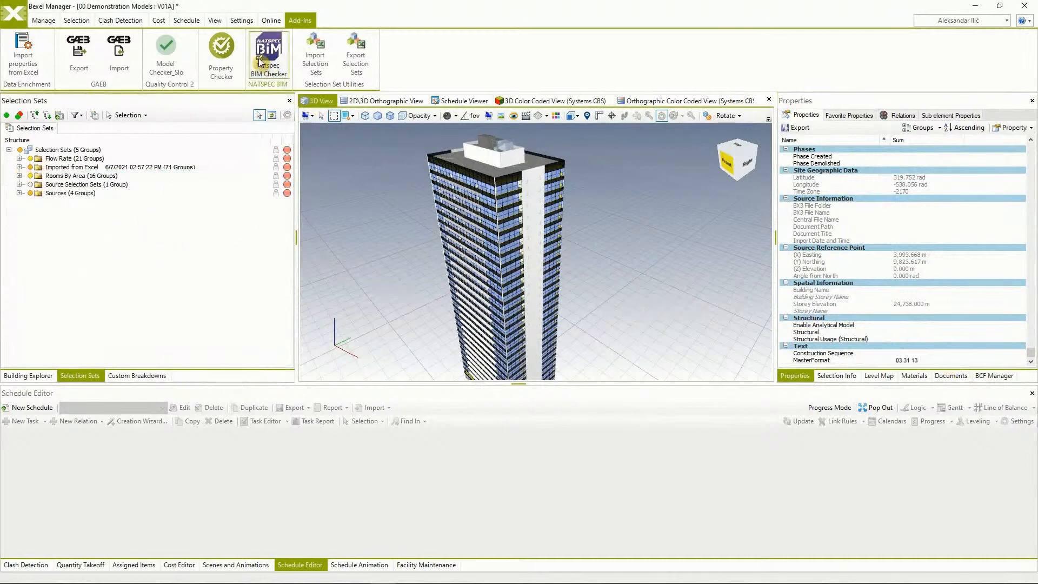
# - Start another property import from Excel and open DATA_ENRICHMENT_UniFormat Code in Excel to review its code mapping
pyautogui.click(23, 54)
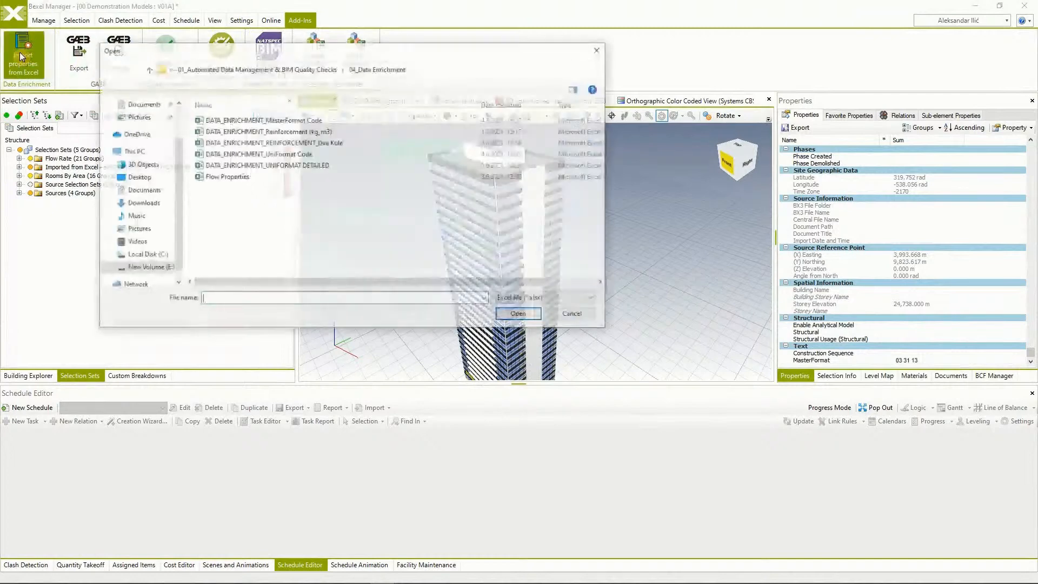
pyautogui.click(301, 155)
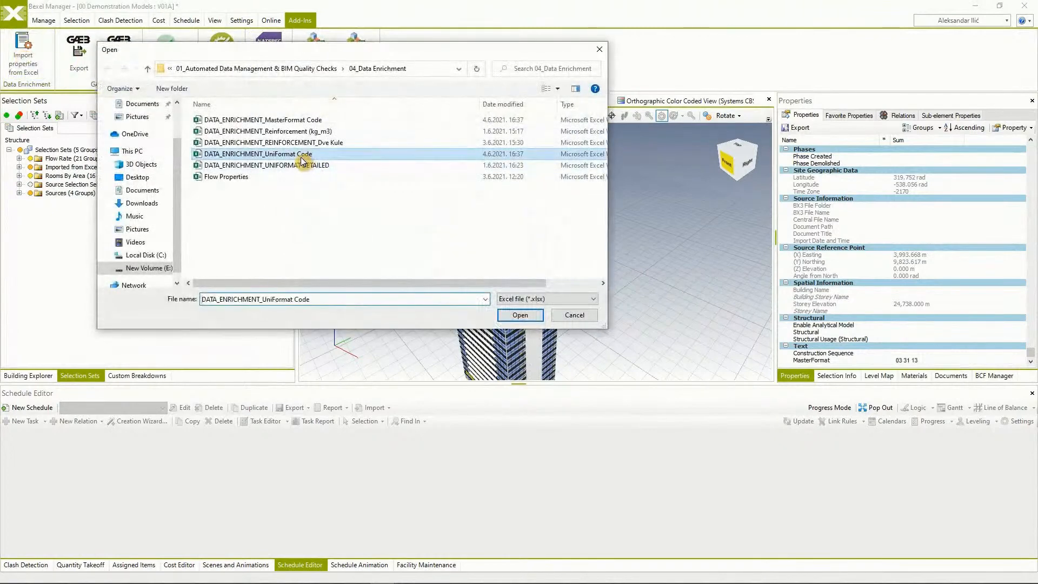
pyautogui.rightClick(301, 158)
pyautogui.click(328, 181)
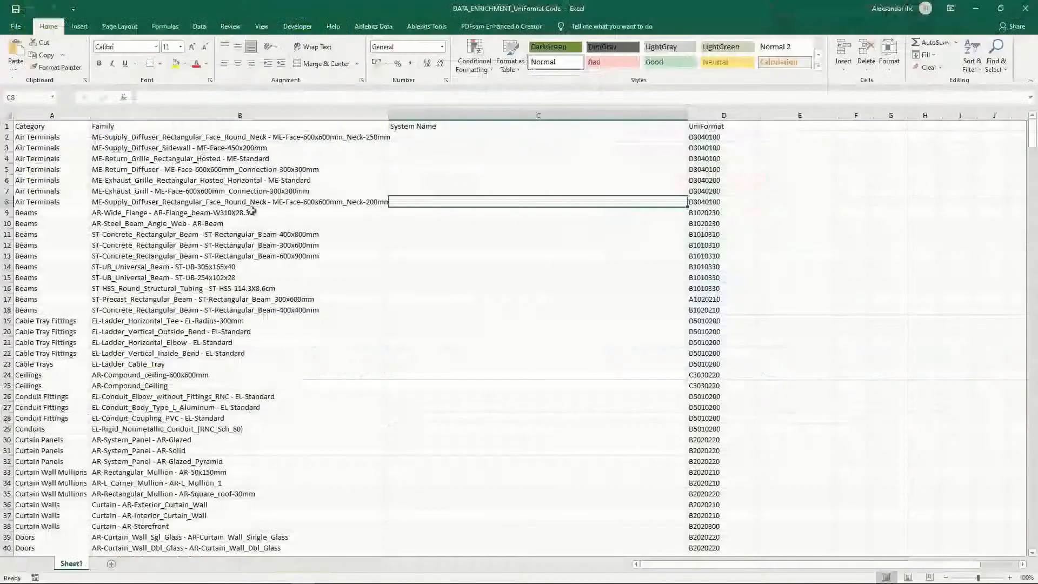
pyautogui.scroll(-1, 717, 178)
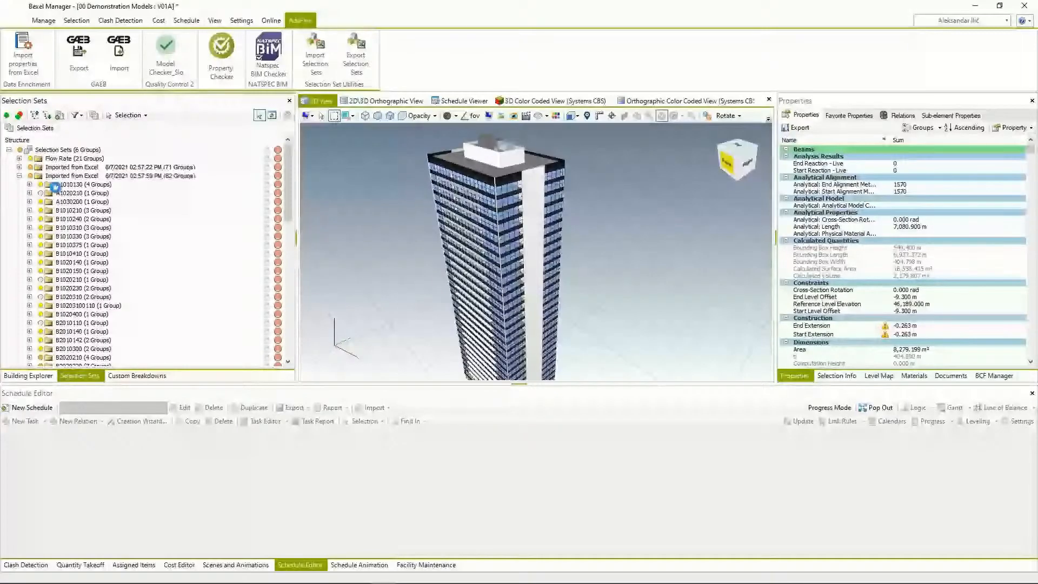
# - Select the elements of the imported A1010130 folder and check their MasterFormat and UniFormat properties
pyautogui.click(54, 185)
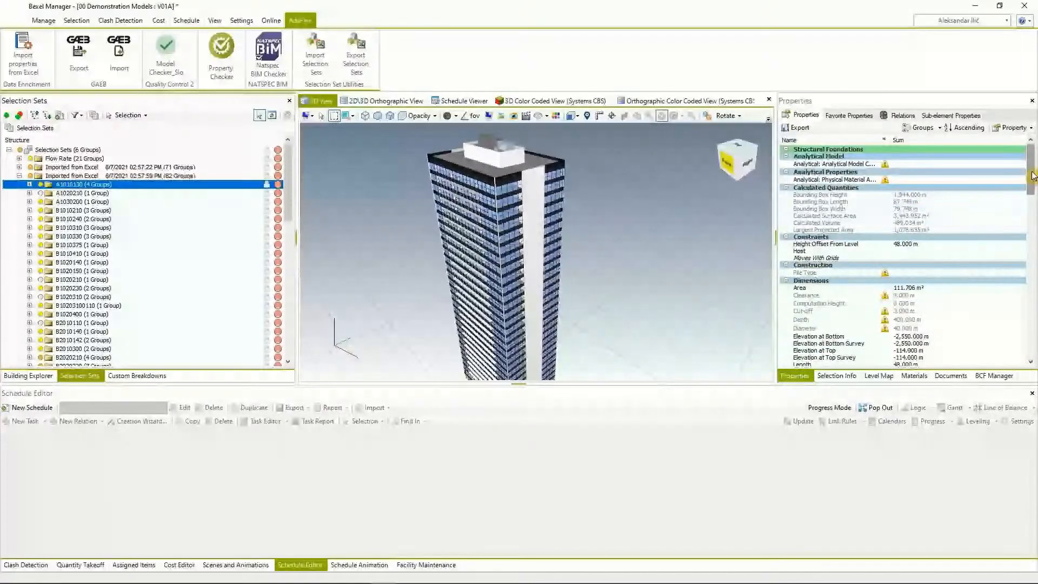
pyautogui.moveTo(1033, 176); pyautogui.dragTo(1033, 357)
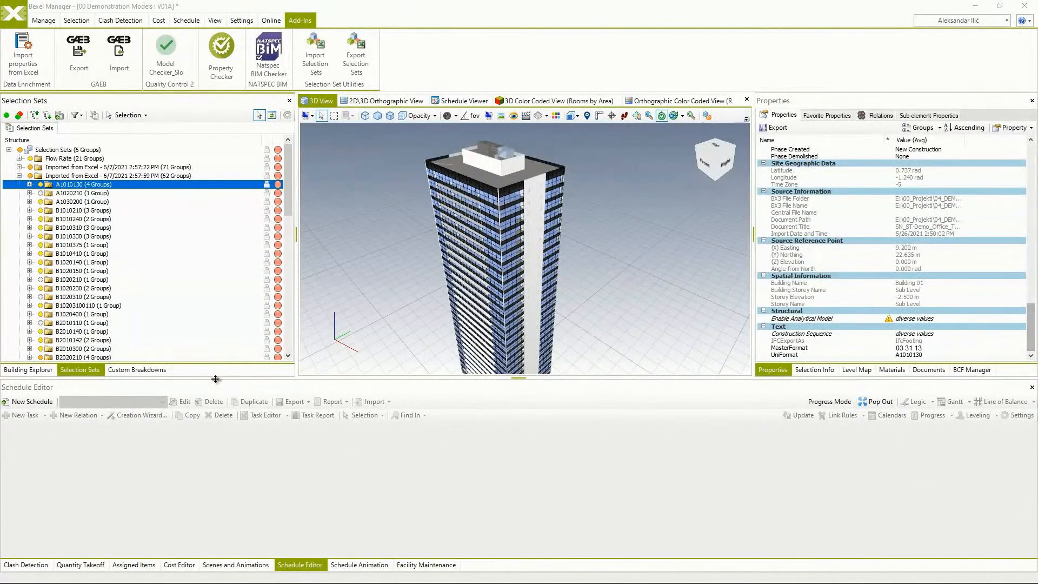
# - Import the Custom Breakdowns section from Uniformat CBS.bxf in the 02_CBS folder into the project and return to the model
pyautogui.click(123, 372)
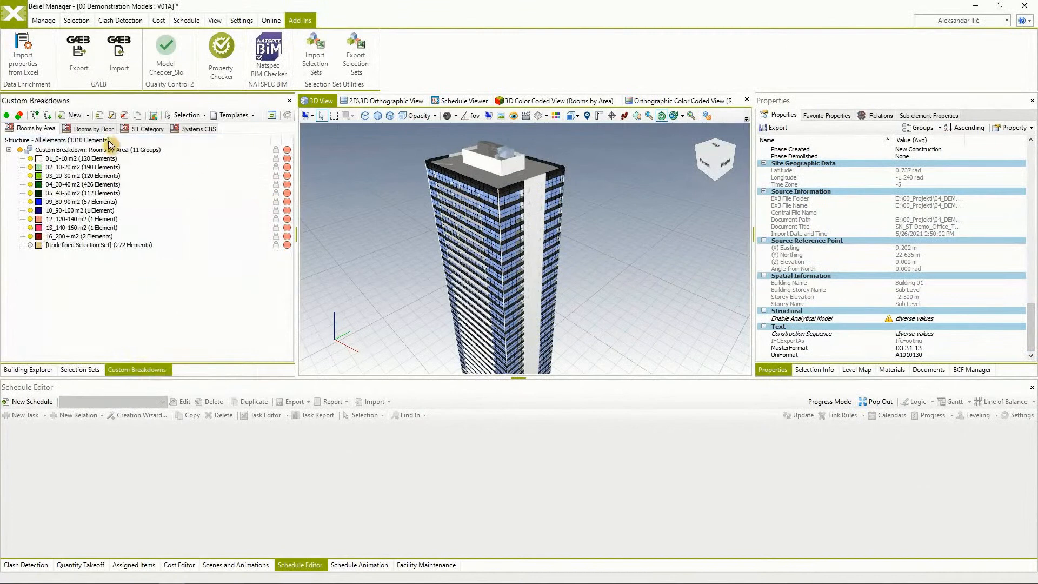
pyautogui.click(13, 14)
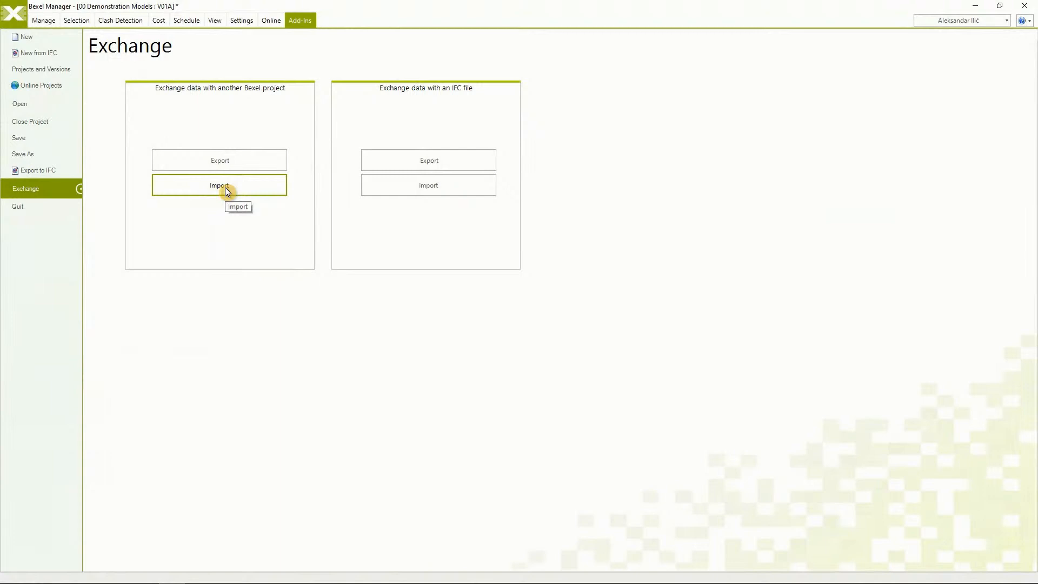
pyautogui.click(225, 188)
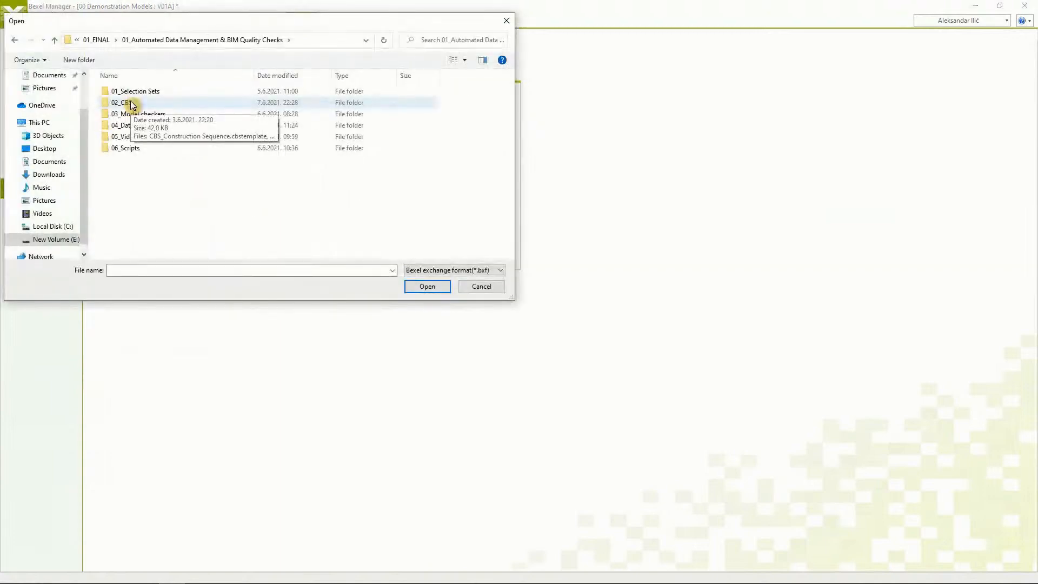
pyautogui.doubleClick(131, 102)
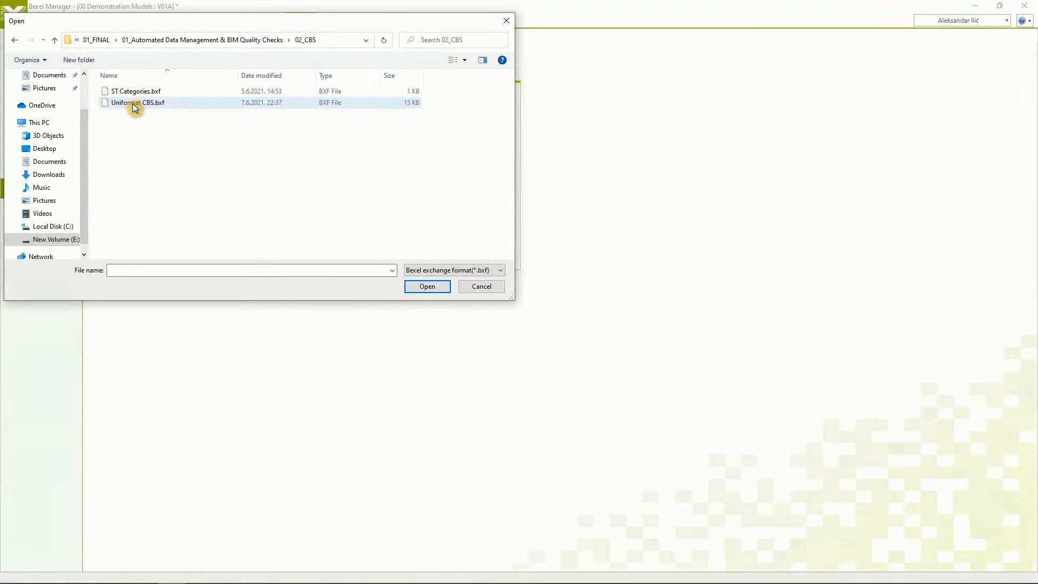
pyautogui.click(132, 102)
pyautogui.click(427, 286)
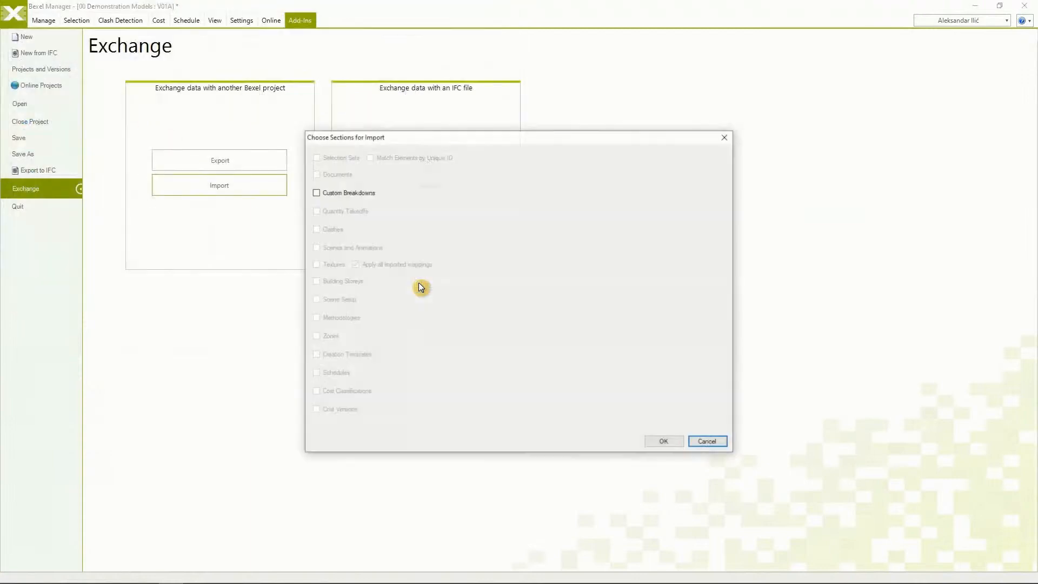
pyautogui.click(337, 200)
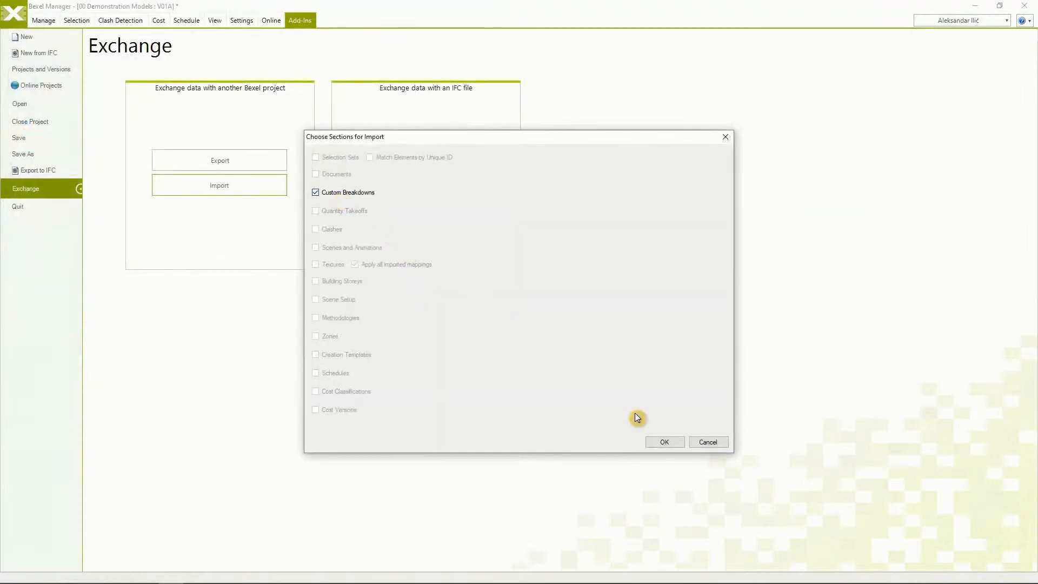
pyautogui.click(664, 443)
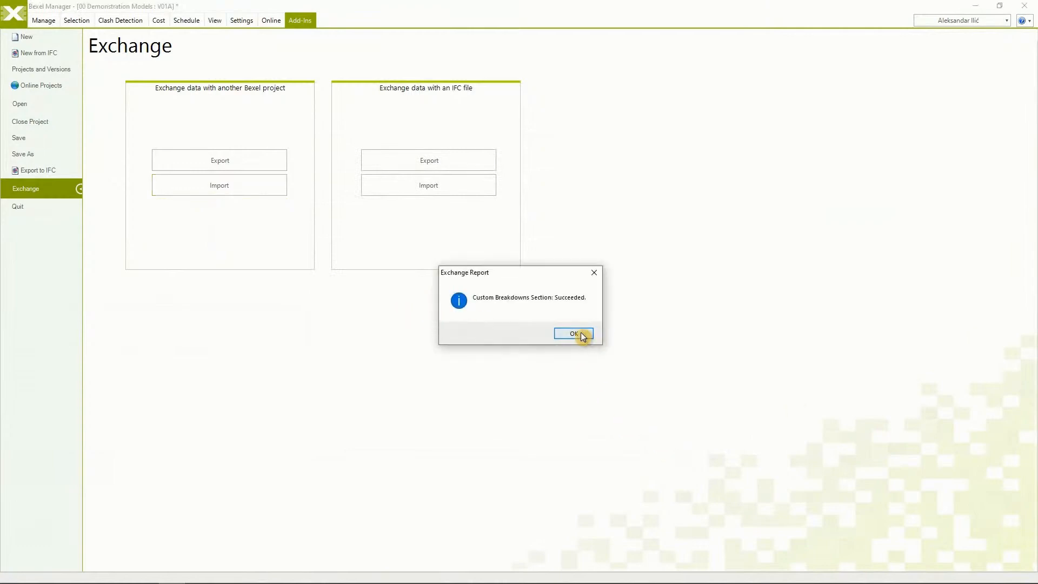
pyautogui.click(574, 333)
pyautogui.click(15, 16)
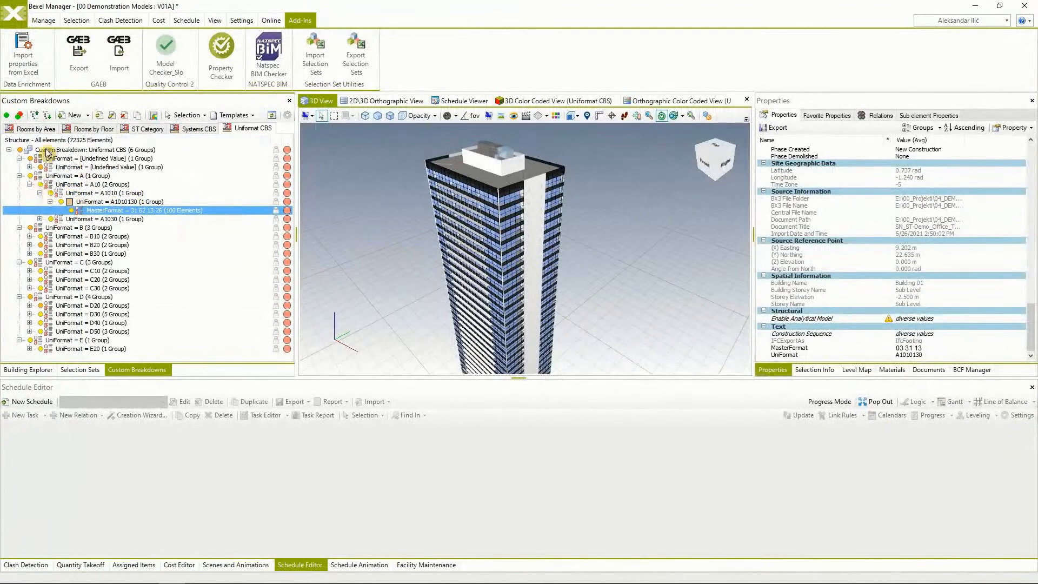
# - Expand all levels of the Uniformat CBS breakdown and view the whole tower colour-coded by it in 3D
pyautogui.click(47, 115)
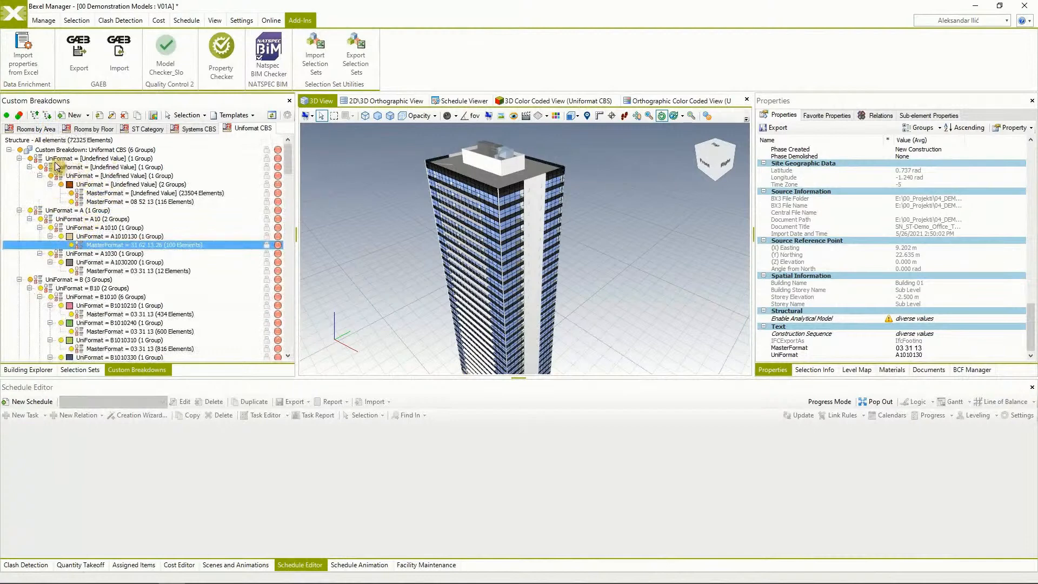
pyautogui.scroll(-2, 92, 253)
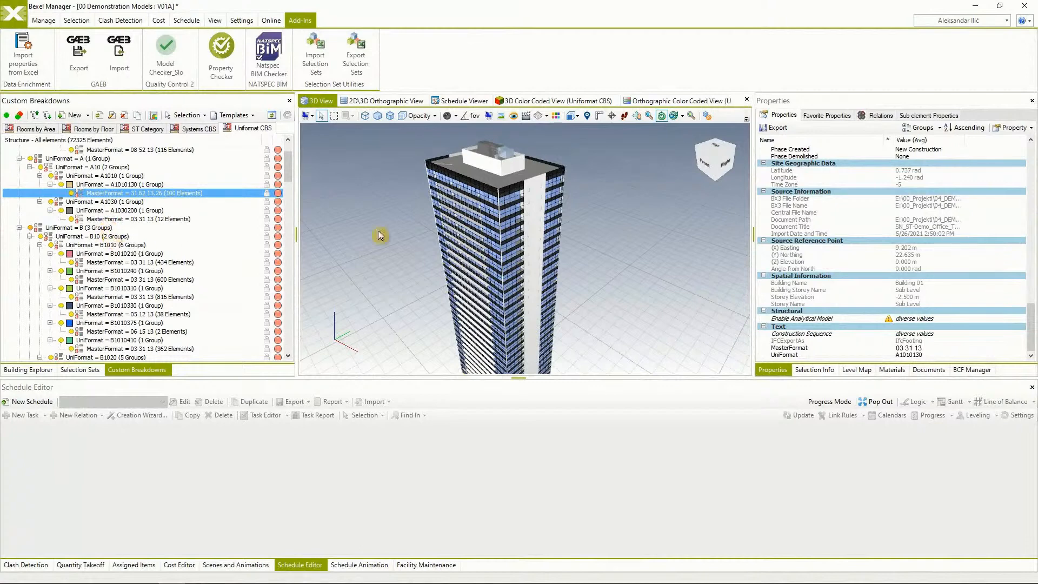
pyautogui.click(549, 103)
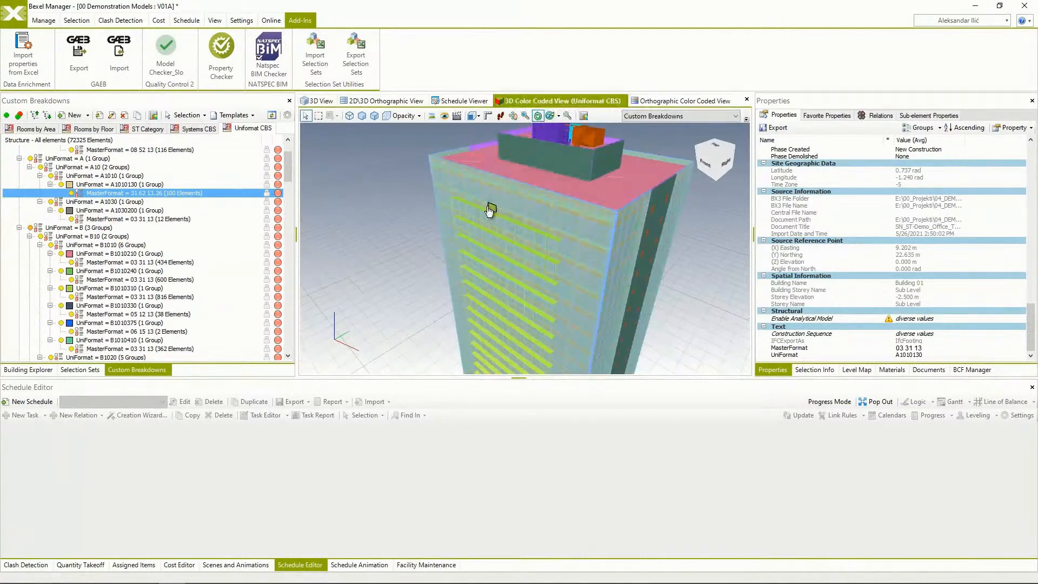
pyautogui.scroll(-3, 491, 222)
pyautogui.scroll(-5, 490, 223)
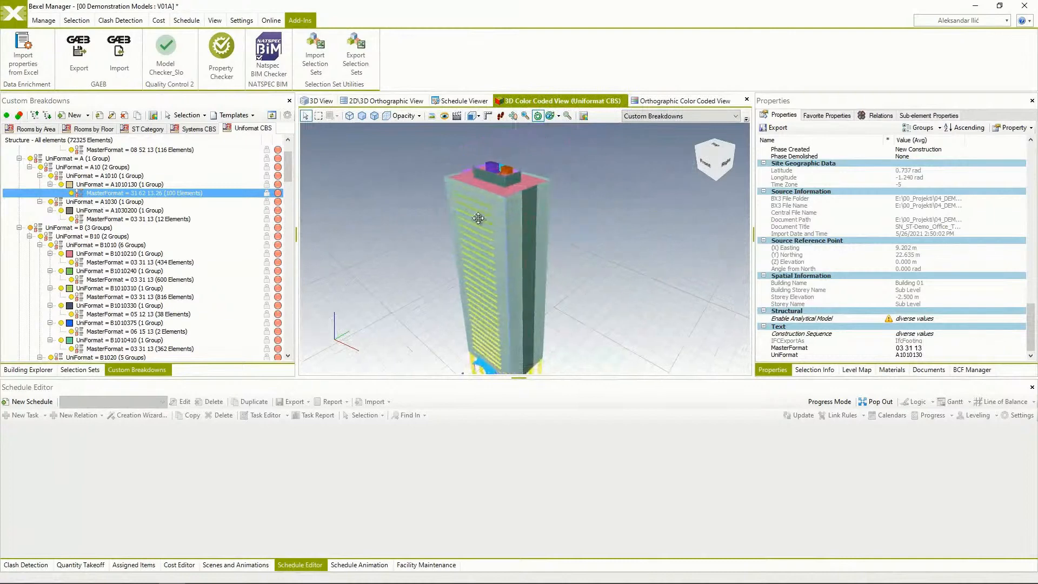
pyautogui.moveTo(465, 229)
pyautogui.mouseDown()
pyautogui.moveTo(500, 232)
pyautogui.moveTo(473, 232)
pyautogui.mouseUp()
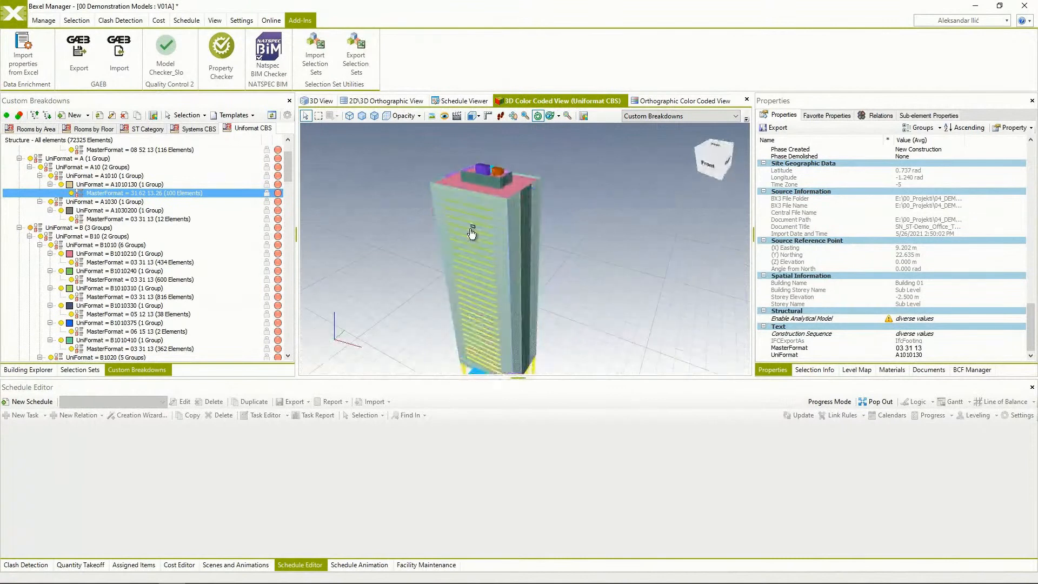
pyautogui.scroll(1, 120, 230)
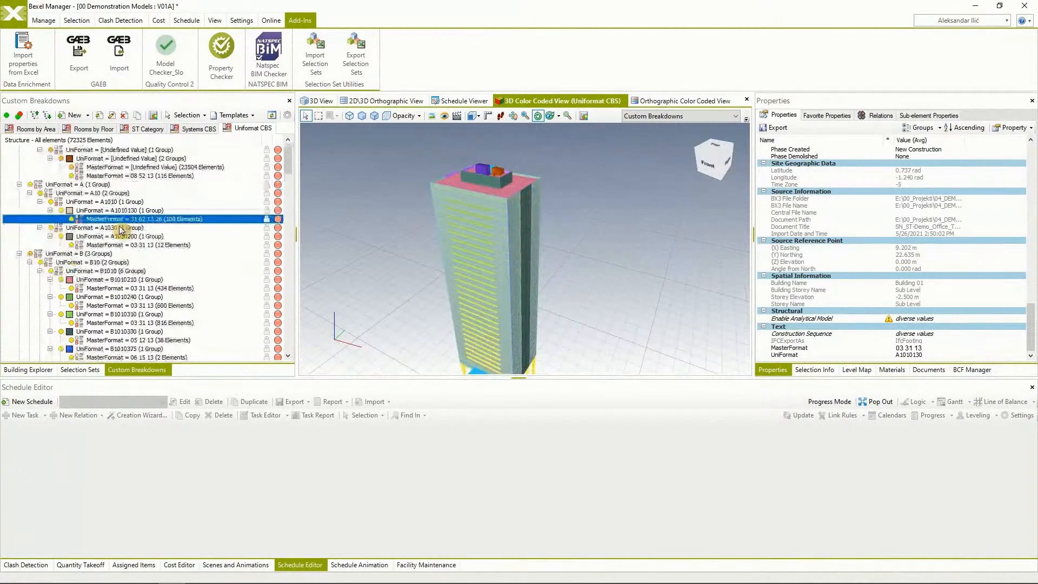